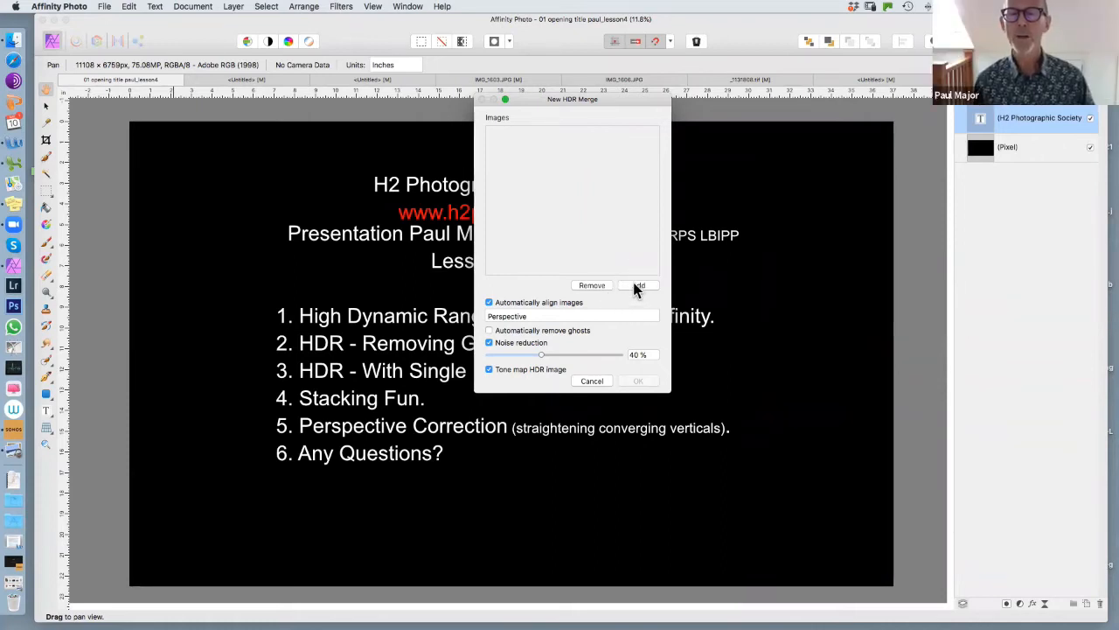
# Step: Browse to Images/AffinityBookImages/hdr/HDR - Window for the HDR merge sources and select P3230573.jpg and P3230574.jpg
pyautogui.click(638, 286)
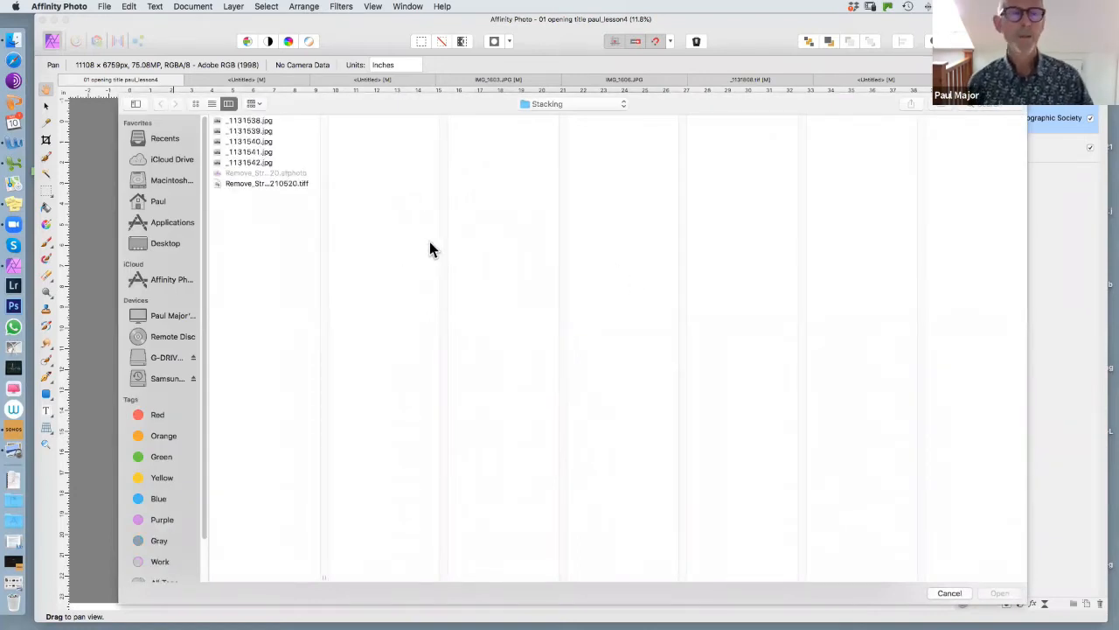
pyautogui.click(179, 182)
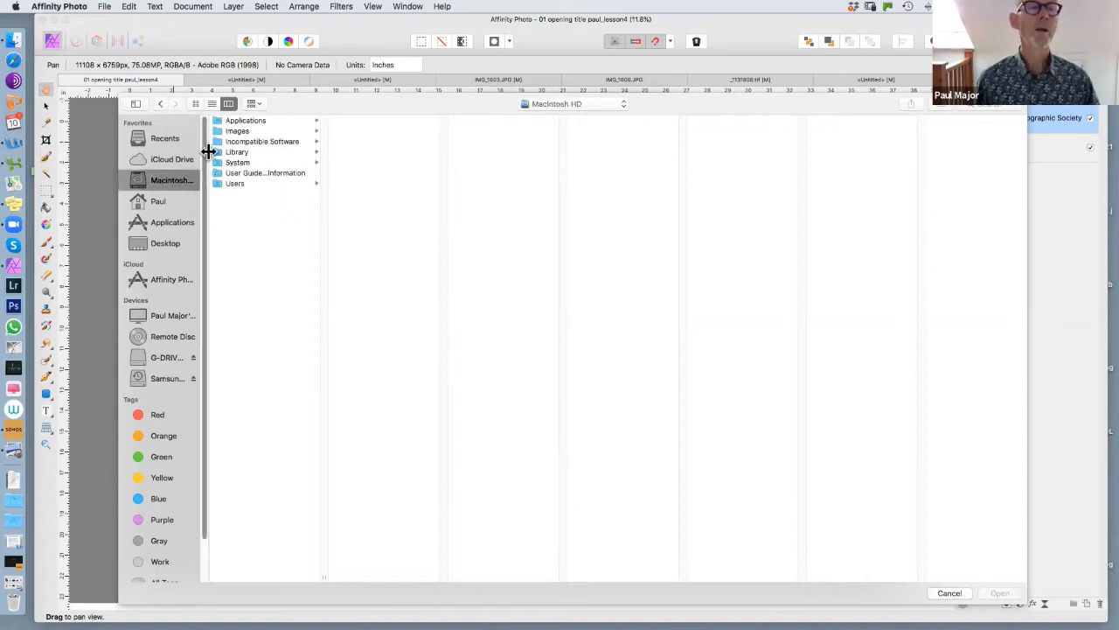
pyautogui.click(235, 132)
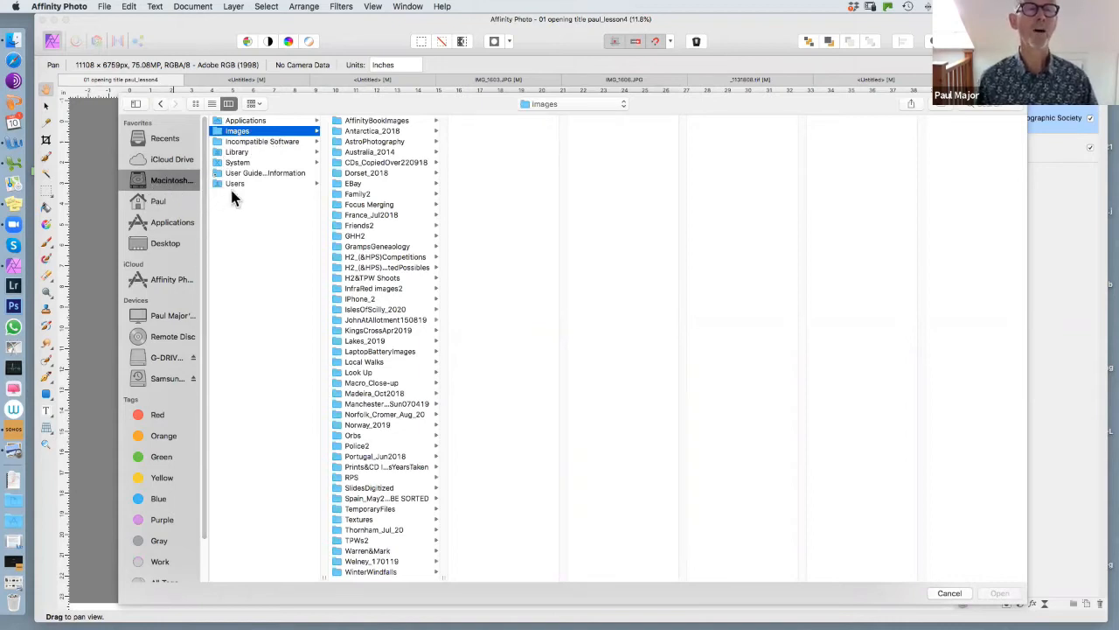
pyautogui.click(364, 120)
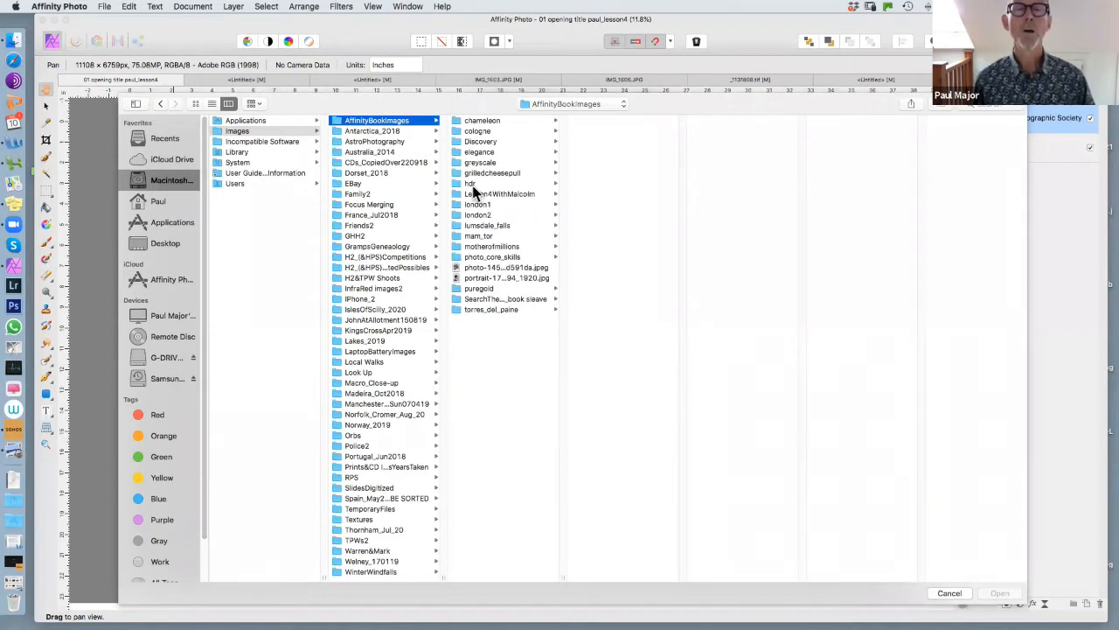
pyautogui.click(472, 184)
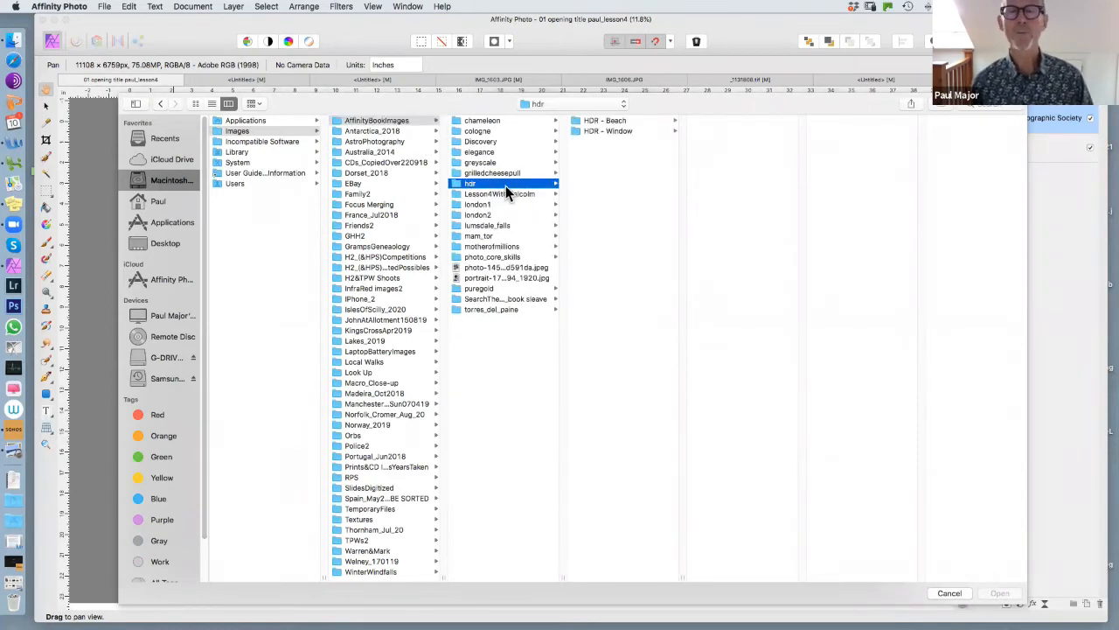
pyautogui.click(591, 131)
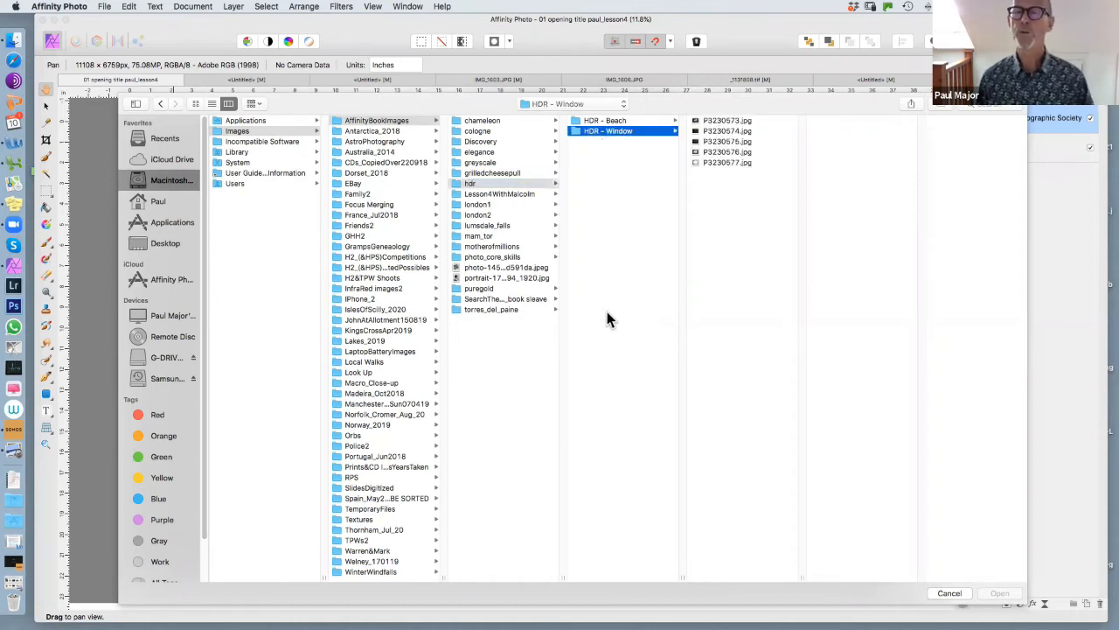
pyautogui.click(713, 119)
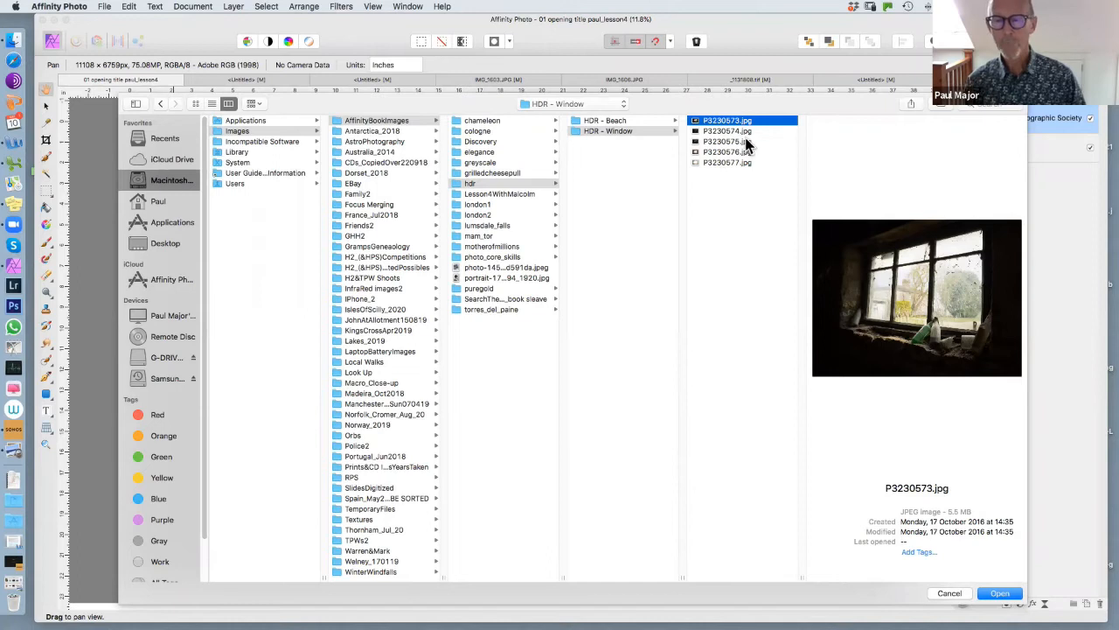
pyautogui.keyDown('shift'); pyautogui.click(720, 130); pyautogui.keyUp('shift')
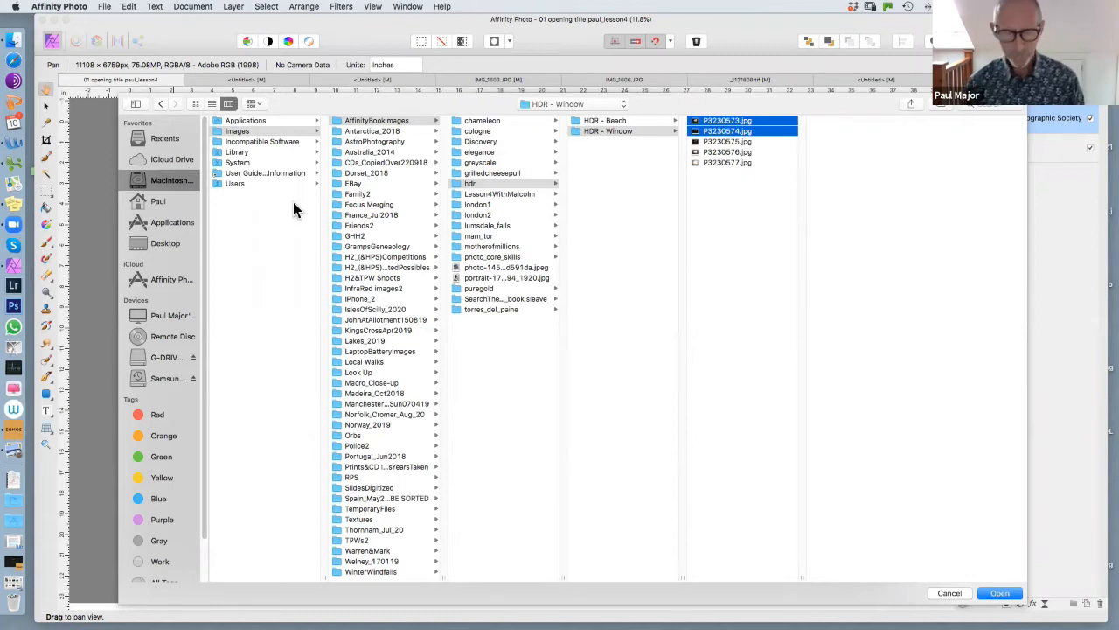
# Step: Force Finder to quit and relaunch, and close the Force Quit Applications window
pyautogui.press('super+alt+Escape')
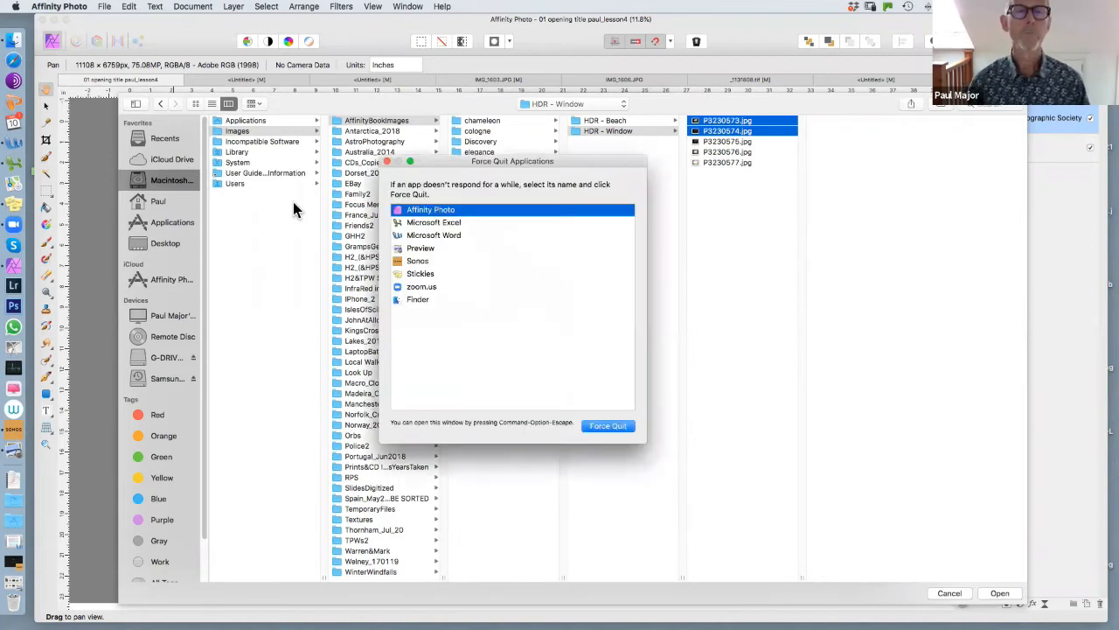
pyautogui.click(414, 301)
pyautogui.click(607, 426)
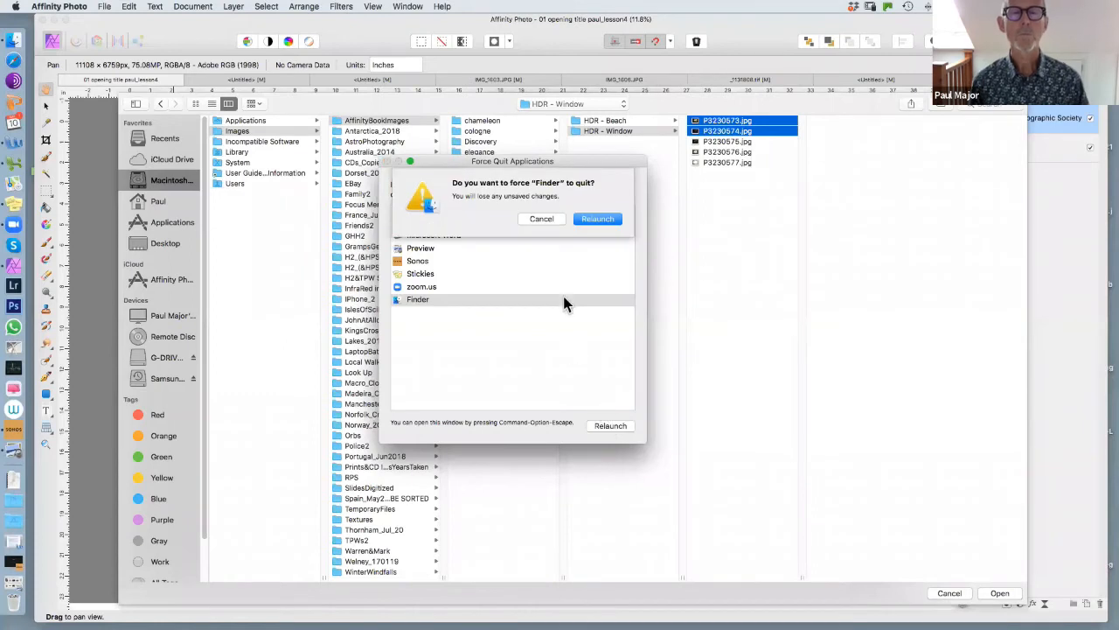
pyautogui.click(584, 224)
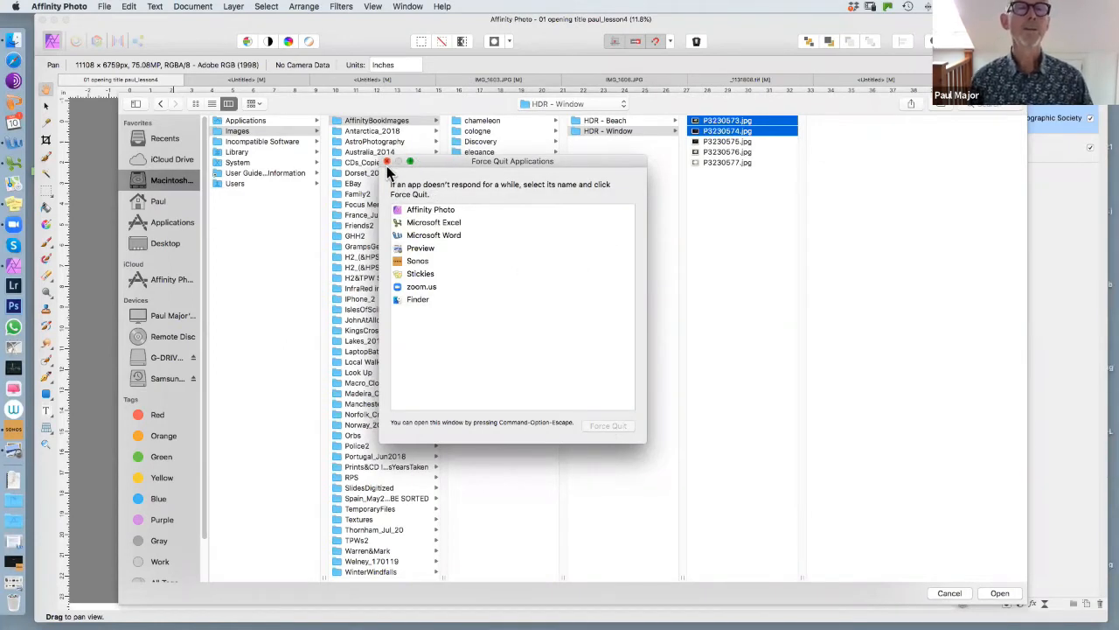
pyautogui.click(387, 163)
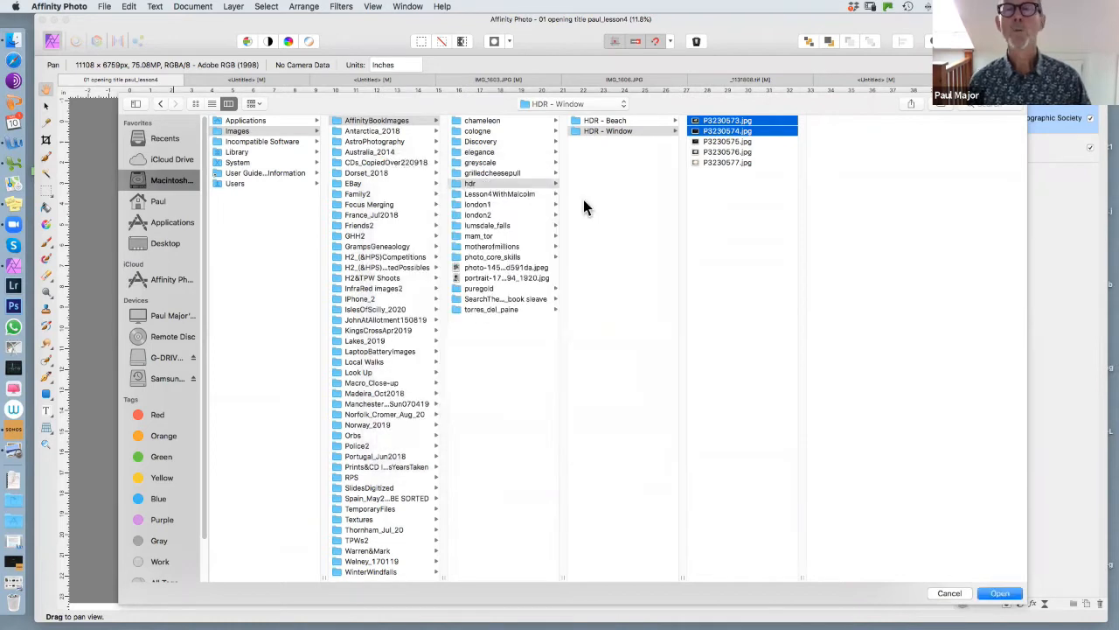
# Step: Preview the brightest and darker window exposures, add P3230573.jpg to P3230577.jpg to the HDR merge, and cancel the merge
pyautogui.click(728, 233)
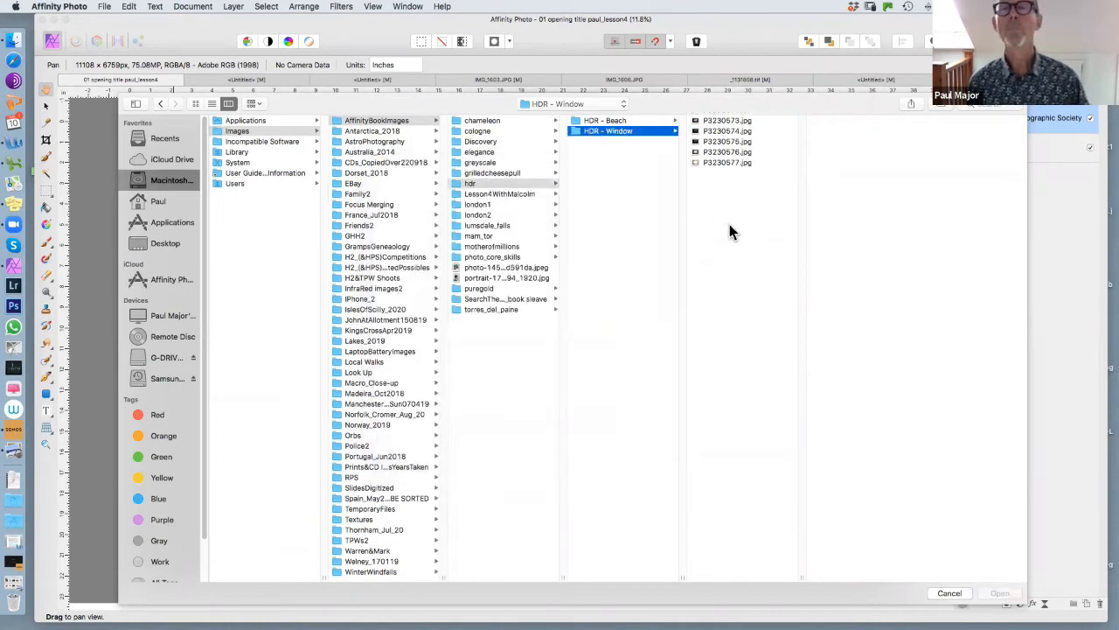
pyautogui.click(717, 163)
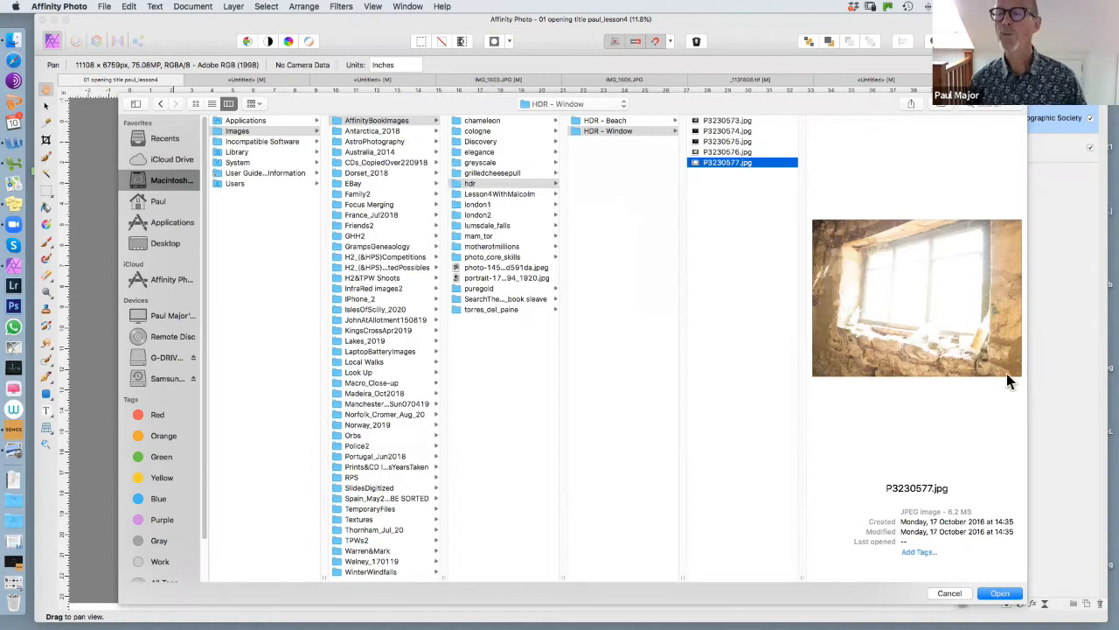
pyautogui.click(719, 121)
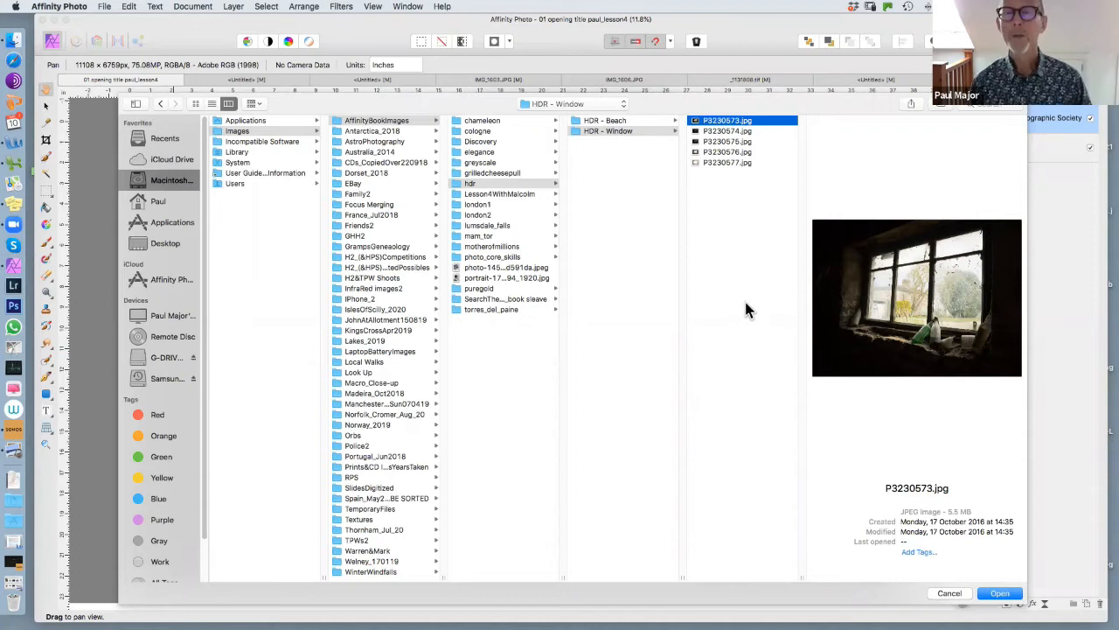
pyautogui.press('super+a')
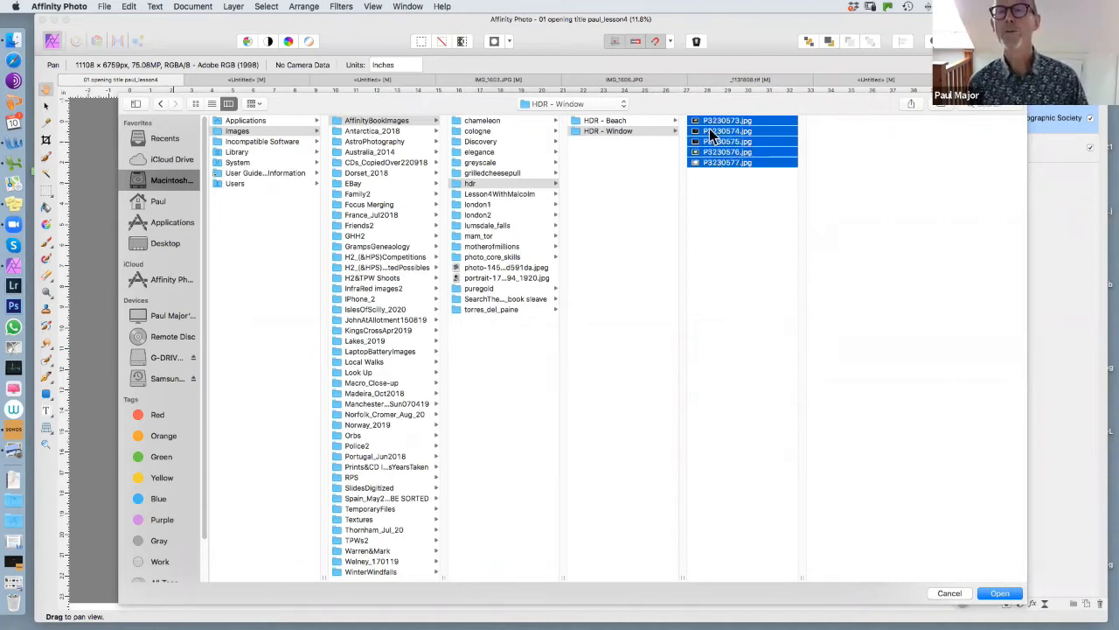
pyautogui.click(988, 593)
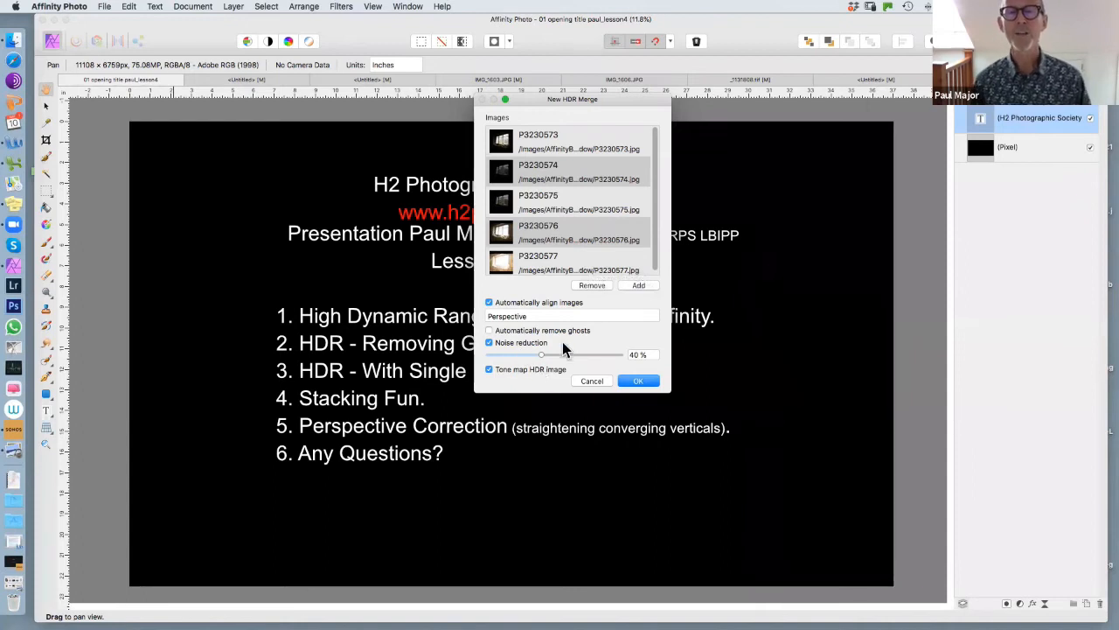
pyautogui.click(590, 382)
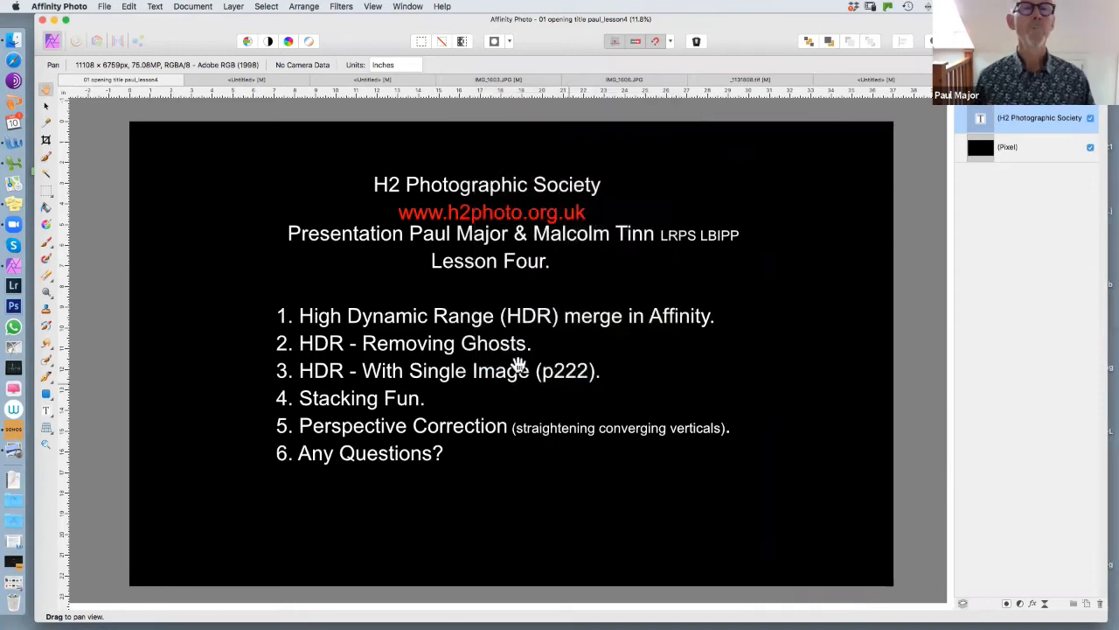
# Step: Switch to the already merged HDR window image and set its Local Contrast to 75%
pyautogui.click(216, 77)
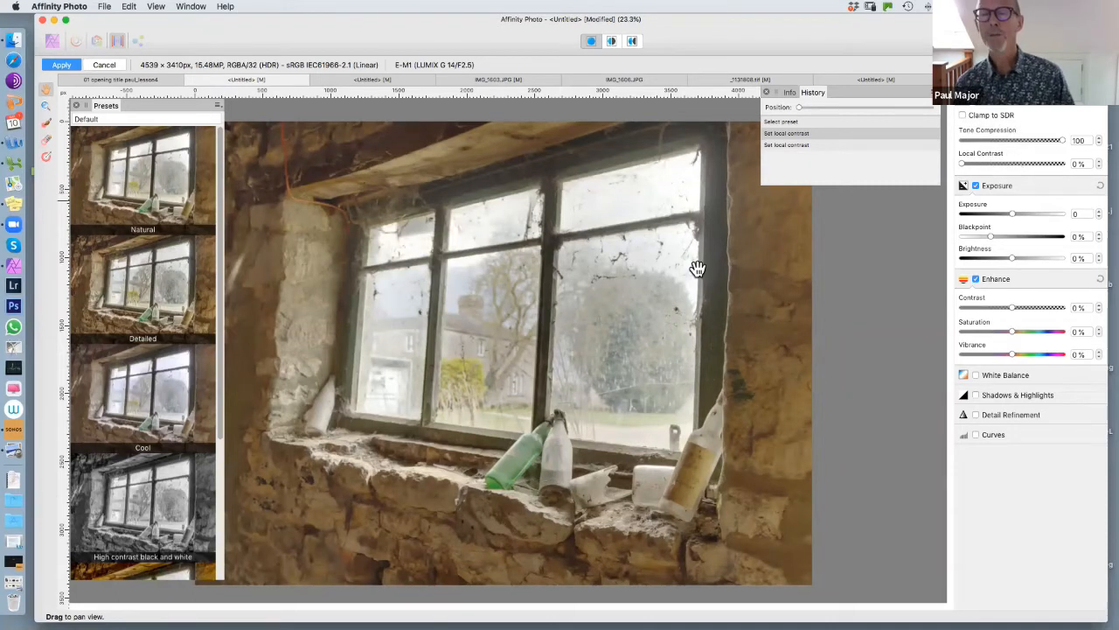
pyautogui.moveTo(963, 164); pyautogui.dragTo(1002, 173)
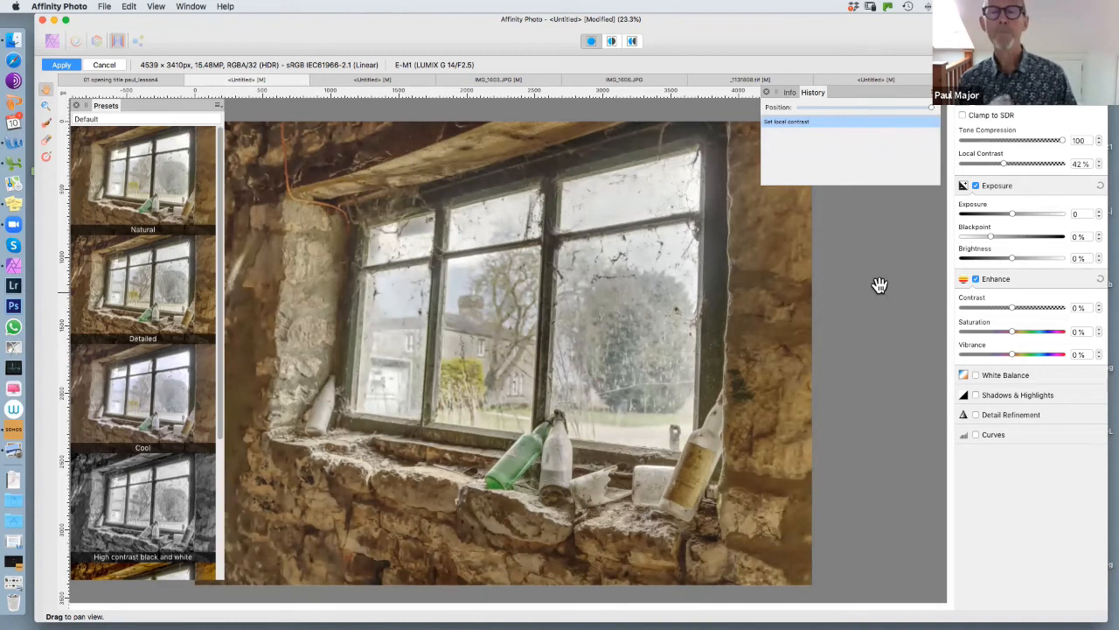
pyautogui.moveTo(1003, 163); pyautogui.dragTo(1039, 161)
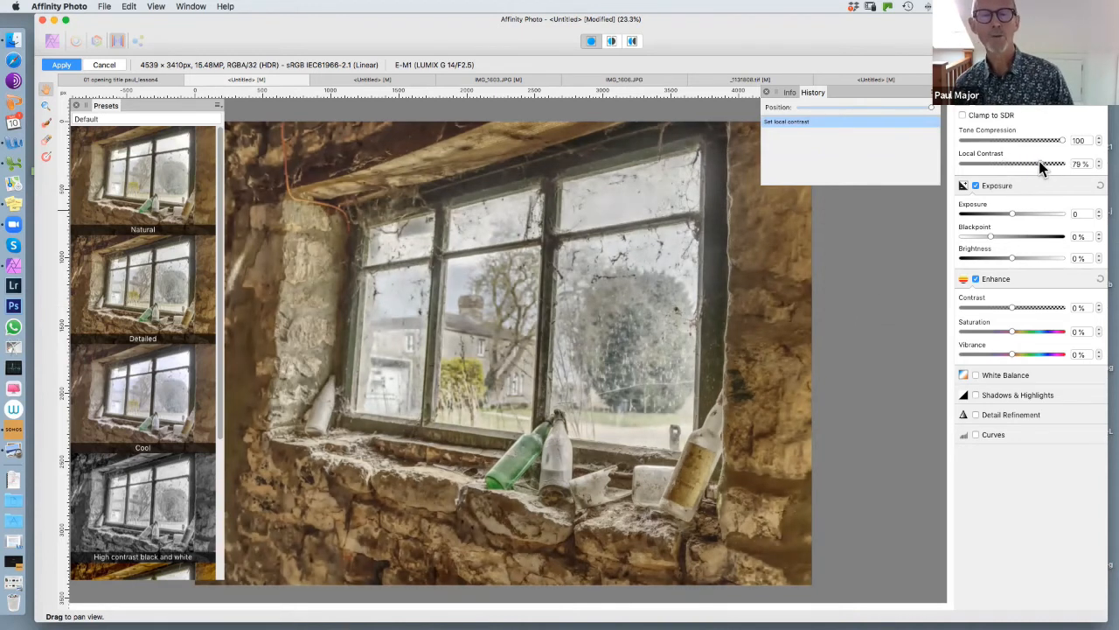
pyautogui.moveTo(1038, 161); pyautogui.dragTo(1035, 161)
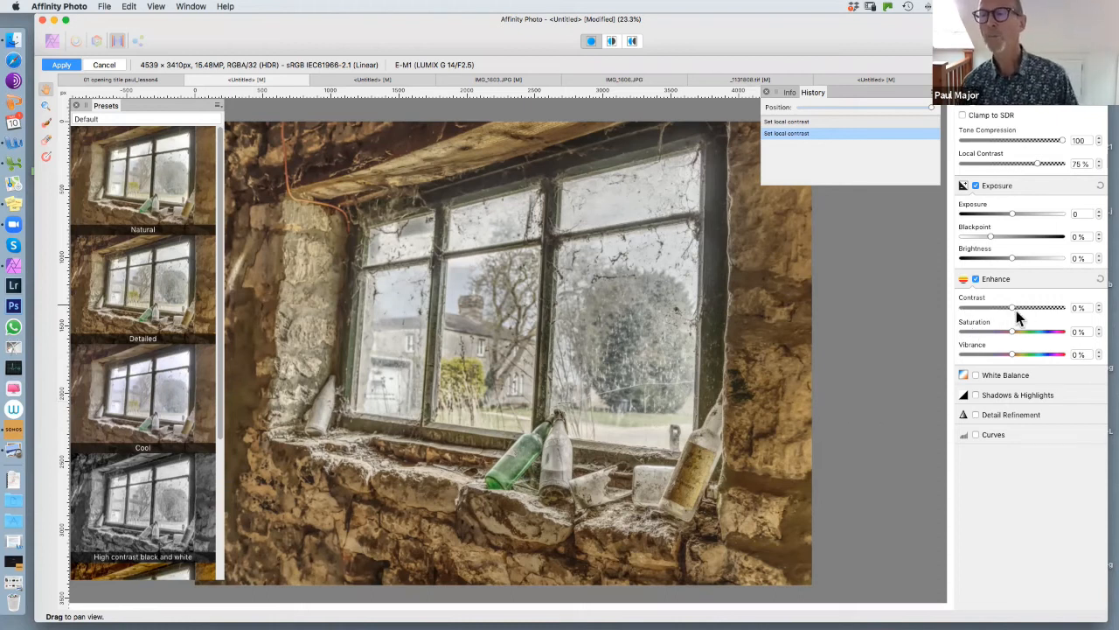
# Step: Try enabling the White Balance and Shadows & Highlights adjustments, and switch both off again
pyautogui.click(1008, 376)
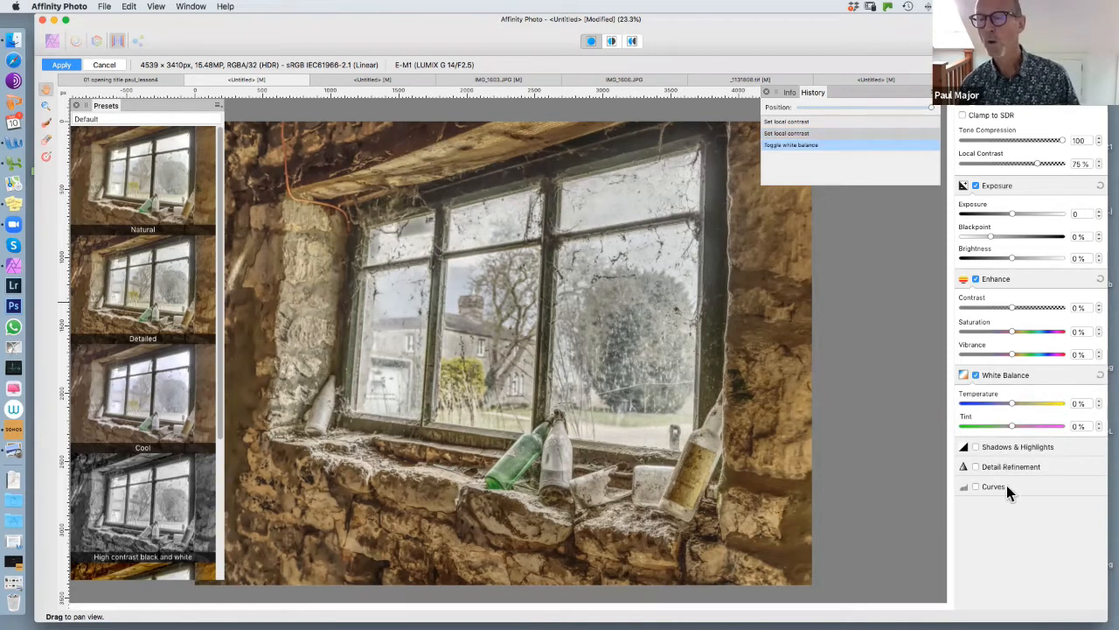
pyautogui.click(1006, 448)
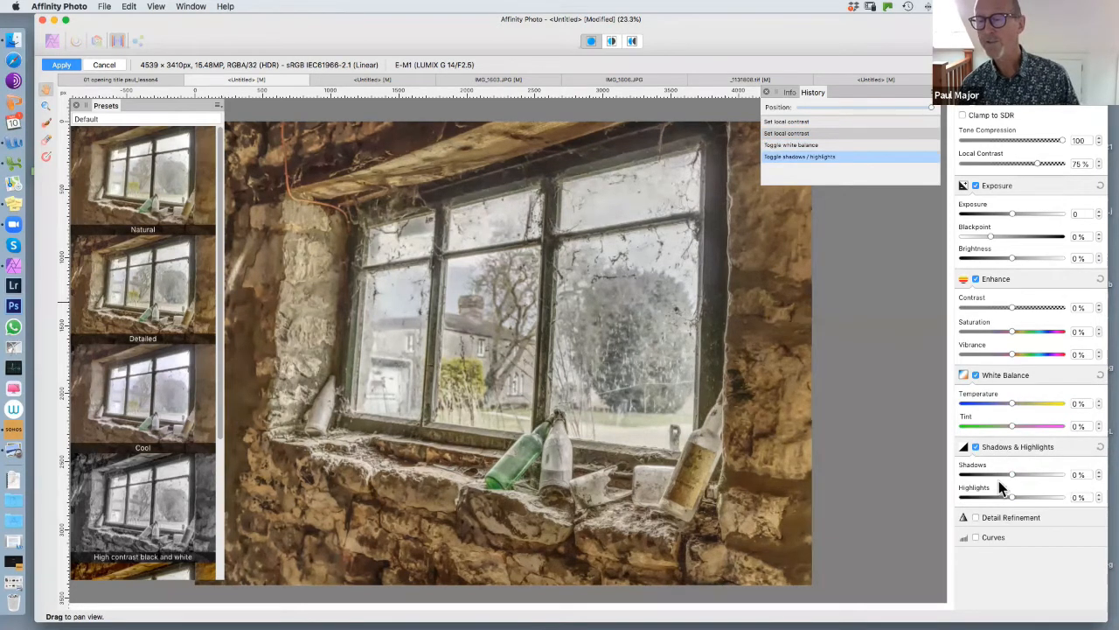
pyautogui.click(994, 376)
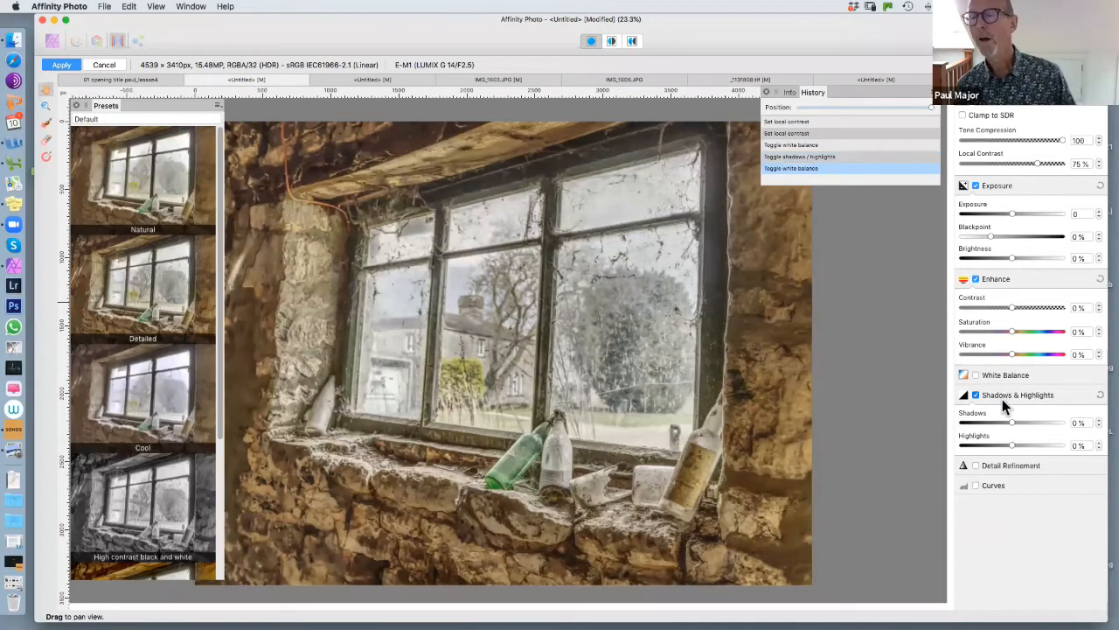
pyautogui.click(995, 396)
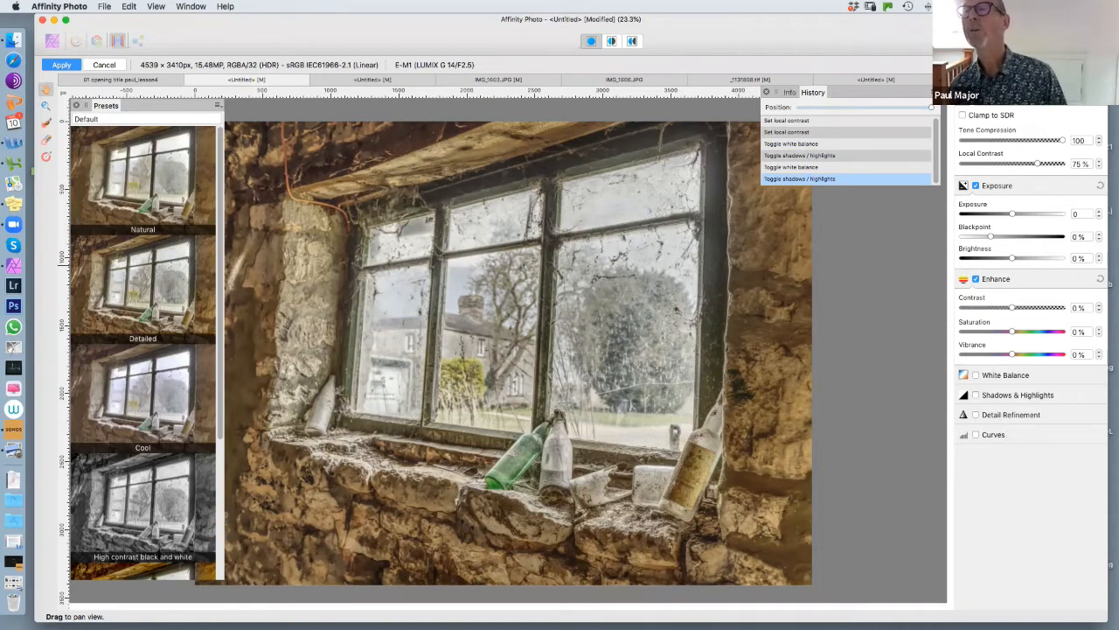
# Step: Examine the house, window frame and bottles at 100%, return to the full view, and check the overlays list and histogram
pyautogui.click(1012, 92)
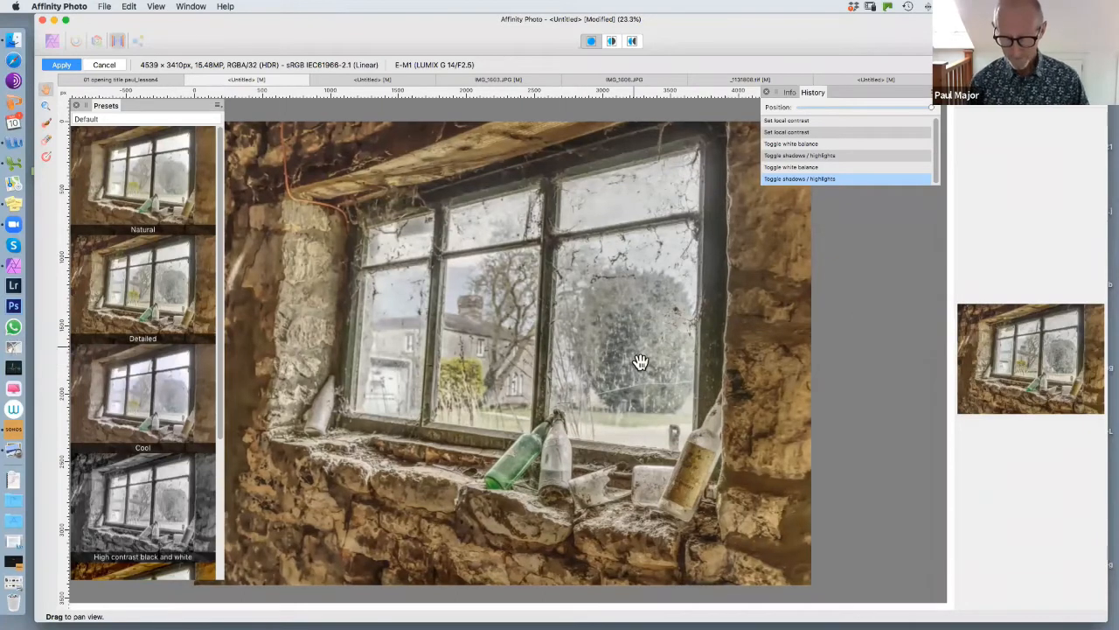
pyautogui.press('super+1')
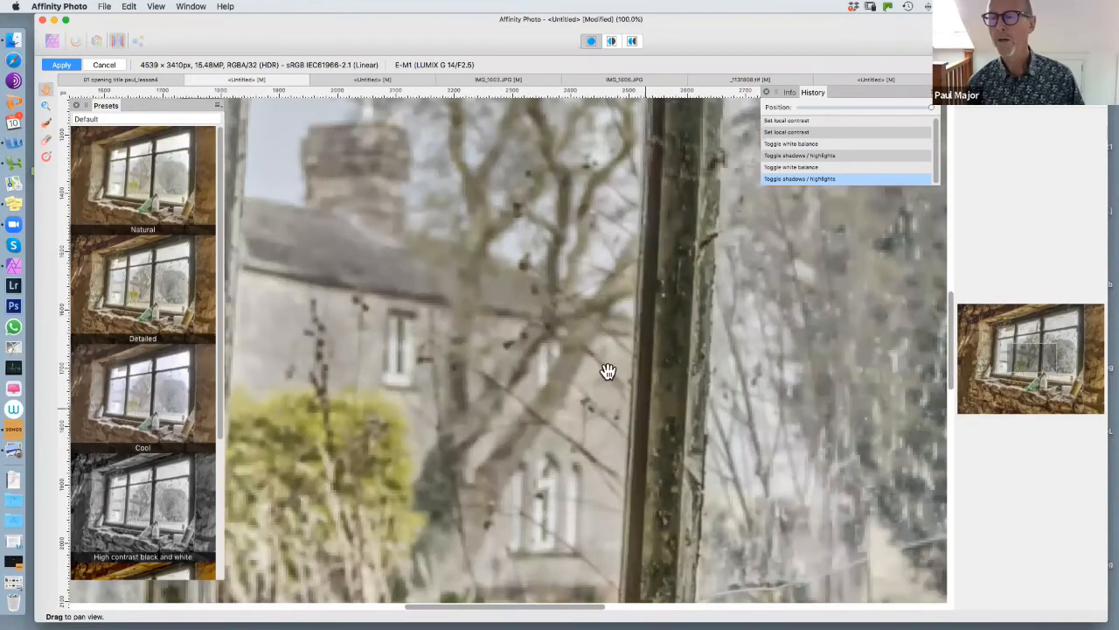
pyautogui.click(1015, 351)
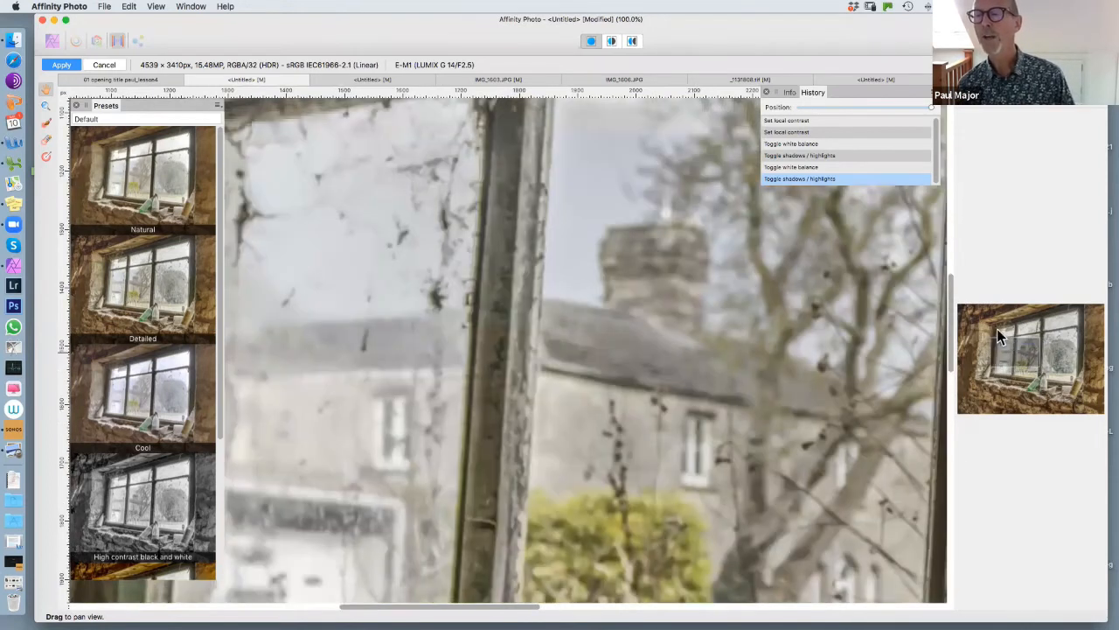
pyautogui.click(1004, 333)
pyautogui.click(994, 329)
pyautogui.moveTo(993, 326); pyautogui.dragTo(1056, 326)
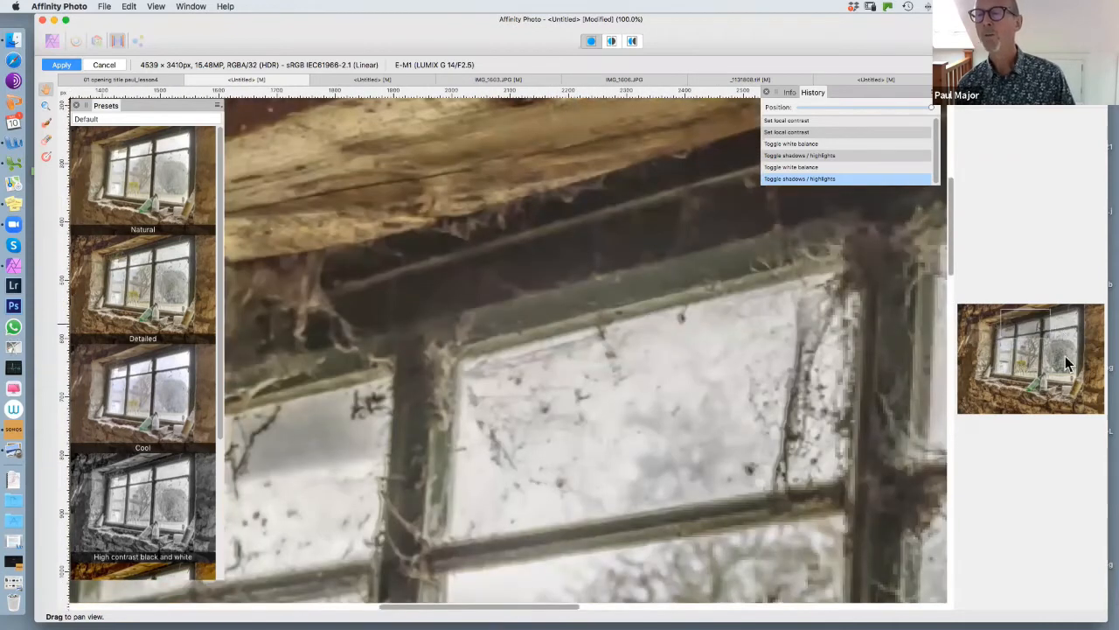
pyautogui.click(1065, 356)
pyautogui.click(1042, 383)
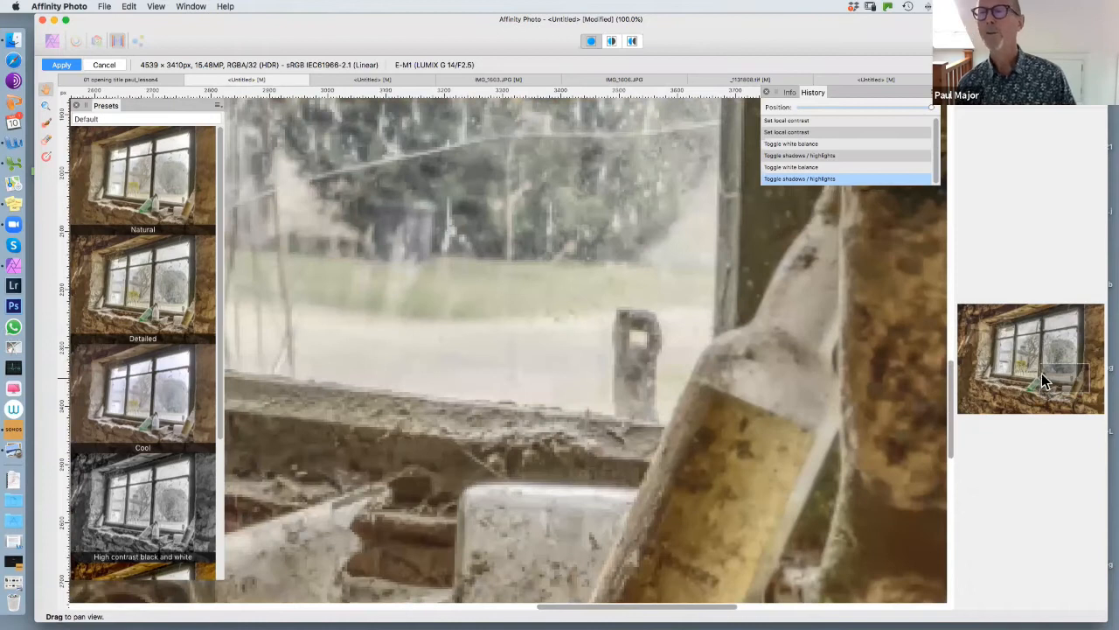
pyautogui.click(1039, 374)
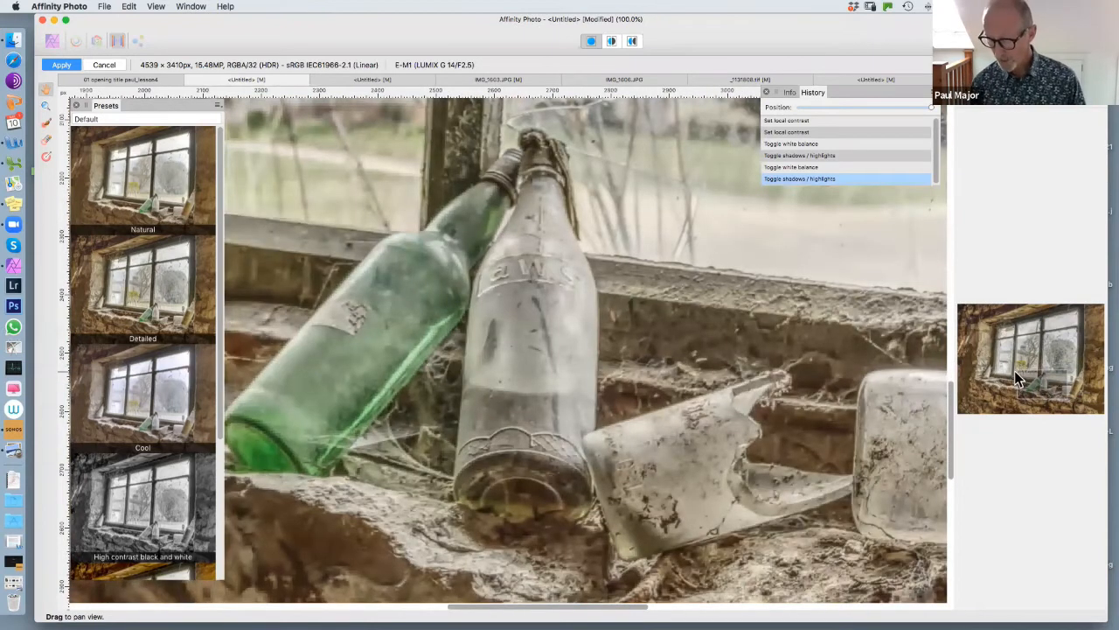
pyautogui.press('super+0')
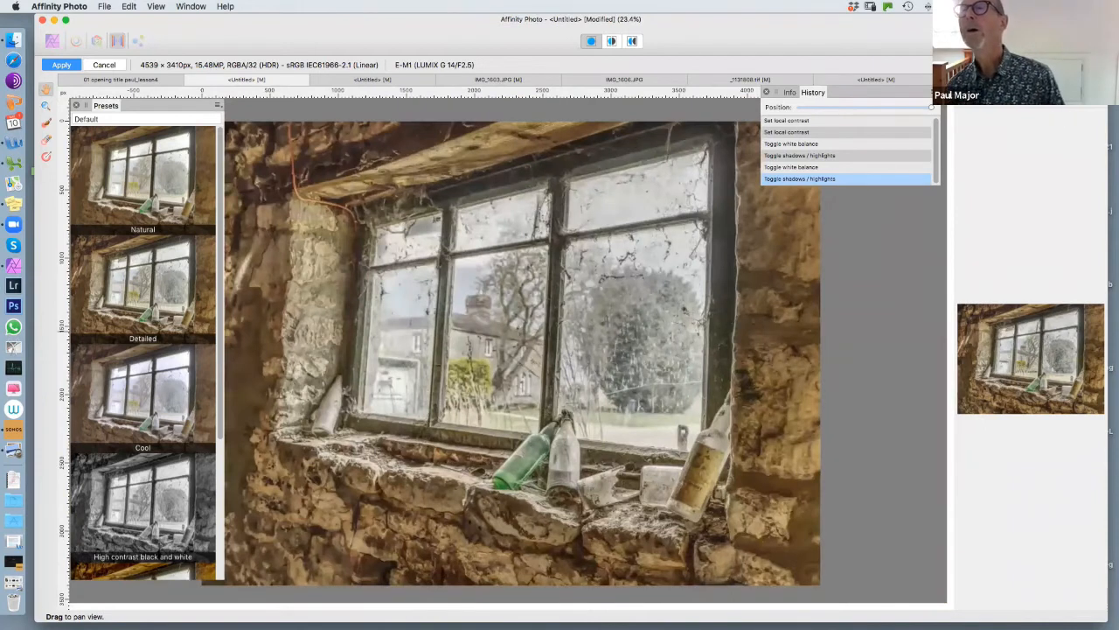
pyautogui.click(1014, 98)
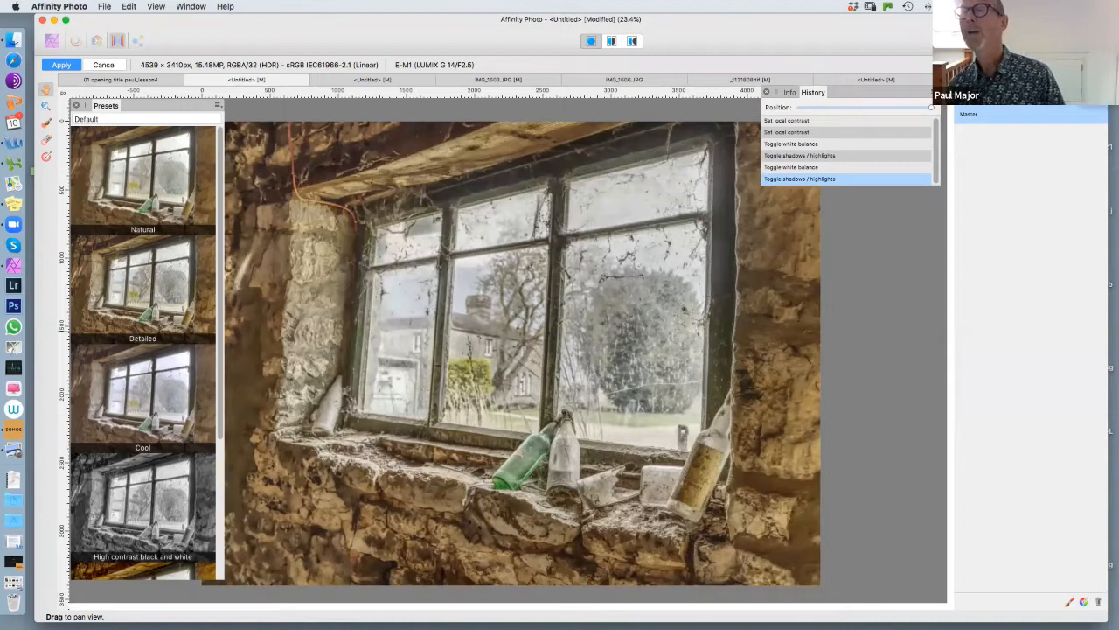
pyautogui.click(1074, 96)
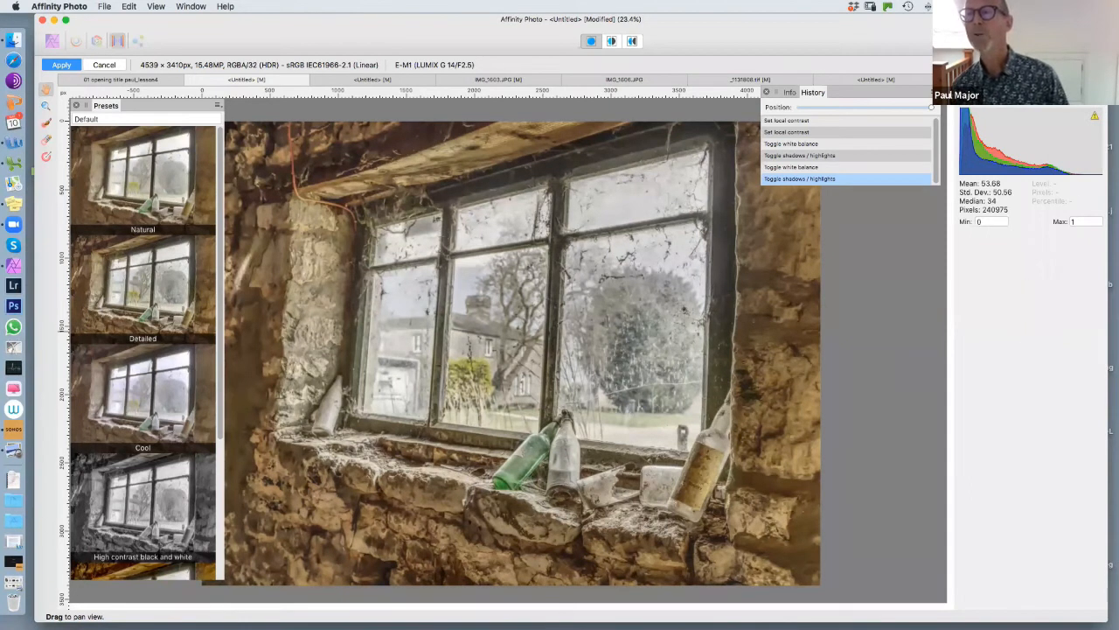
# Step: Roll the tone mapping history back to its starting state and set Local Contrast to 59%
pyautogui.click(978, 96)
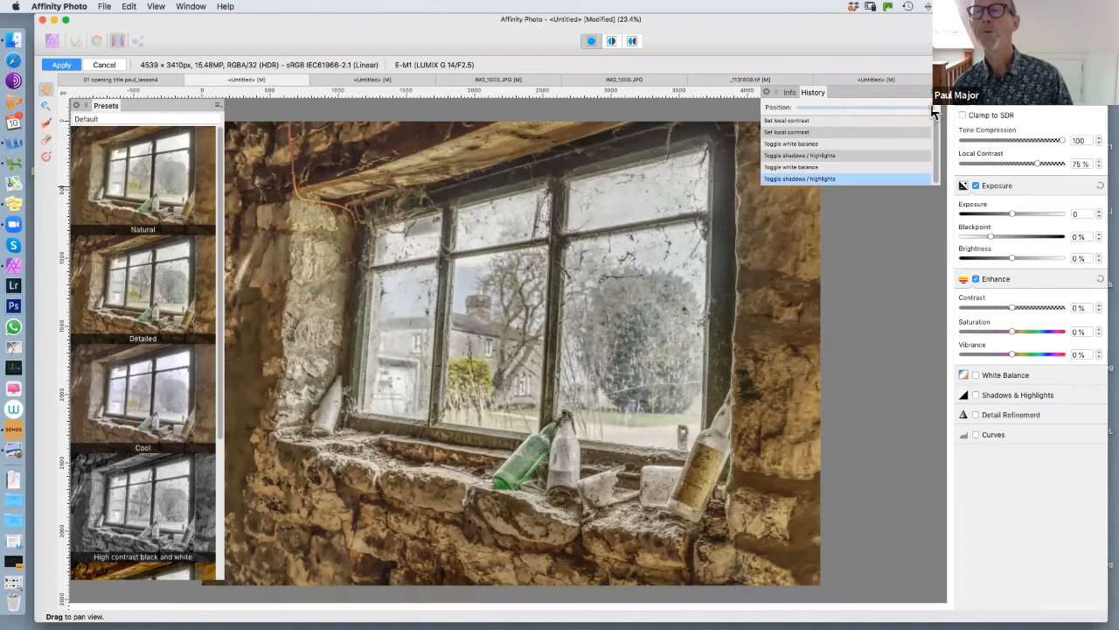
pyautogui.moveTo(906, 111); pyautogui.dragTo(799, 112)
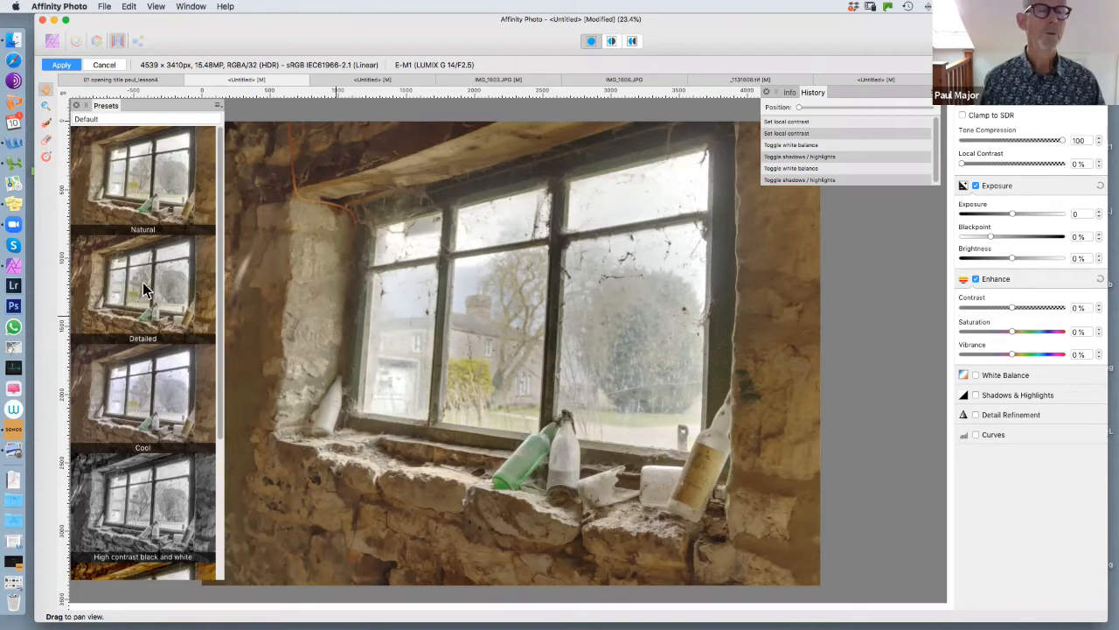
pyautogui.moveTo(300, 299); pyautogui.dragTo(342, 313)
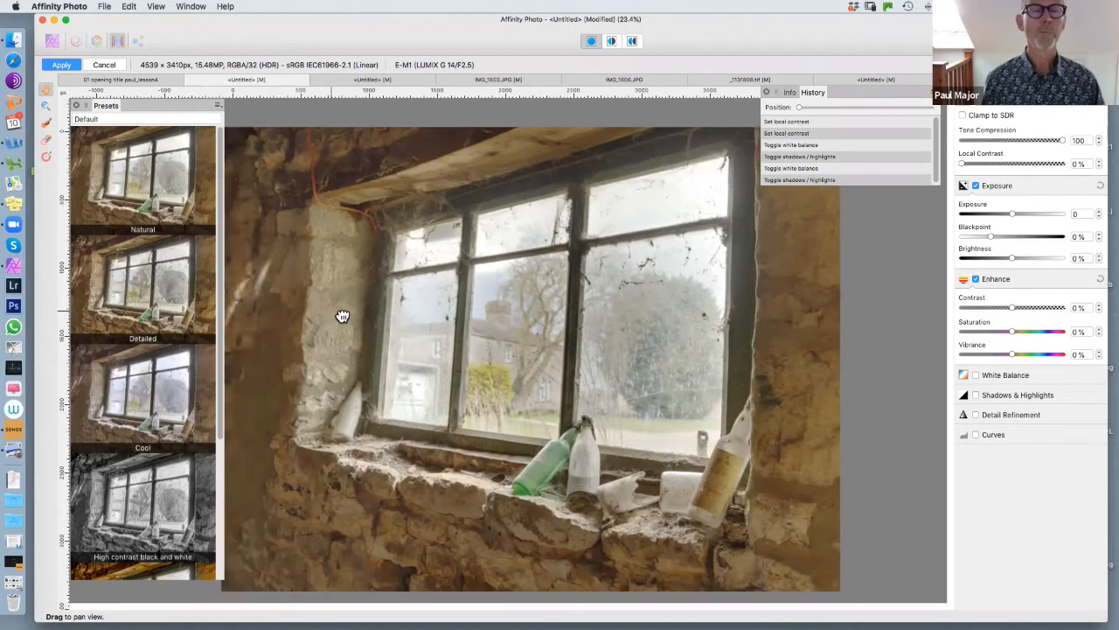
pyautogui.hscroll(2, 285, 374)
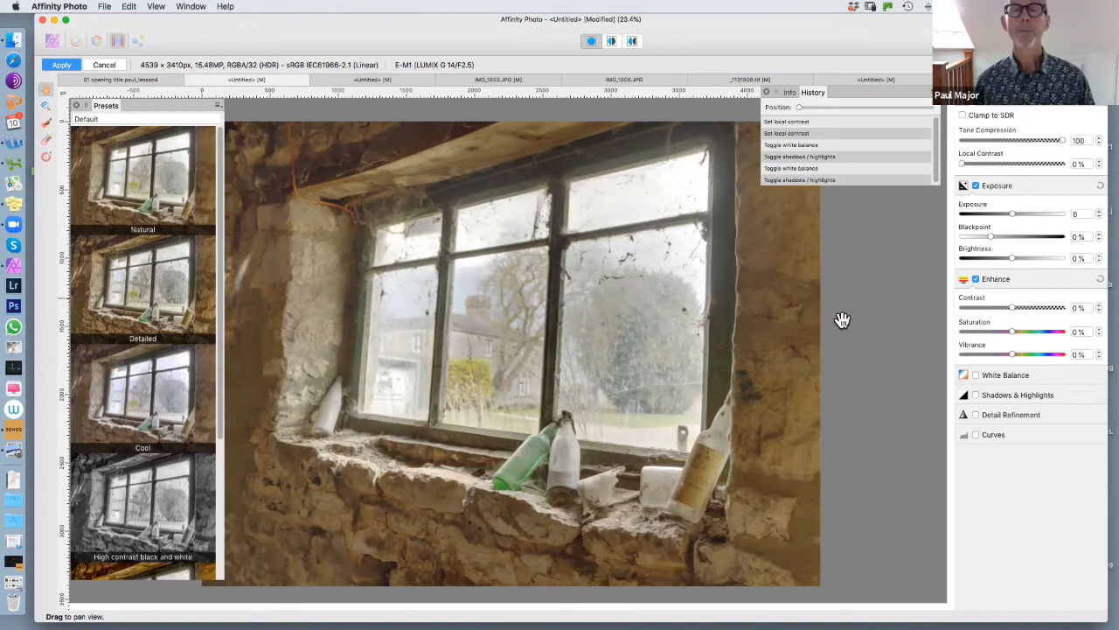
pyautogui.moveTo(222, 427); pyautogui.dragTo(222, 388)
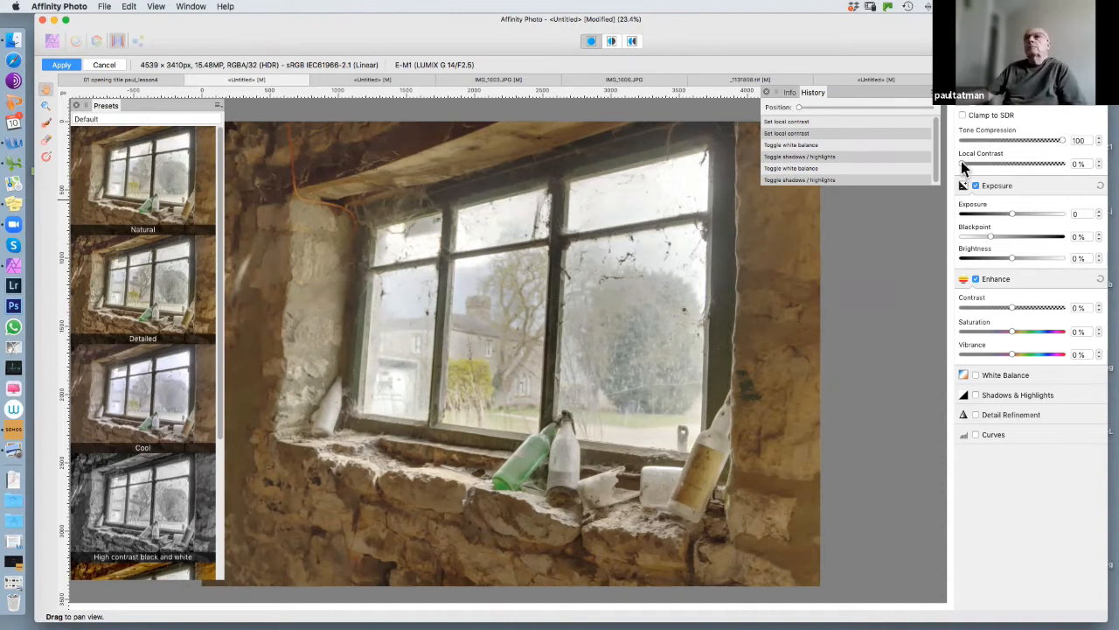
pyautogui.moveTo(963, 164); pyautogui.dragTo(1021, 162)
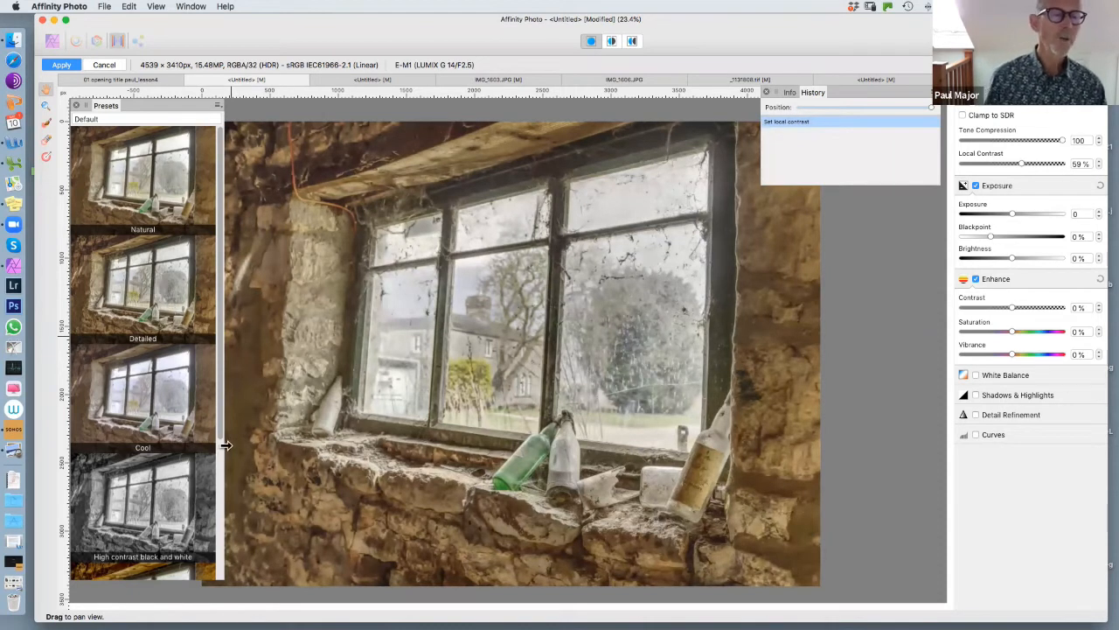
# Step: Look through the Default tone mapping presets down to Freedom_090620 and return to Natural
pyautogui.scroll(-3, 220, 444)
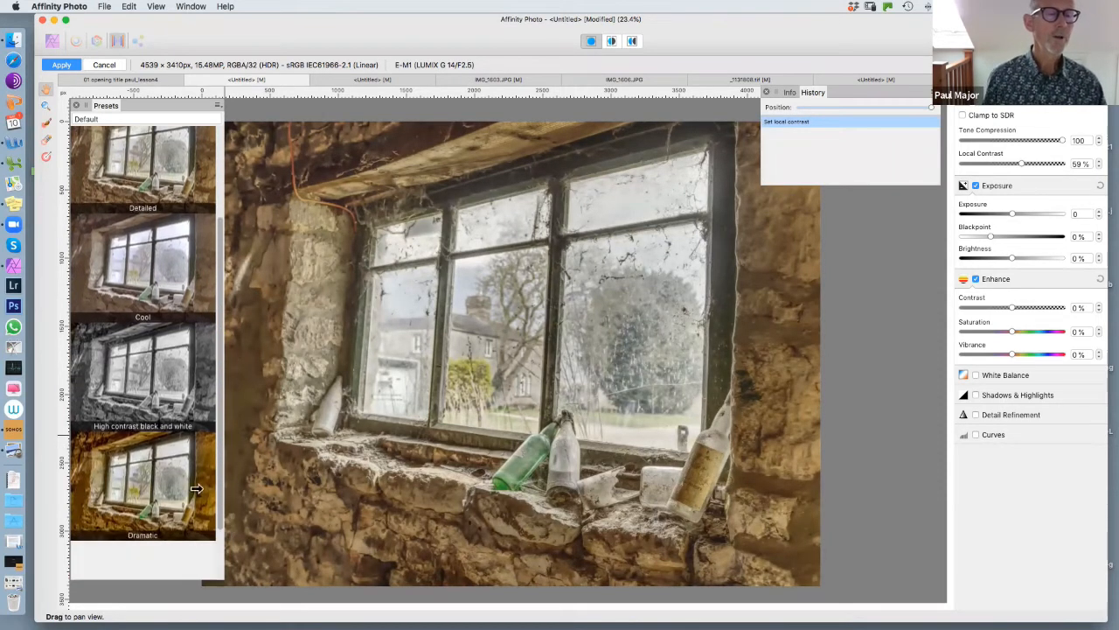
pyautogui.scroll(-2, 220, 542)
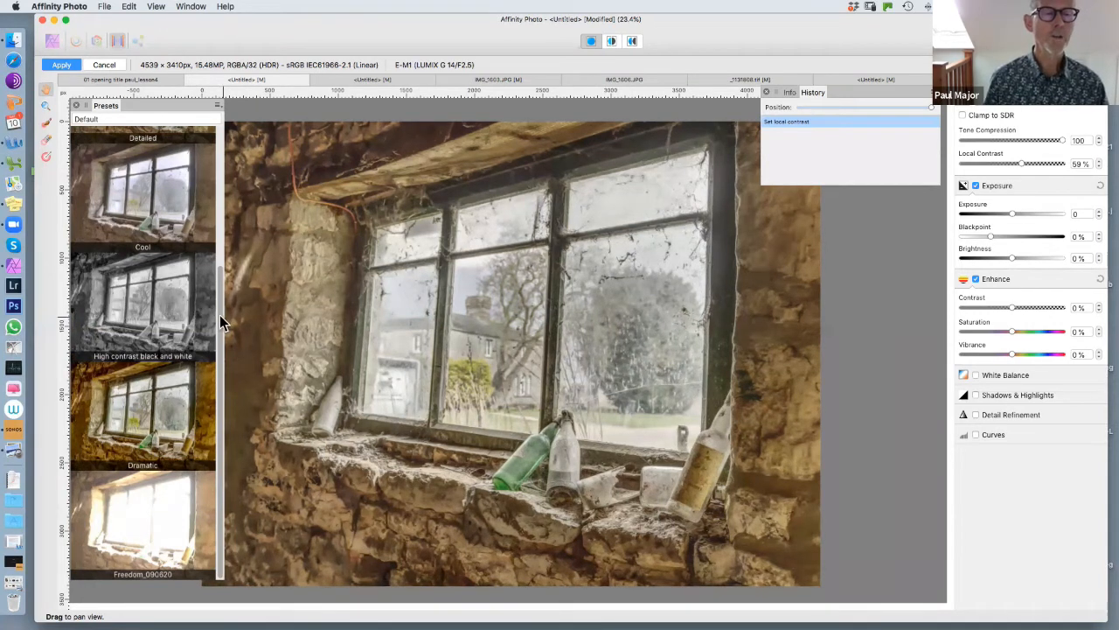
pyautogui.moveTo(220, 315); pyautogui.dragTo(233, 156)
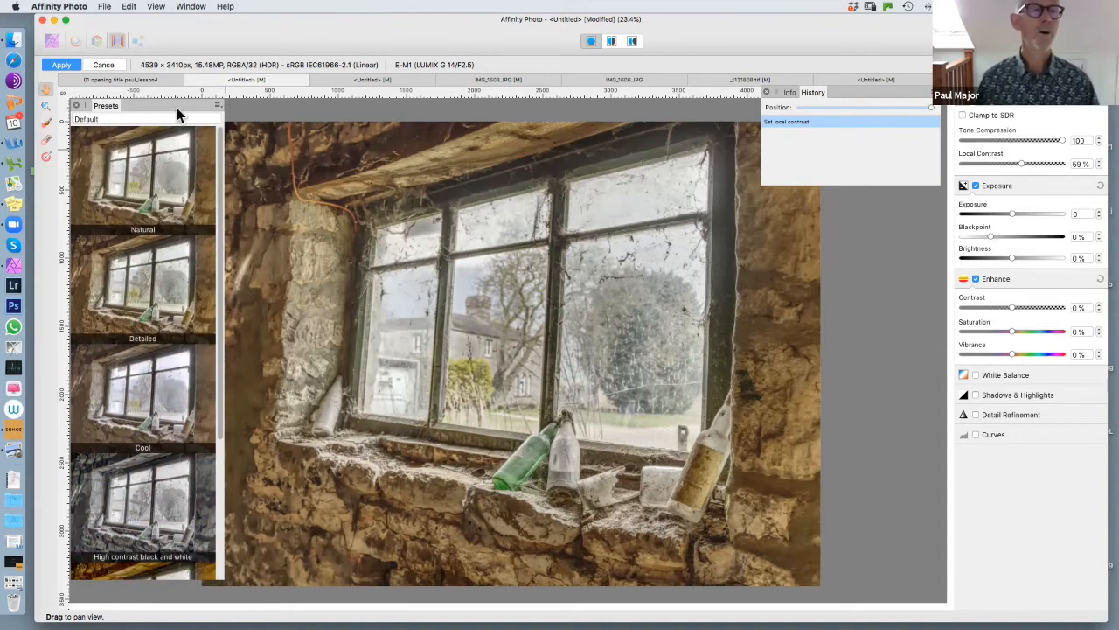
# Step: Browse the Extreme, Crazy and Customs tone mapping preset categories, and return to the Default category
pyautogui.click(131, 120)
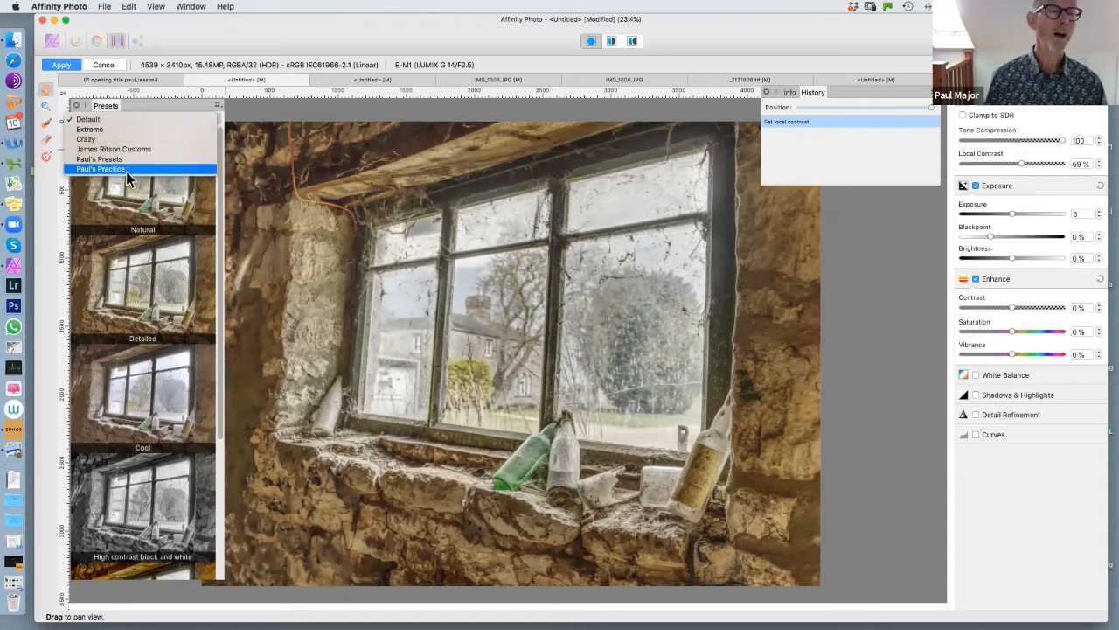
pyautogui.click(114, 127)
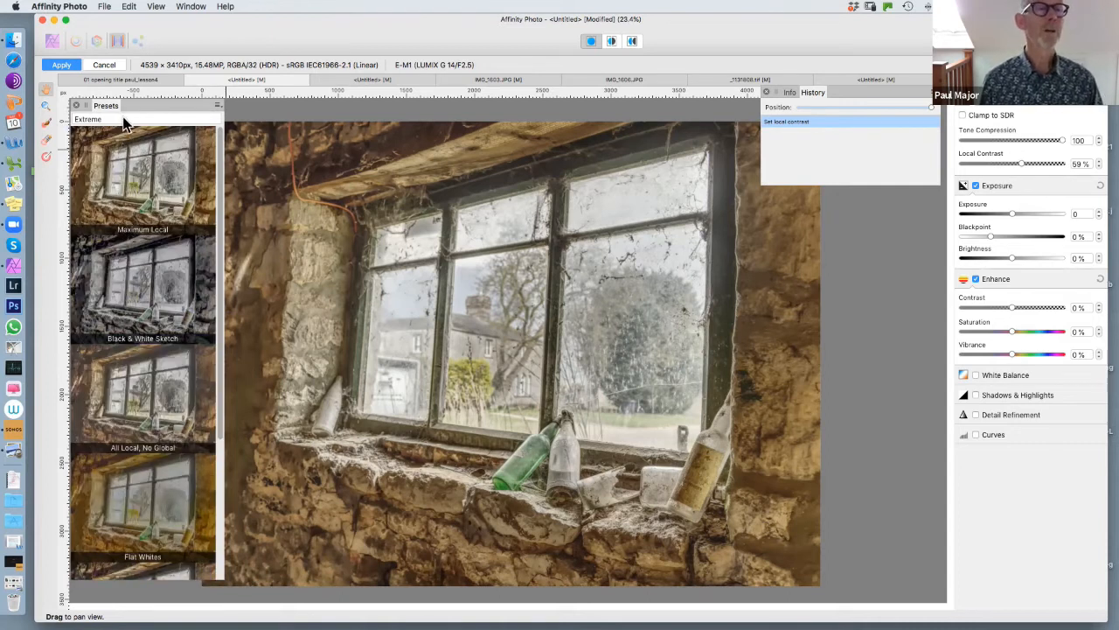
pyautogui.click(125, 118)
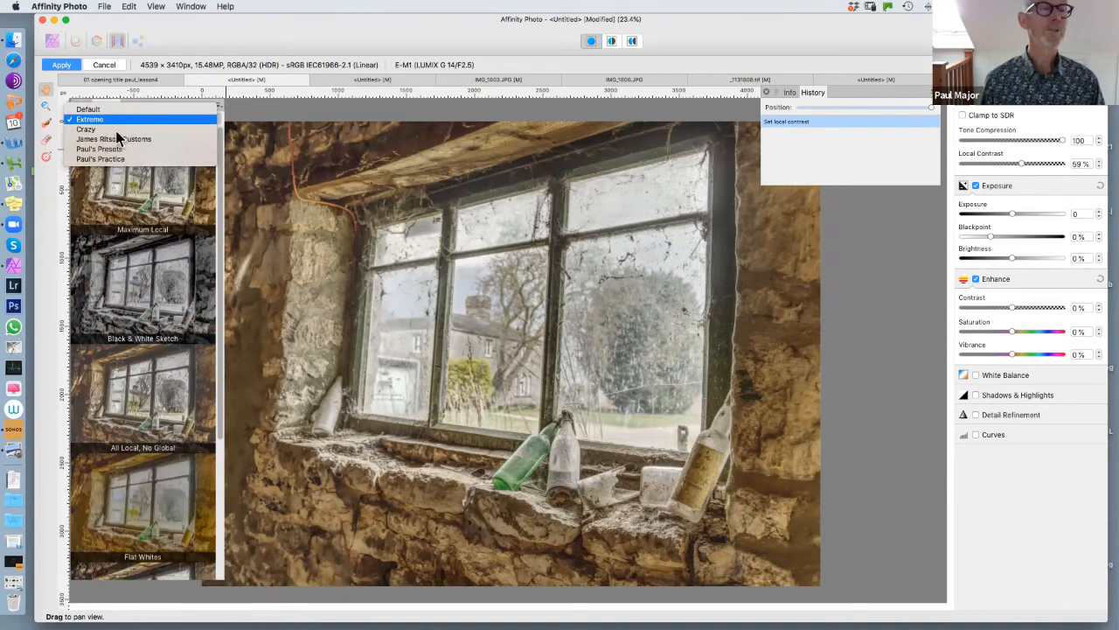
pyautogui.click(113, 128)
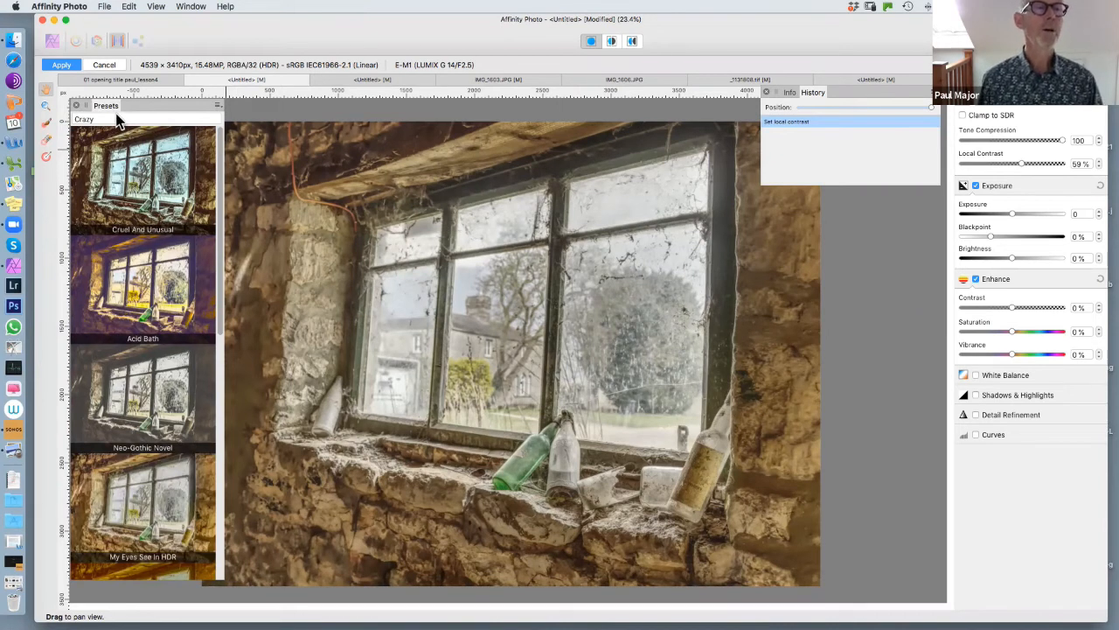
pyautogui.click(117, 120)
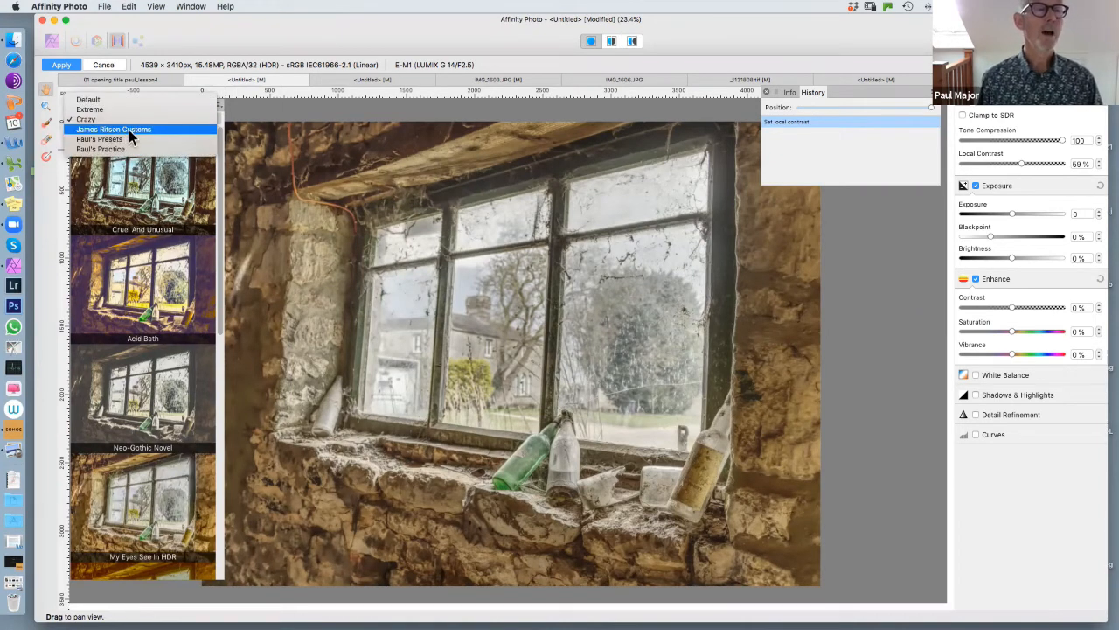
pyautogui.click(135, 128)
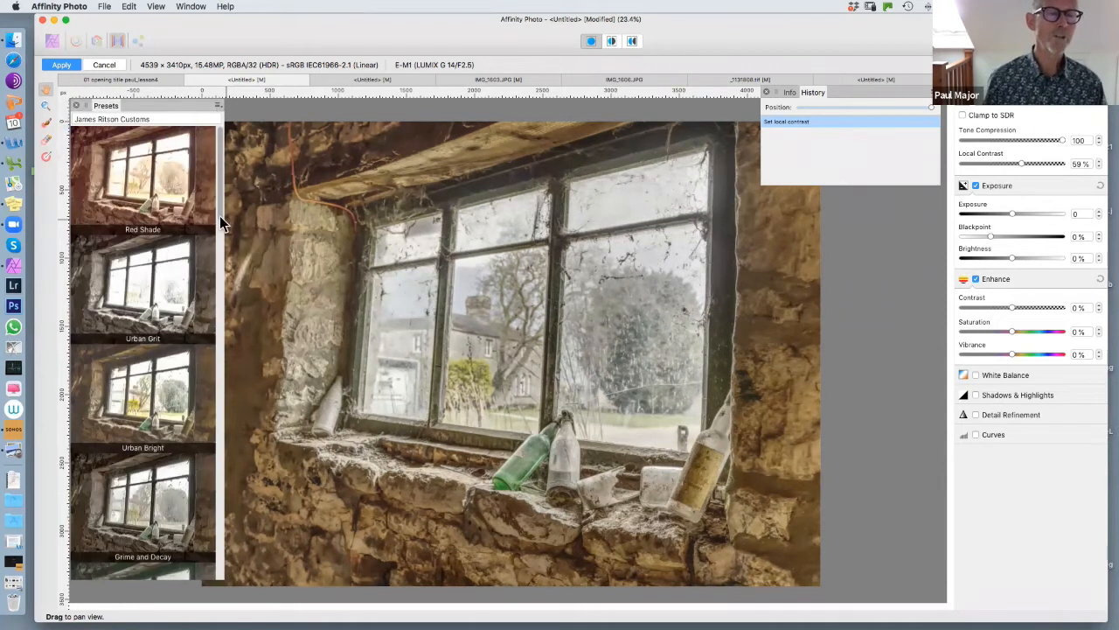
pyautogui.moveTo(220, 215); pyautogui.dragTo(182, 554)
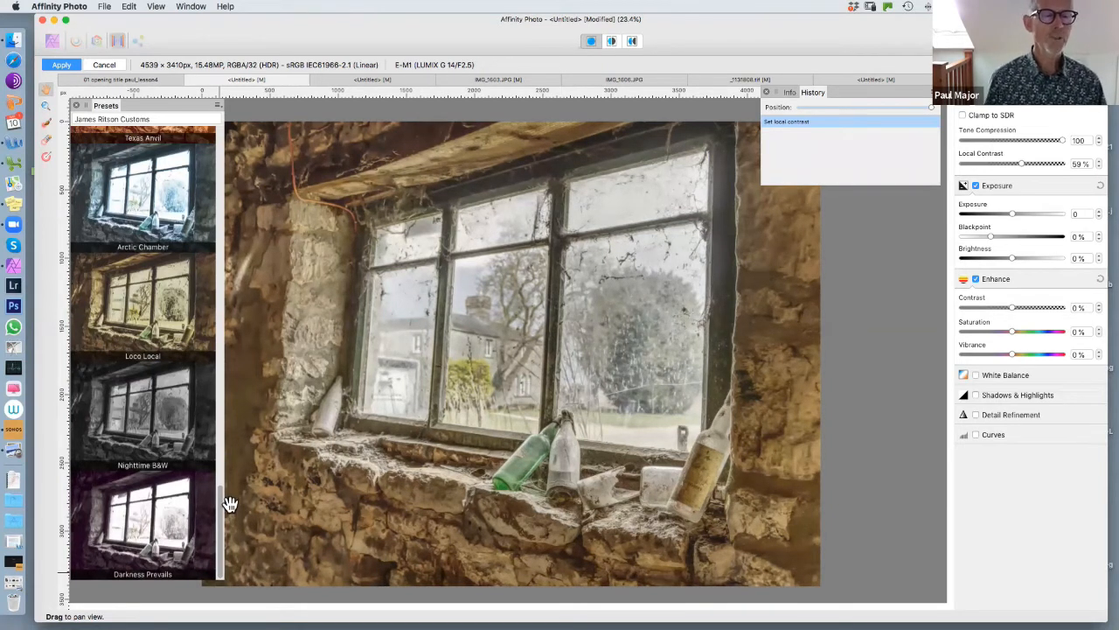
pyautogui.moveTo(222, 434); pyautogui.dragTo(208, 122)
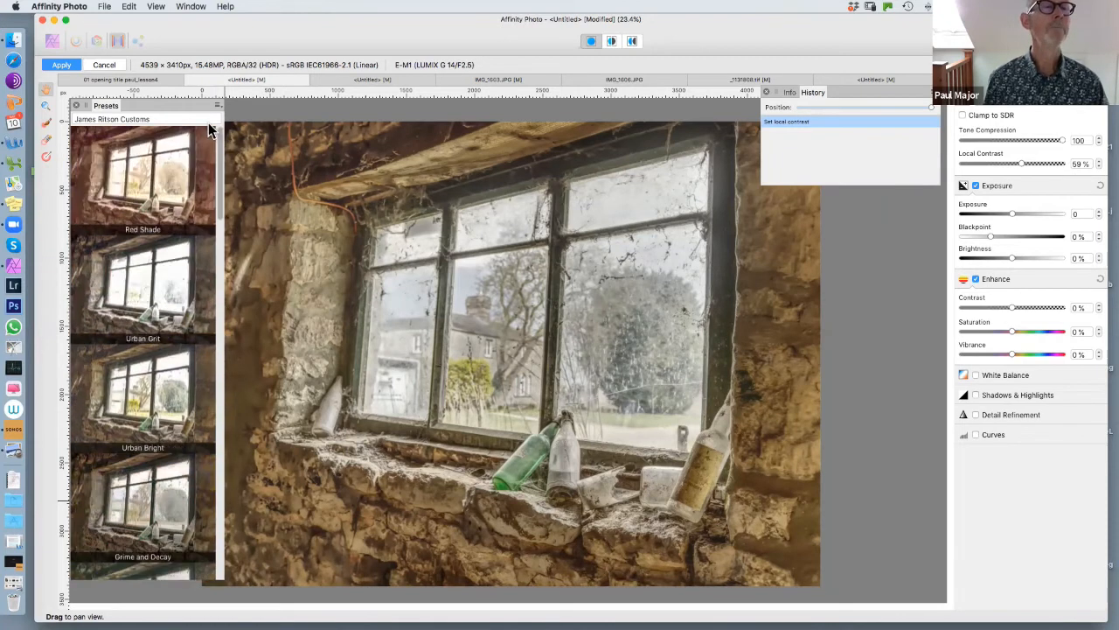
pyautogui.click(160, 118)
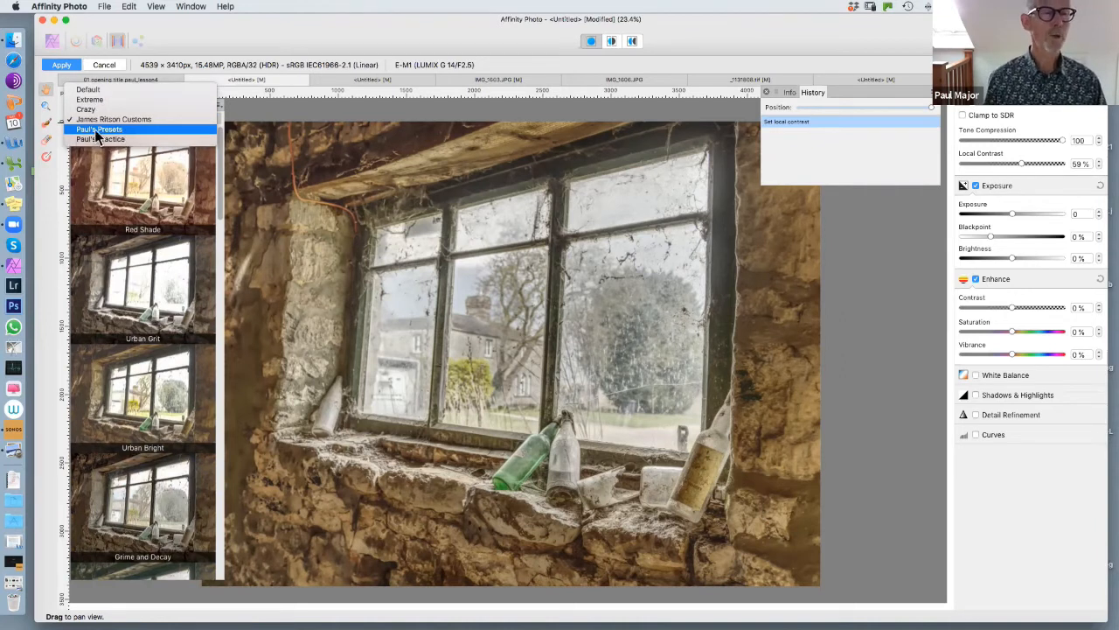
pyautogui.click(111, 88)
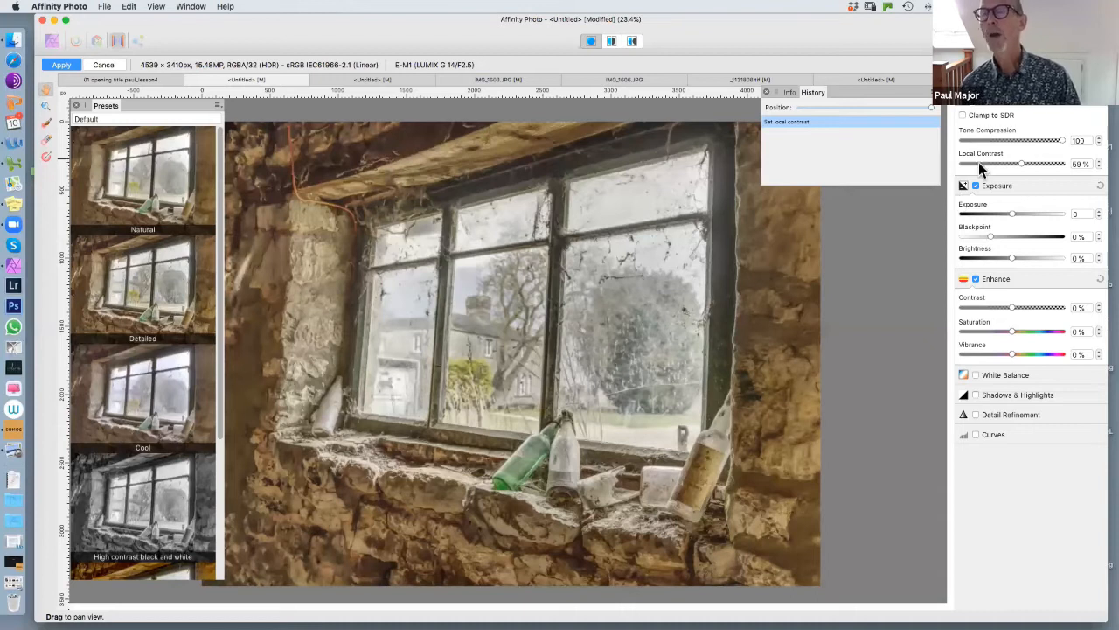
# Step: Enable Shadows & Highlights and set Shadows to 39% and Highlights to -35%
pyautogui.click(992, 394)
pyautogui.moveTo(1012, 423); pyautogui.dragTo(994, 444)
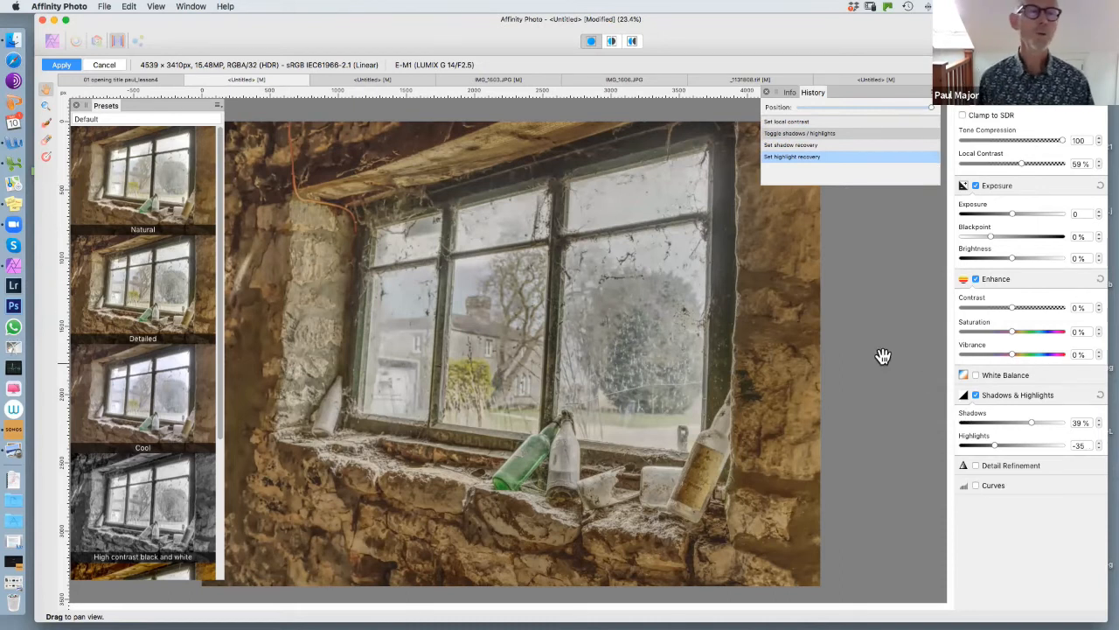
pyautogui.click(218, 109)
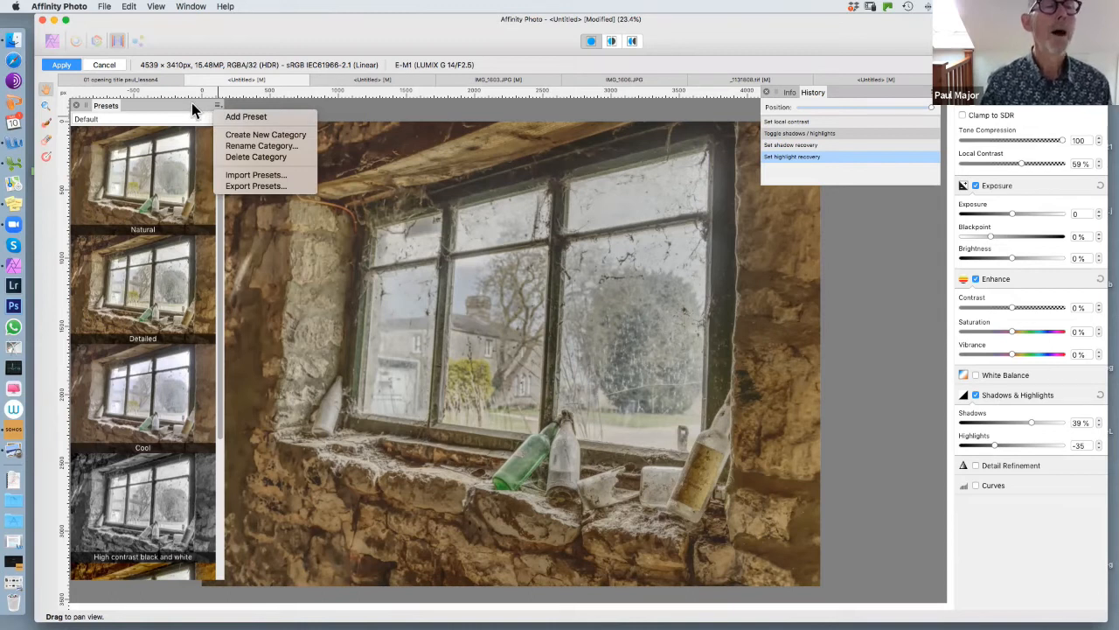
pyautogui.click(235, 121)
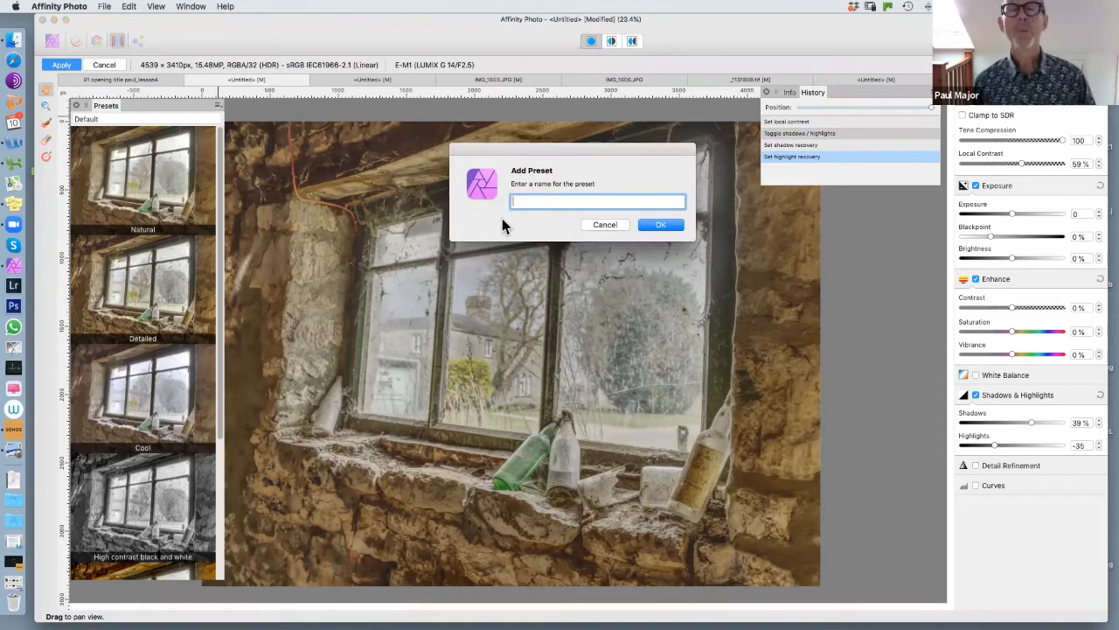
pyautogui.click(599, 223)
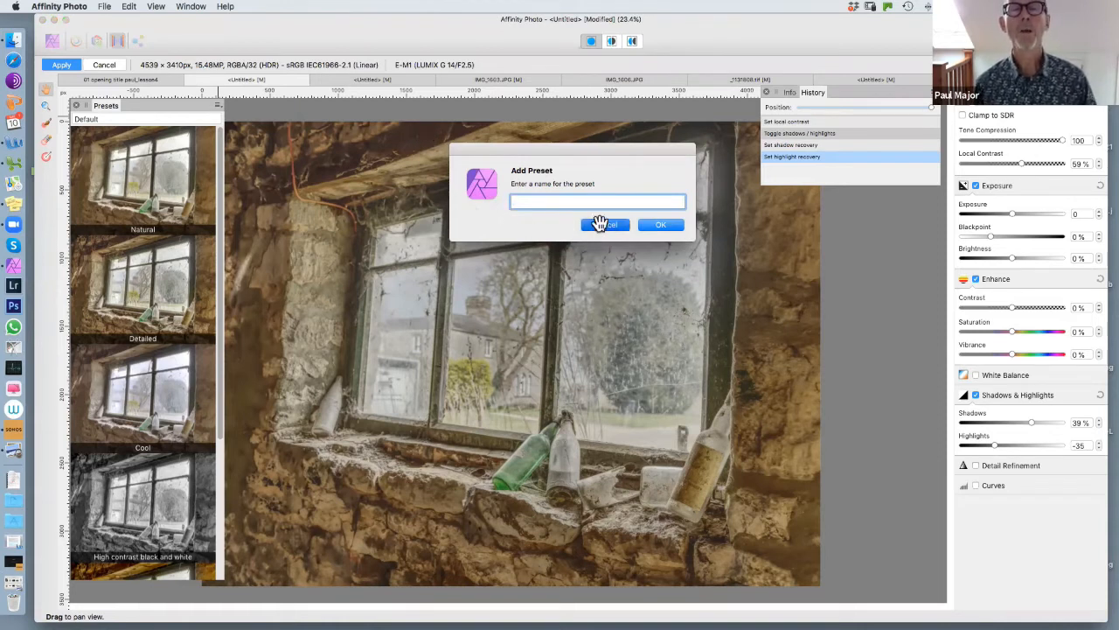
# Step: Create a new tone mapping preset category and display its contents
pyautogui.click(218, 106)
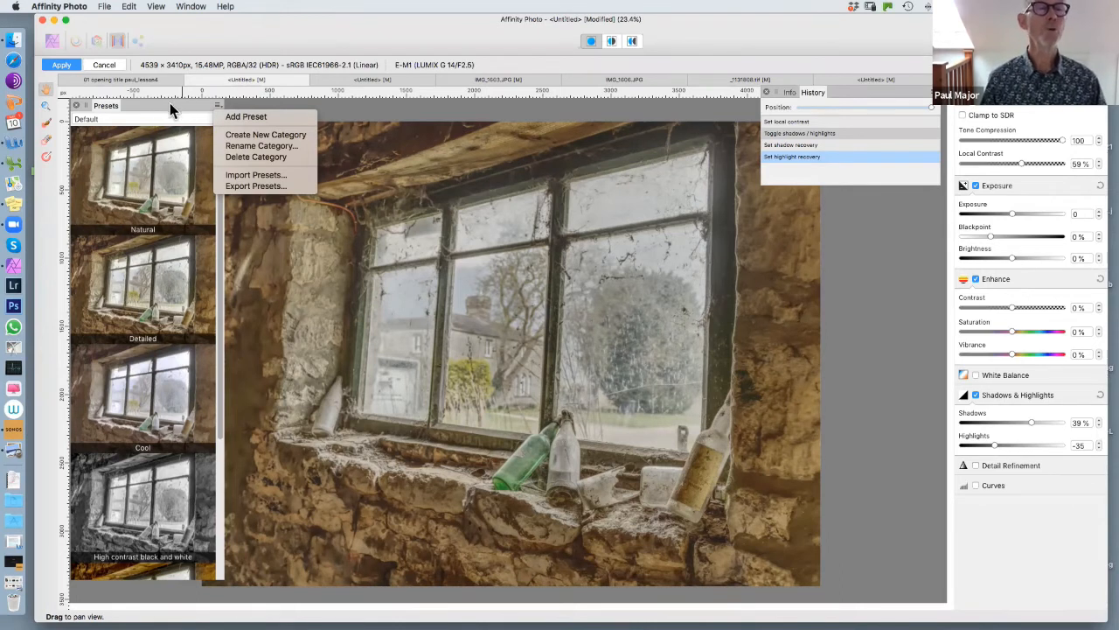
pyautogui.click(244, 136)
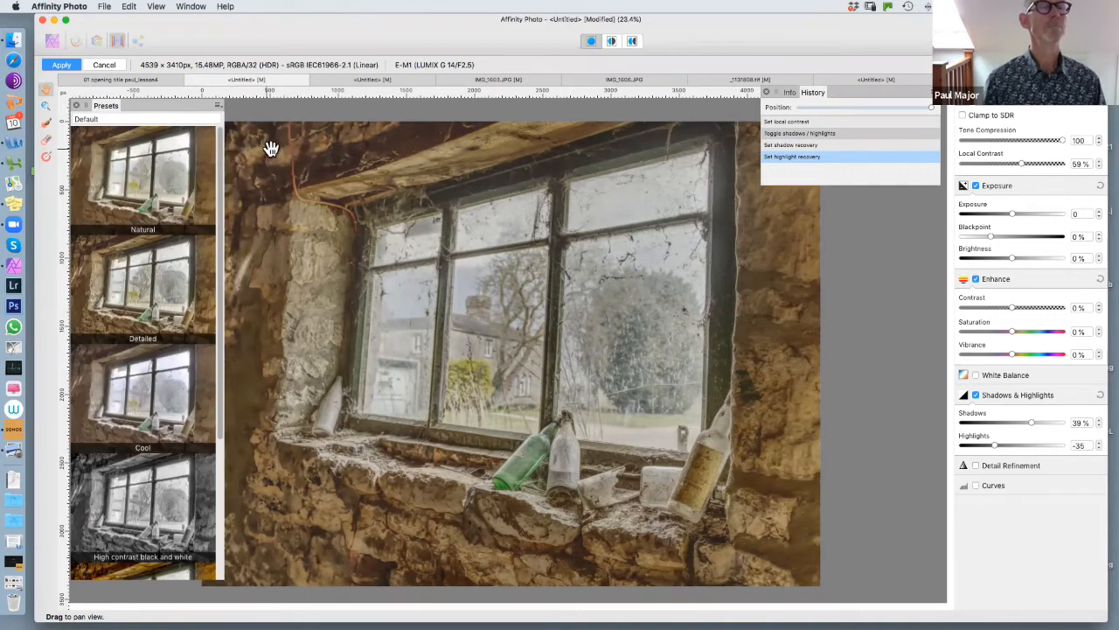
pyautogui.click(217, 105)
pyautogui.click(147, 121)
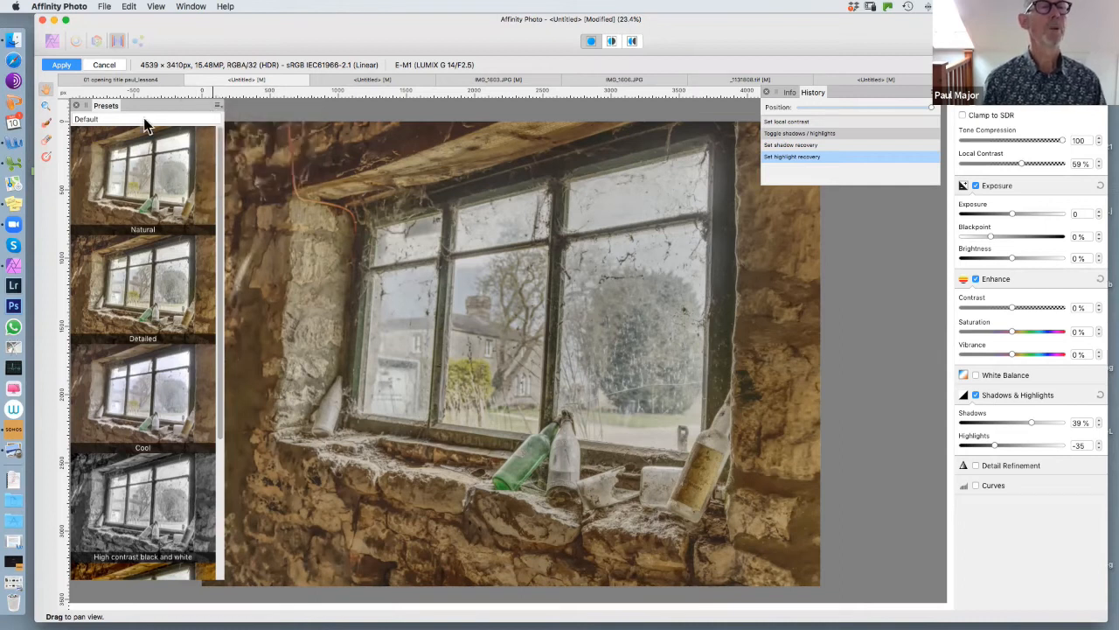
pyautogui.click(117, 119)
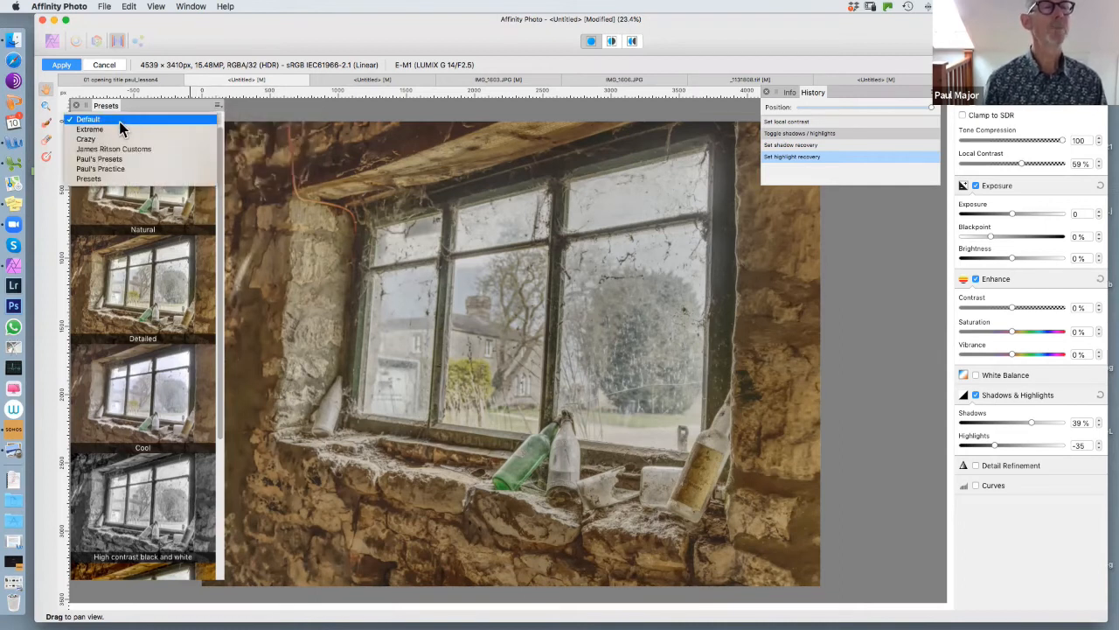
pyautogui.click(104, 178)
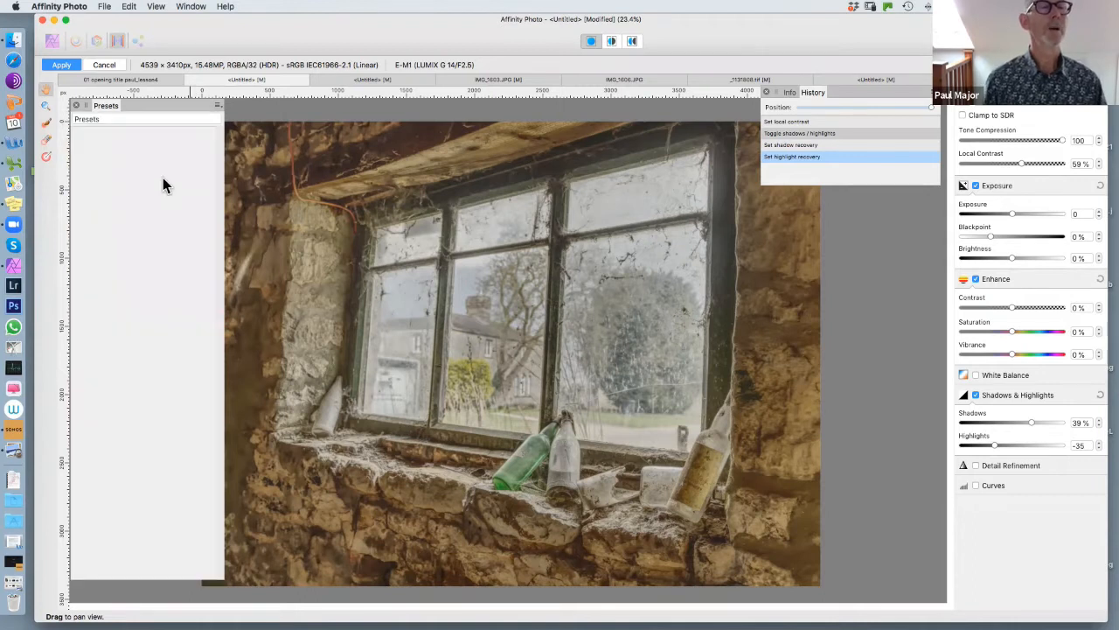
# Step: Delete the newly created, empty preset category
pyautogui.click(217, 106)
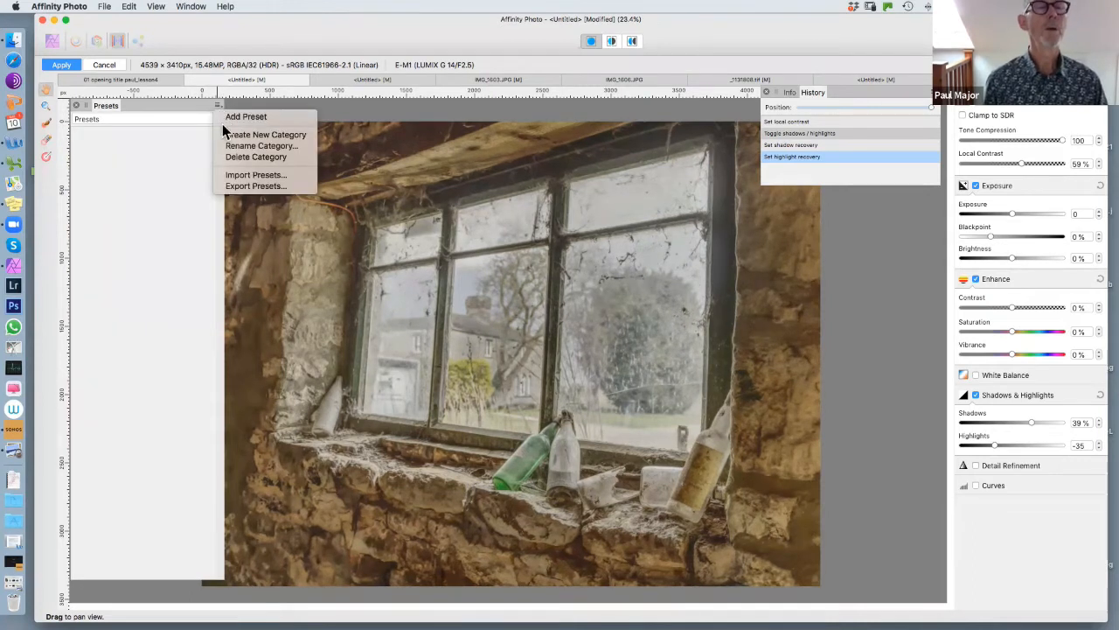
pyautogui.click(225, 158)
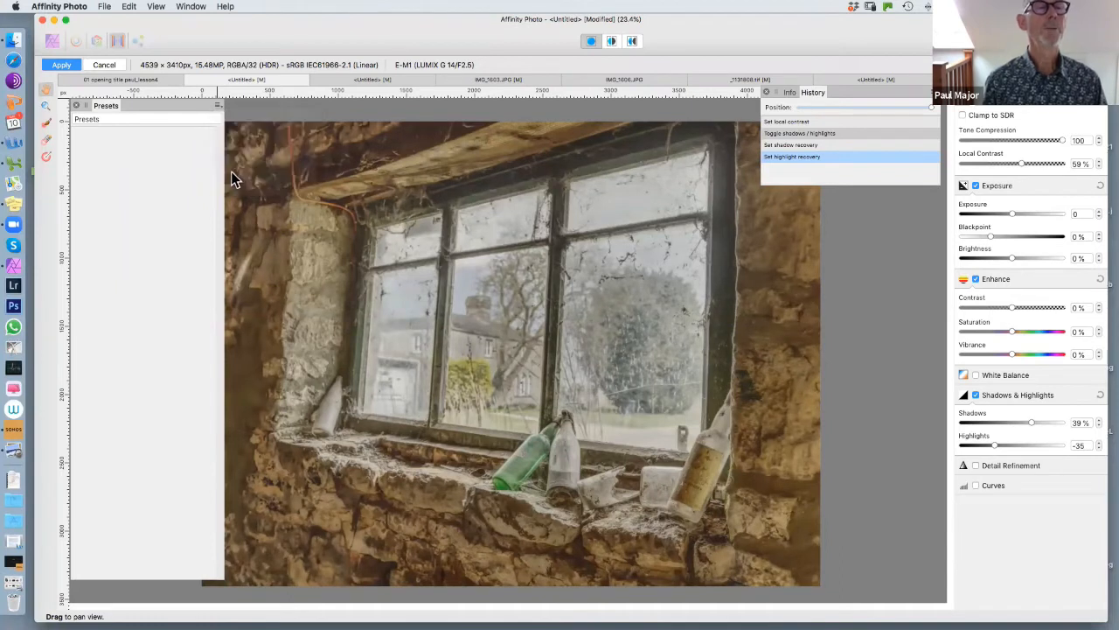
pyautogui.click(222, 168)
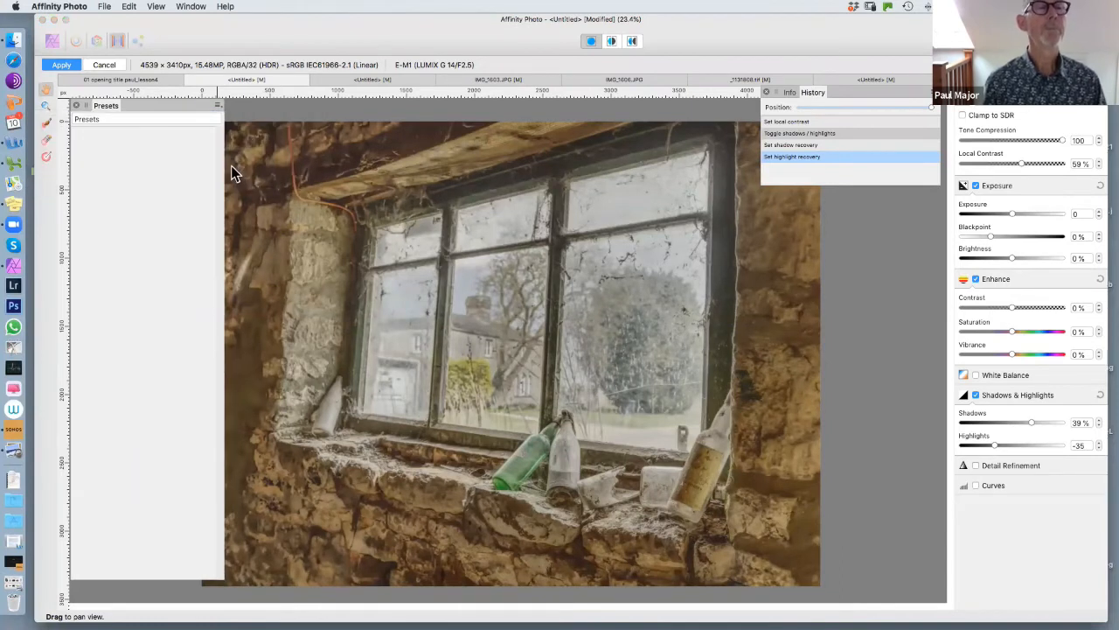
# Step: Save the current tone mapping settings in the Default category as a preset named Lesson 4
pyautogui.click(217, 106)
pyautogui.click(249, 118)
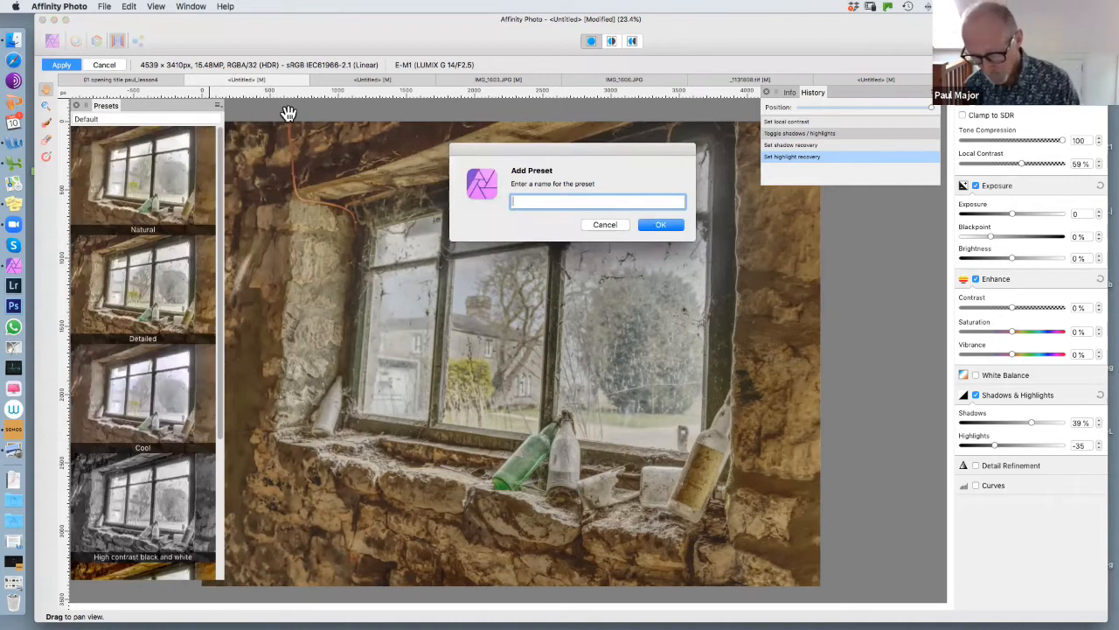
pyautogui.write('Lesson')
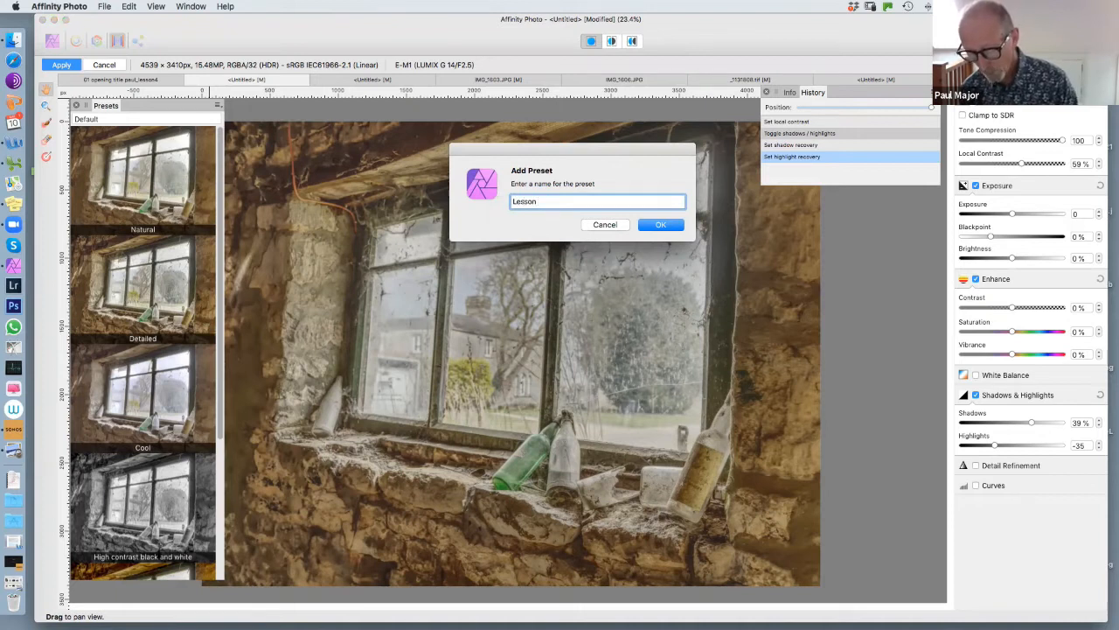
pyautogui.write('4')
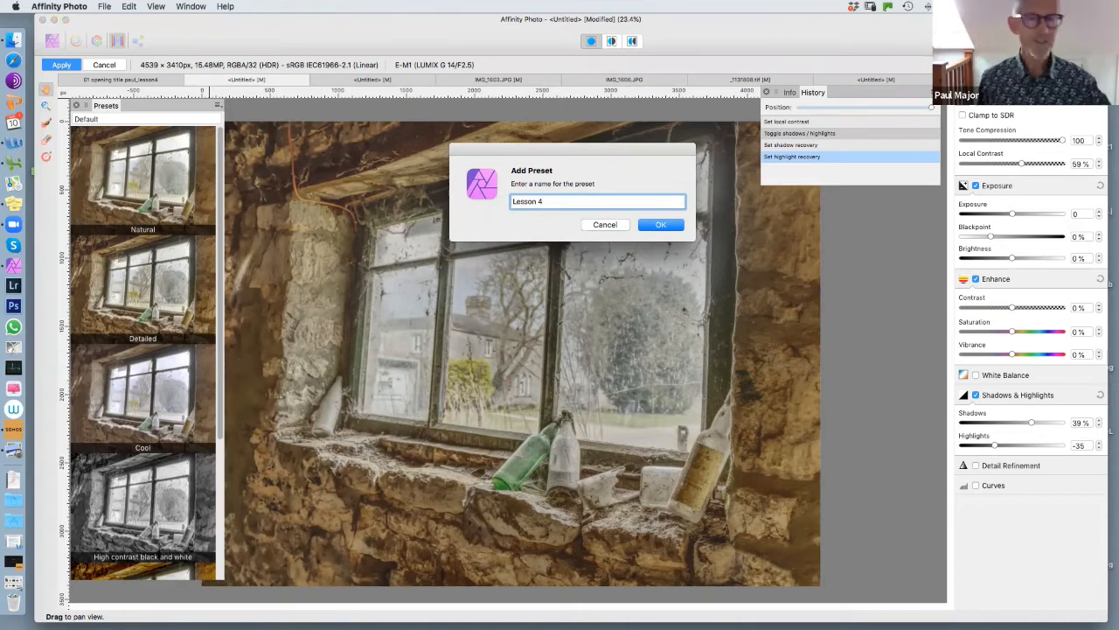
pyautogui.click(646, 225)
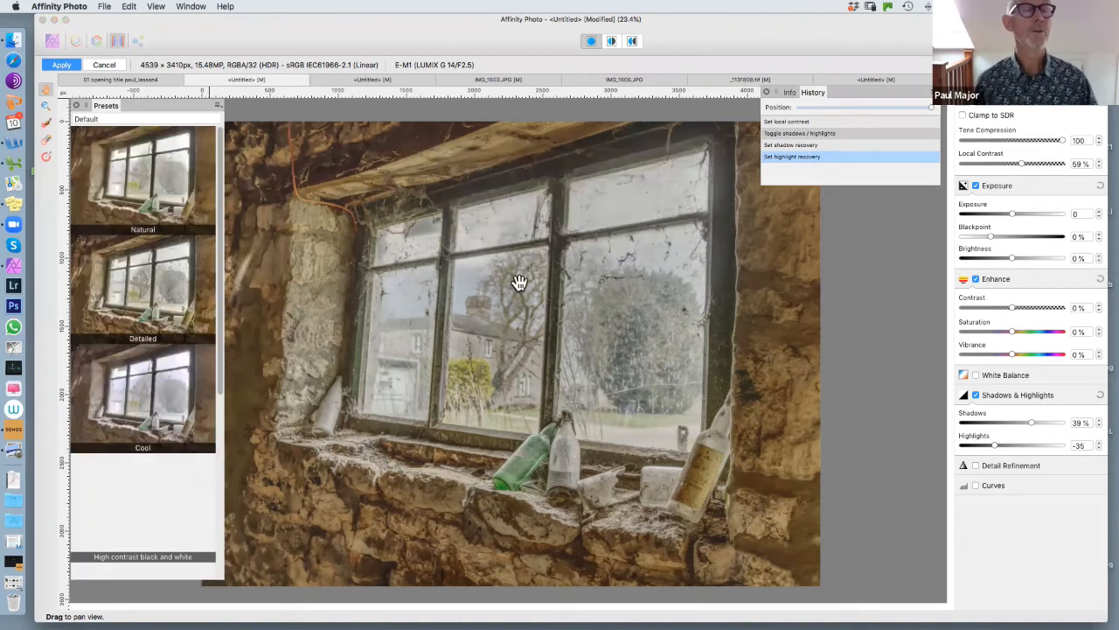
# Step: Check the list of preset categories and browse the Default category down to the Lesson 4 preset
pyautogui.click(138, 117)
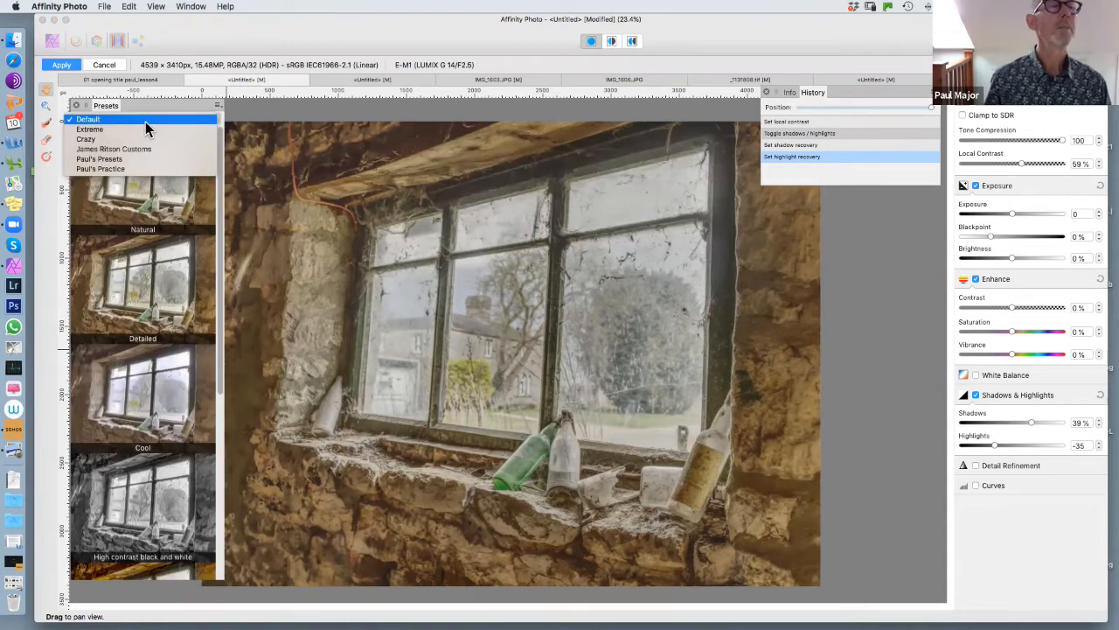
pyautogui.click(150, 119)
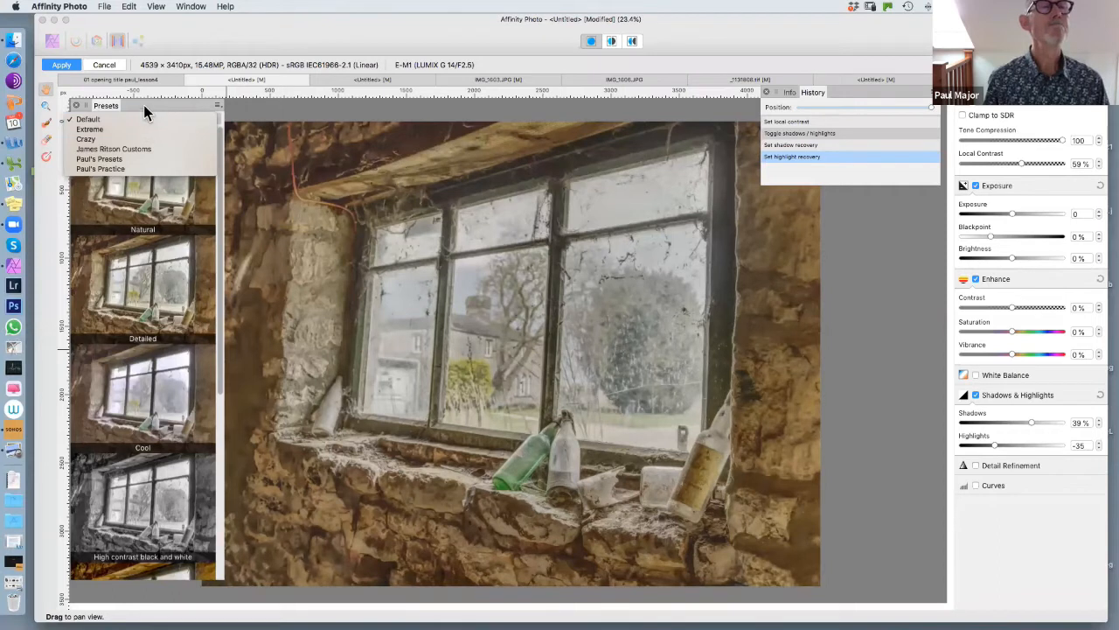
pyautogui.moveTo(219, 241); pyautogui.dragTo(210, 553)
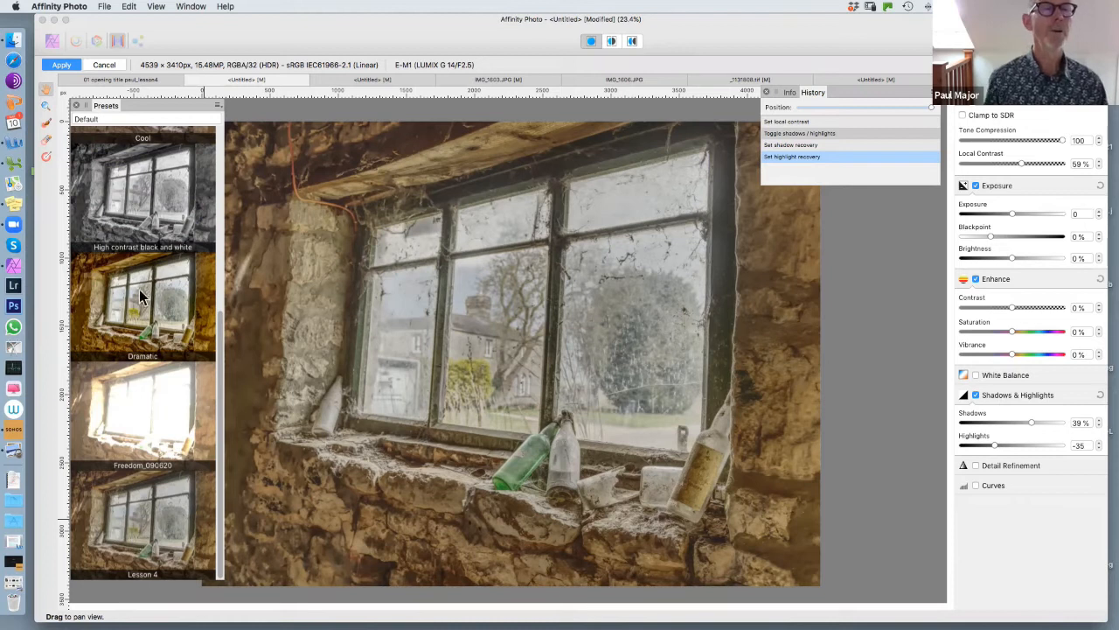
pyautogui.click(217, 105)
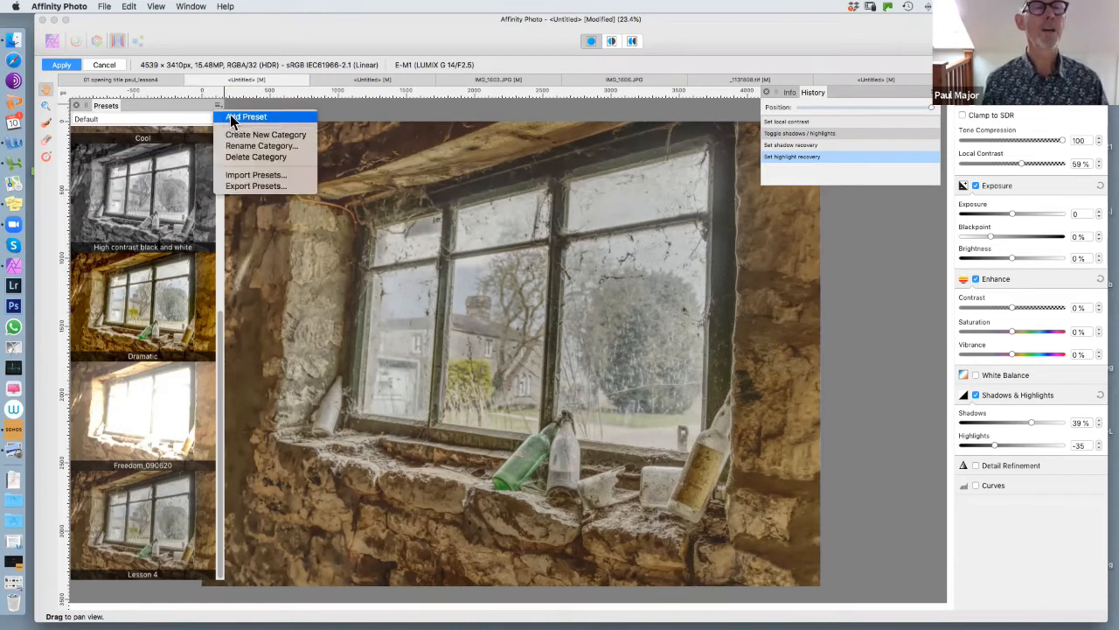
pyautogui.click(232, 117)
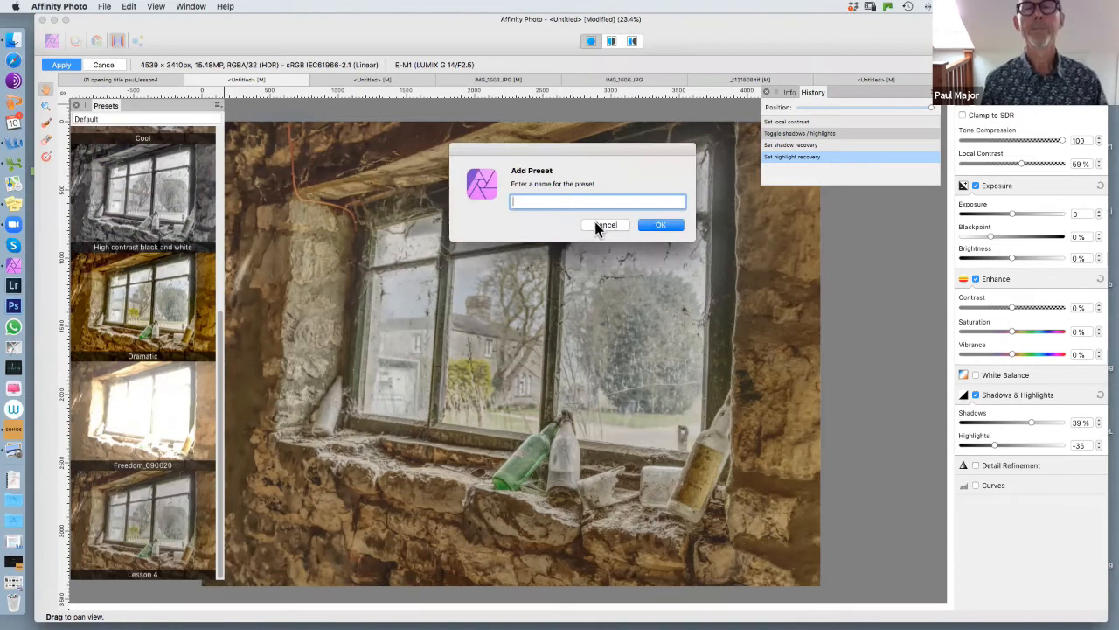
pyautogui.click(600, 225)
# Step: Create a new tone mapping preset category and rename the Default category as Lesson 4_1
pyautogui.click(217, 106)
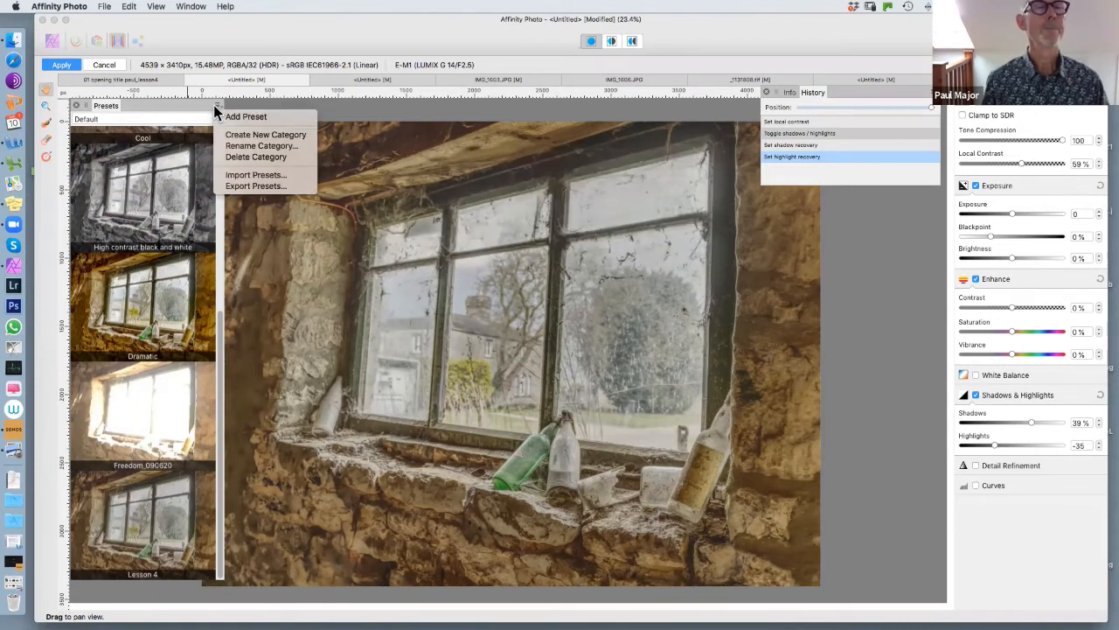
pyautogui.click(232, 136)
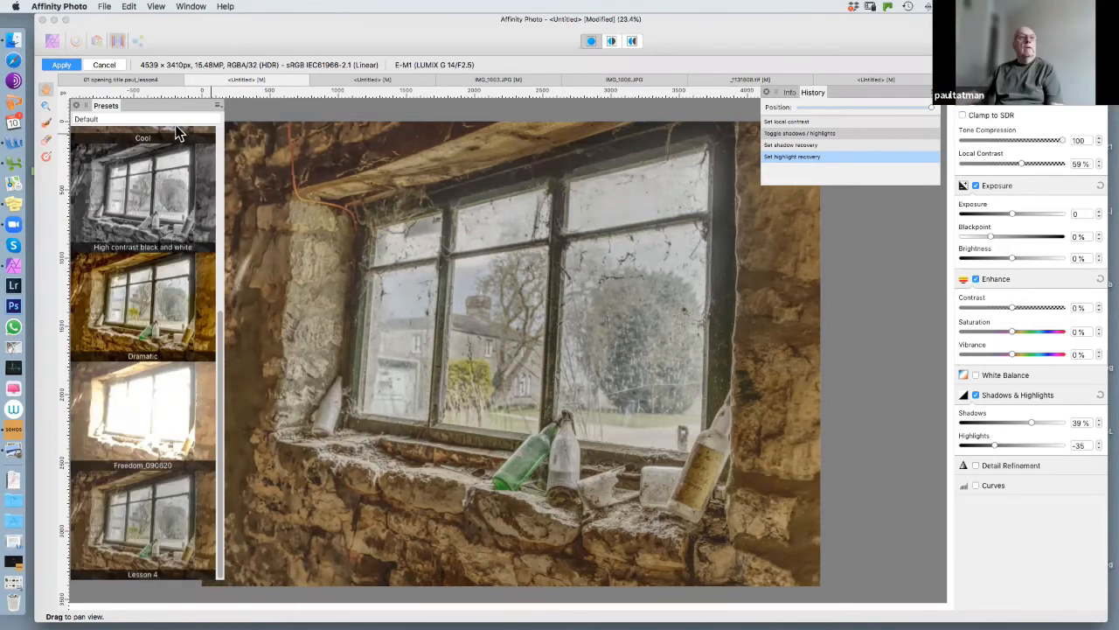
pyautogui.click(217, 105)
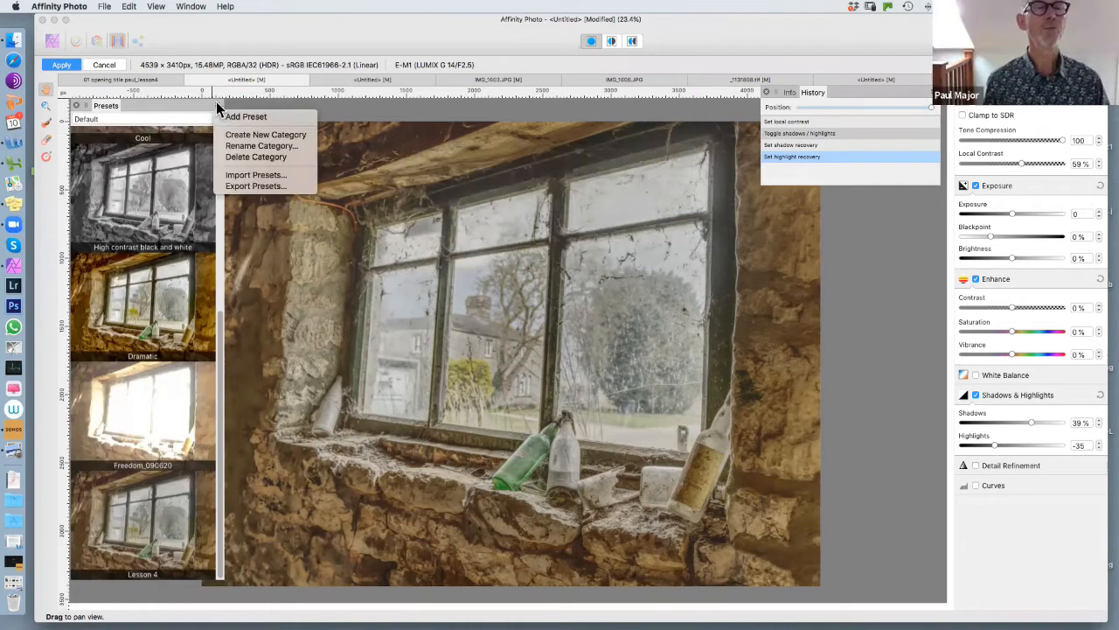
pyautogui.click(233, 149)
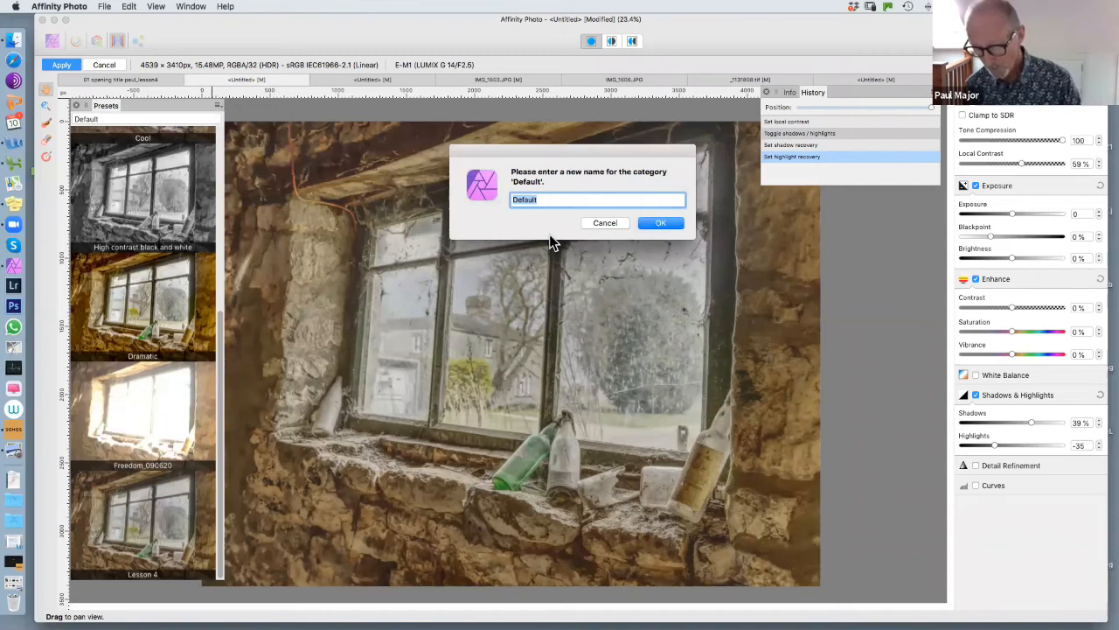
pyautogui.write('Lesson 4')
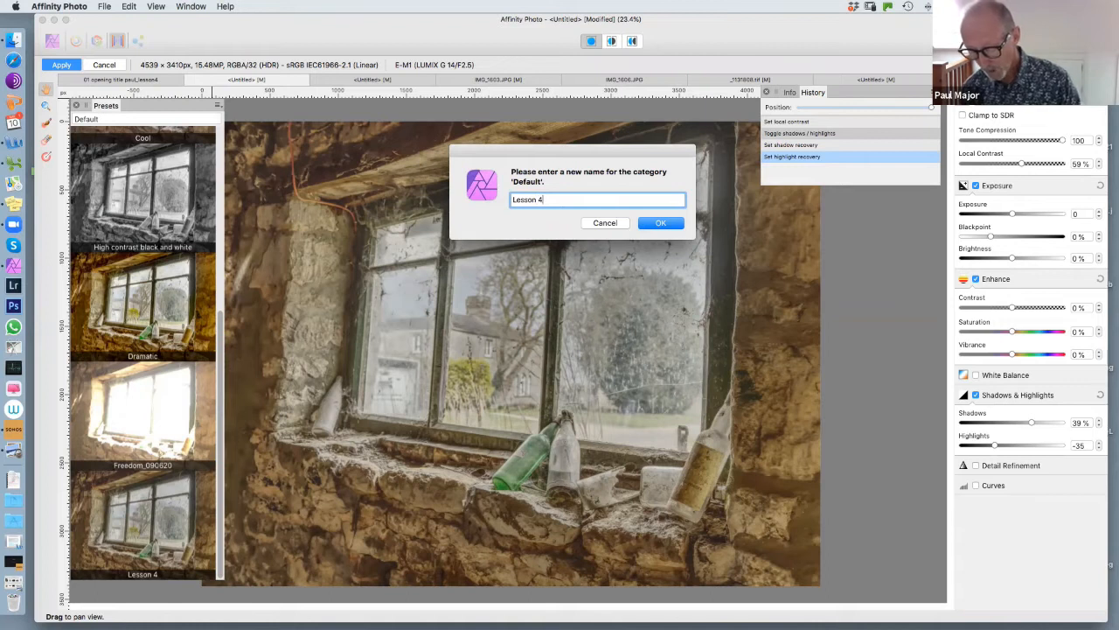
pyautogui.write('_1')
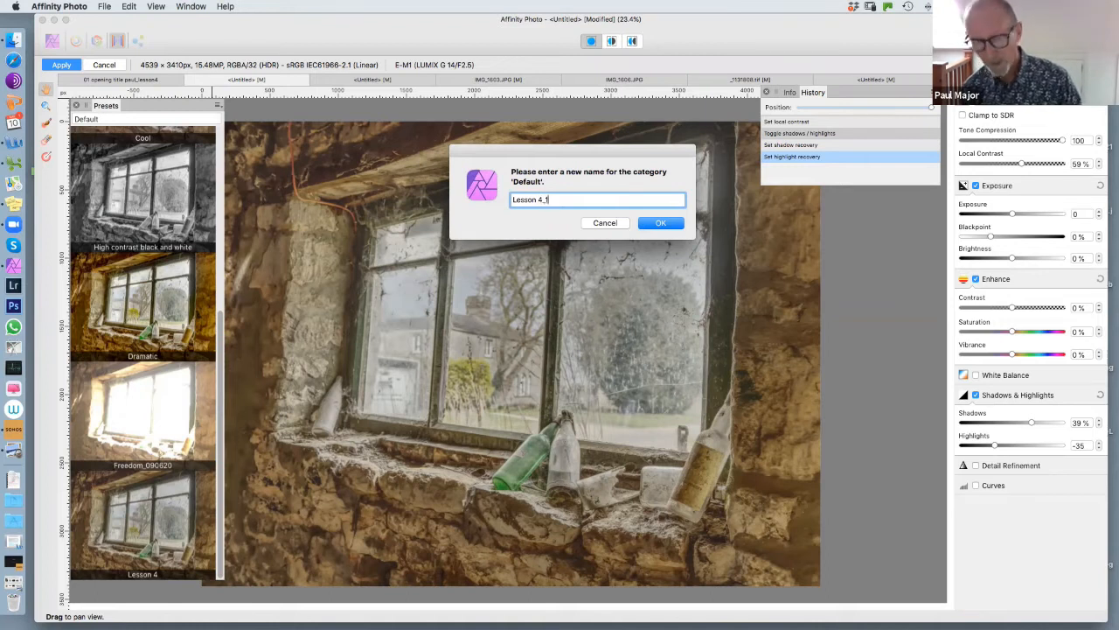
pyautogui.click(671, 222)
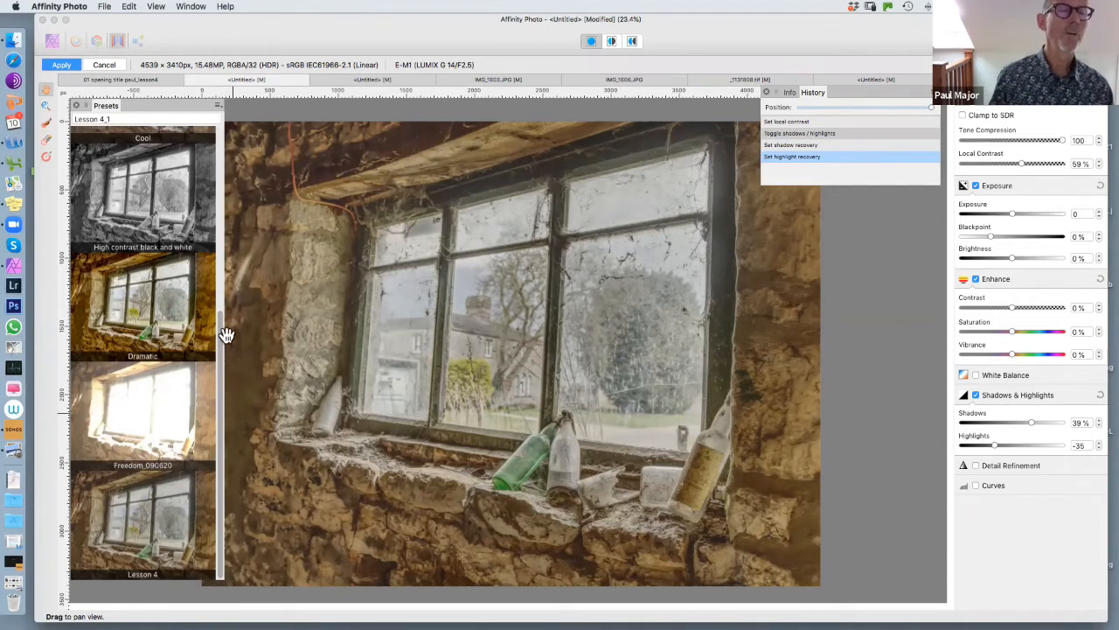
# Step: Check the preset categories and apply the Detailed preset from the Lesson 4_1 category to the window image
pyautogui.moveTo(219, 329); pyautogui.dragTo(227, 134)
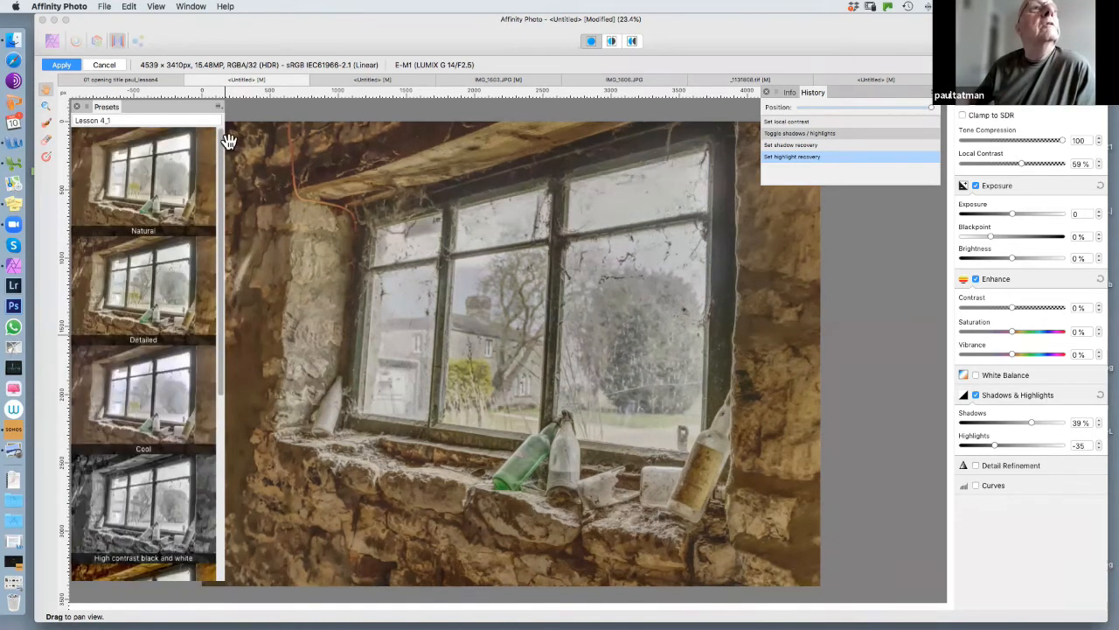
pyautogui.click(129, 120)
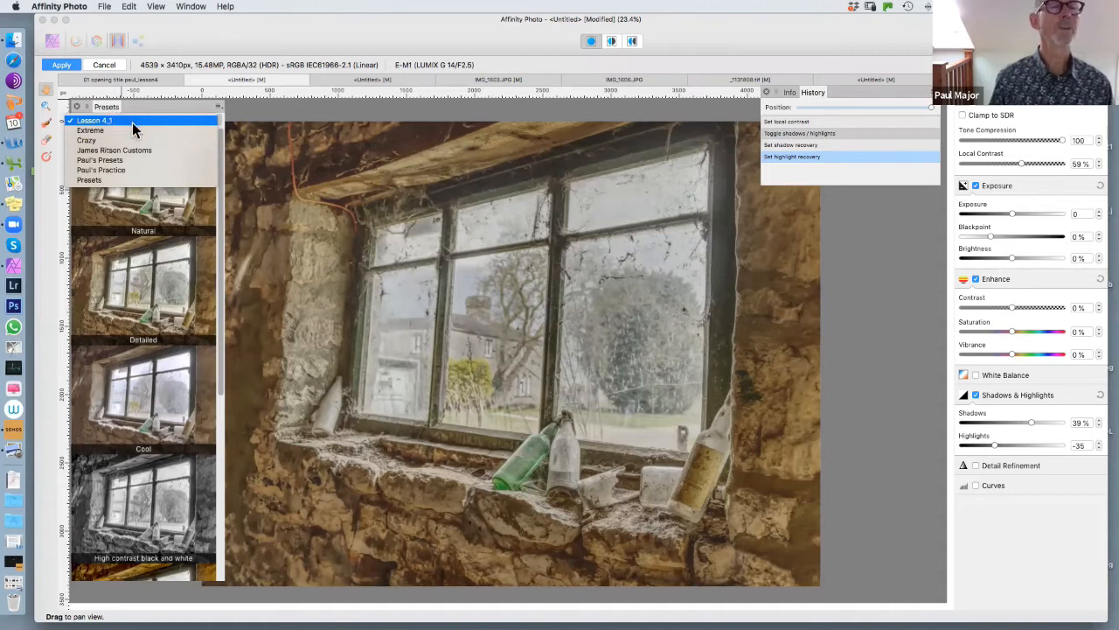
pyautogui.click(162, 119)
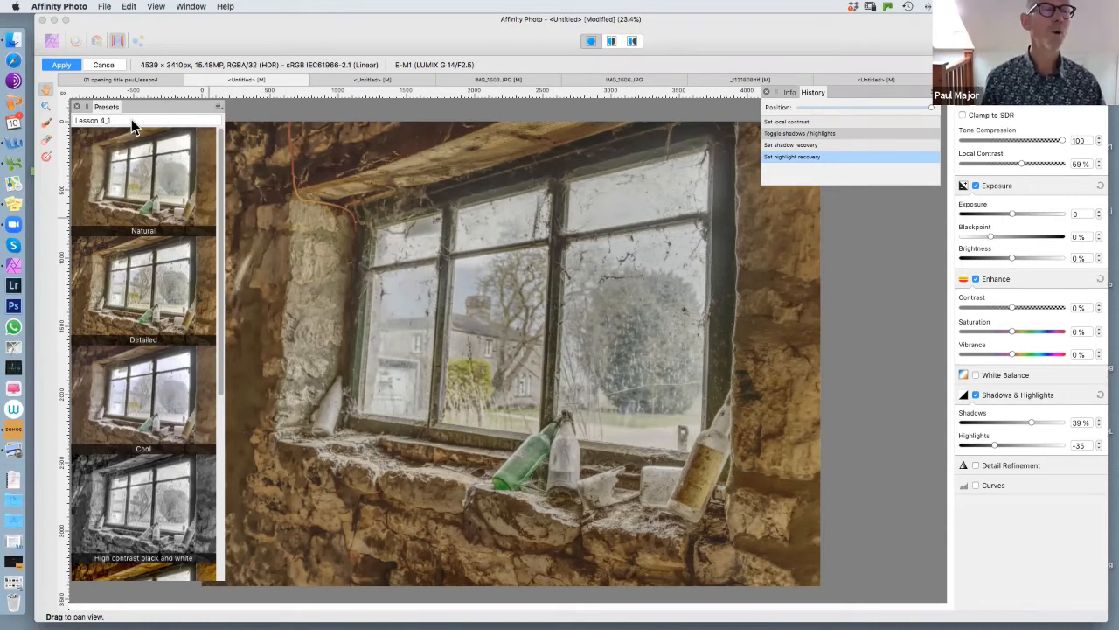
pyautogui.click(136, 289)
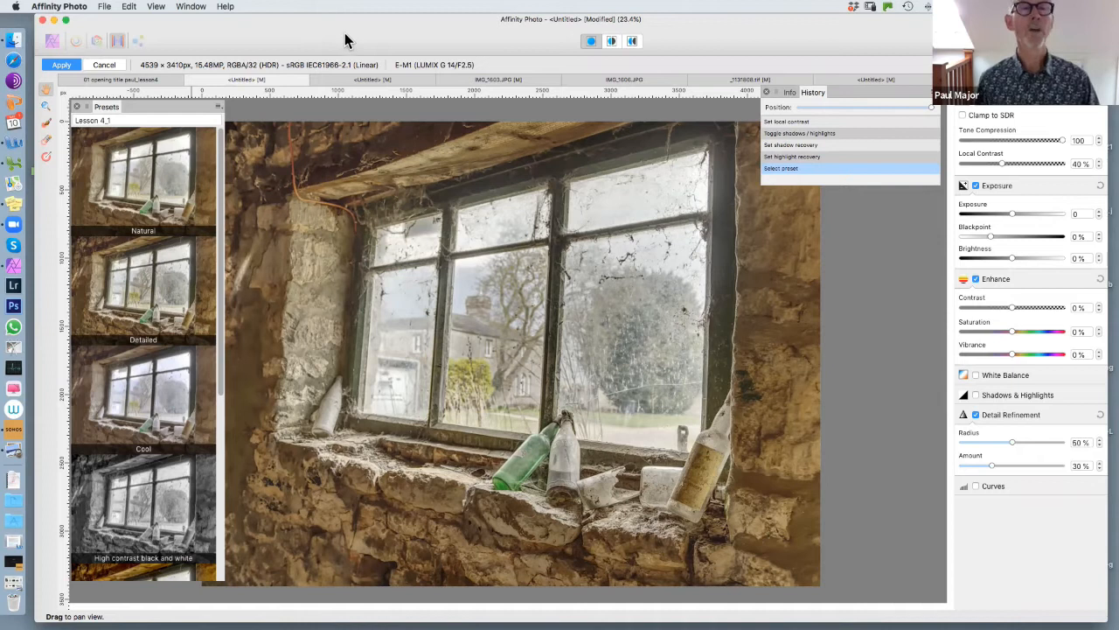
# Step: Try a new HDR merge of images _1350240.jpg to _1350246.jpg from the HDR - Beach folder, with tone mapping turned off
pyautogui.click(162, 80)
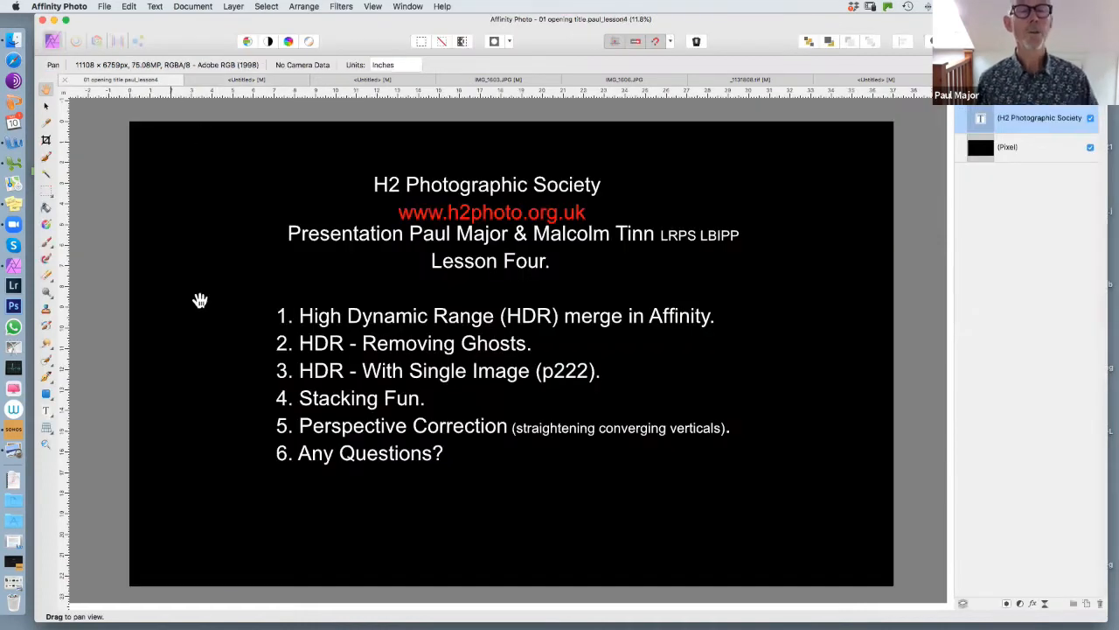
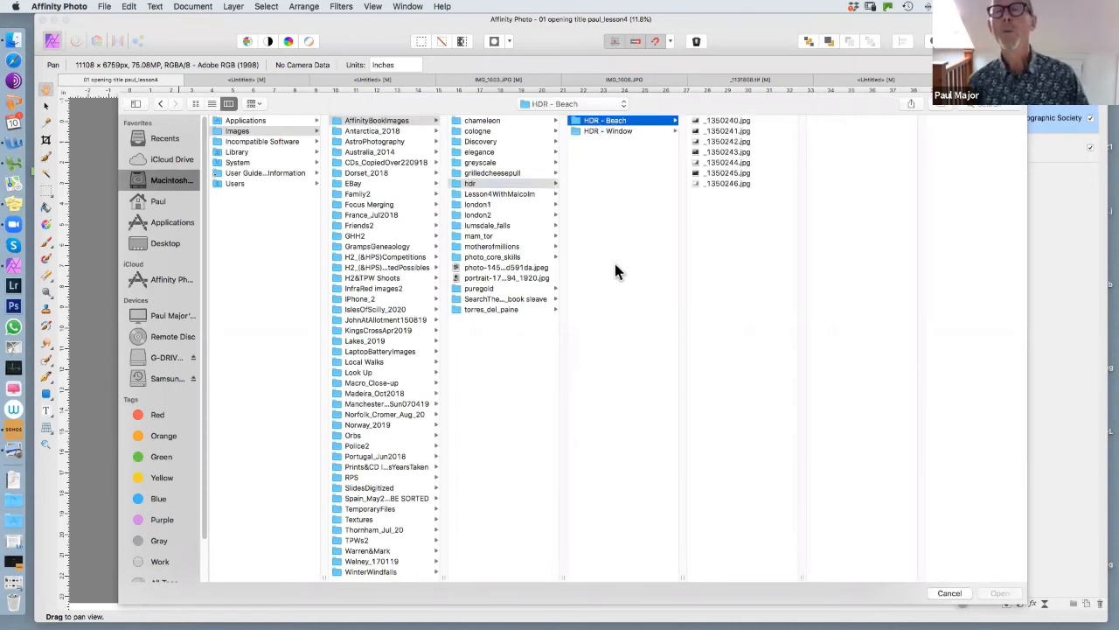
pyautogui.click(723, 121)
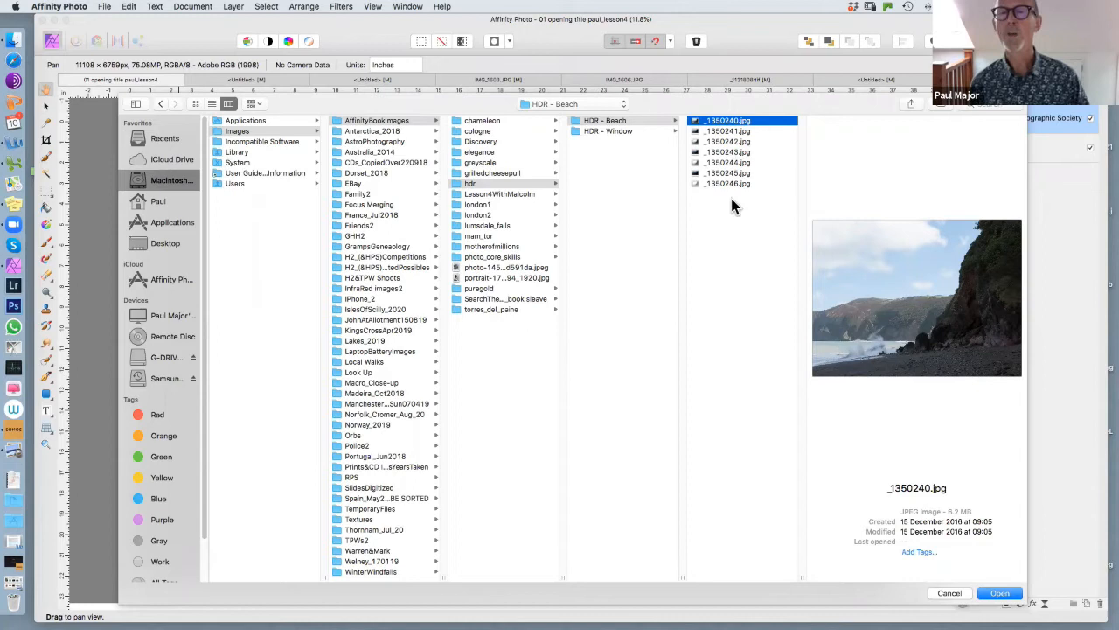
pyautogui.click(712, 182)
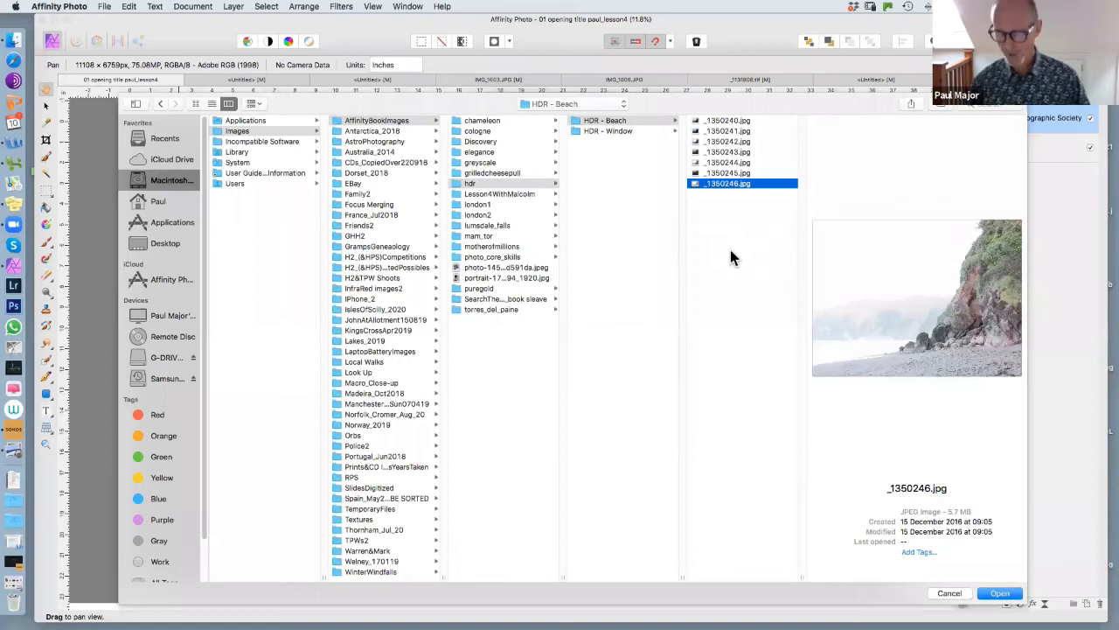
pyautogui.press('super+a')
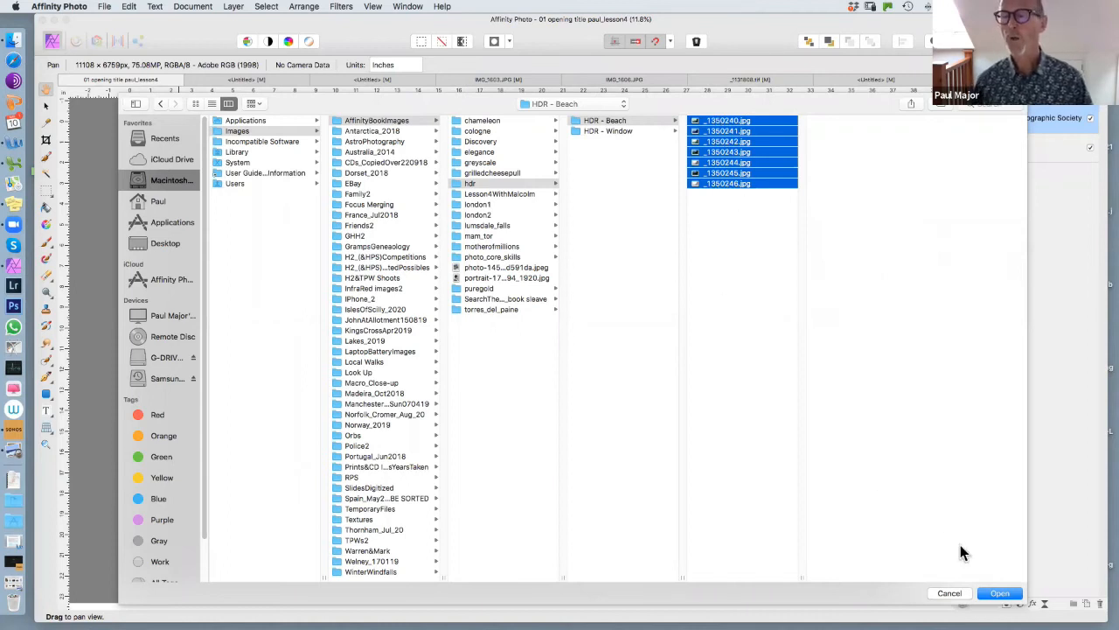
pyautogui.click(999, 593)
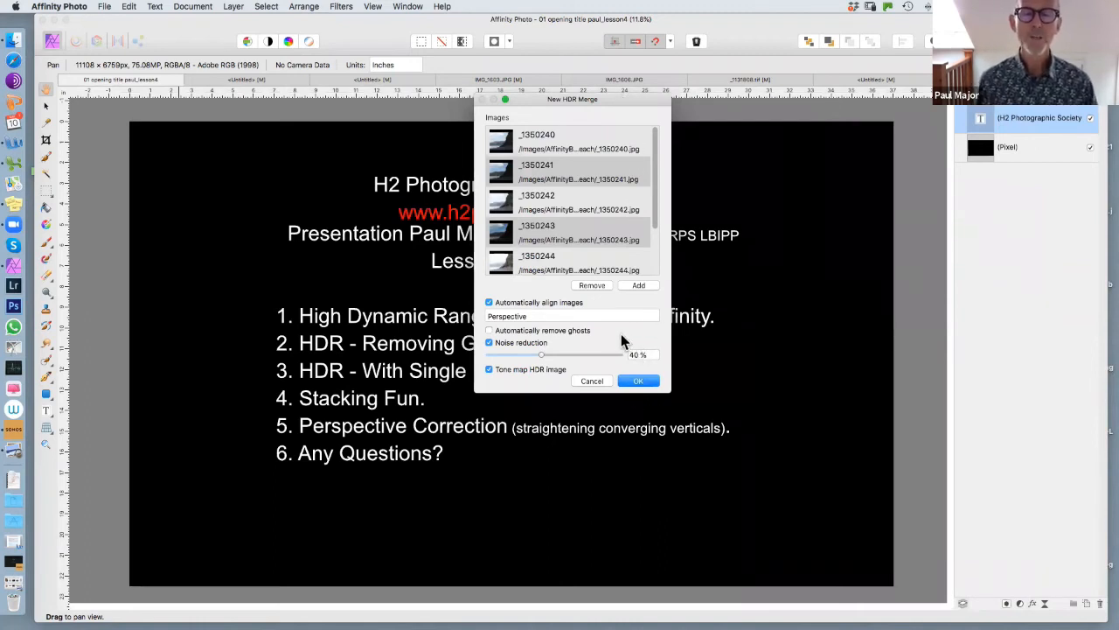
pyautogui.click(489, 369)
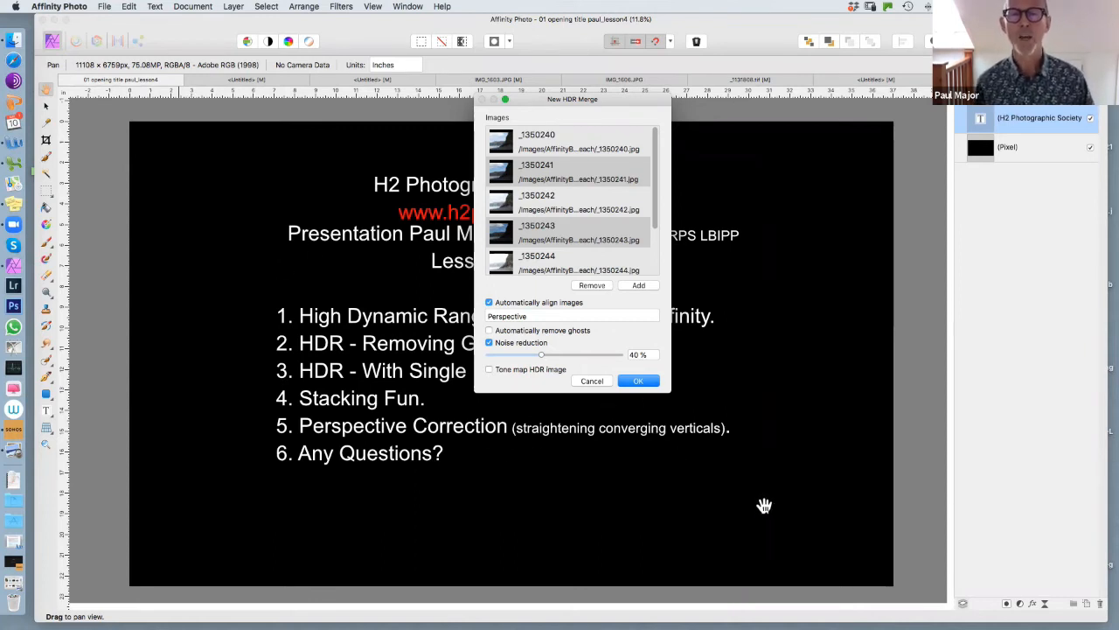
pyautogui.click(584, 381)
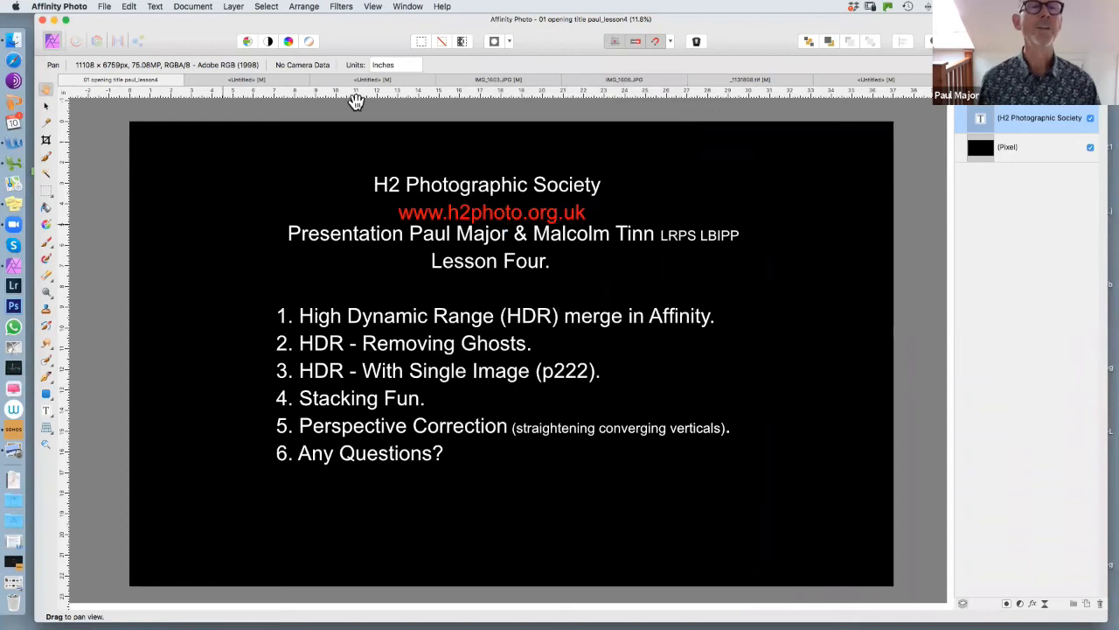
# Step: Switch to the merged beach HDR image and select _1350241.jpg as the clone source
pyautogui.click(344, 79)
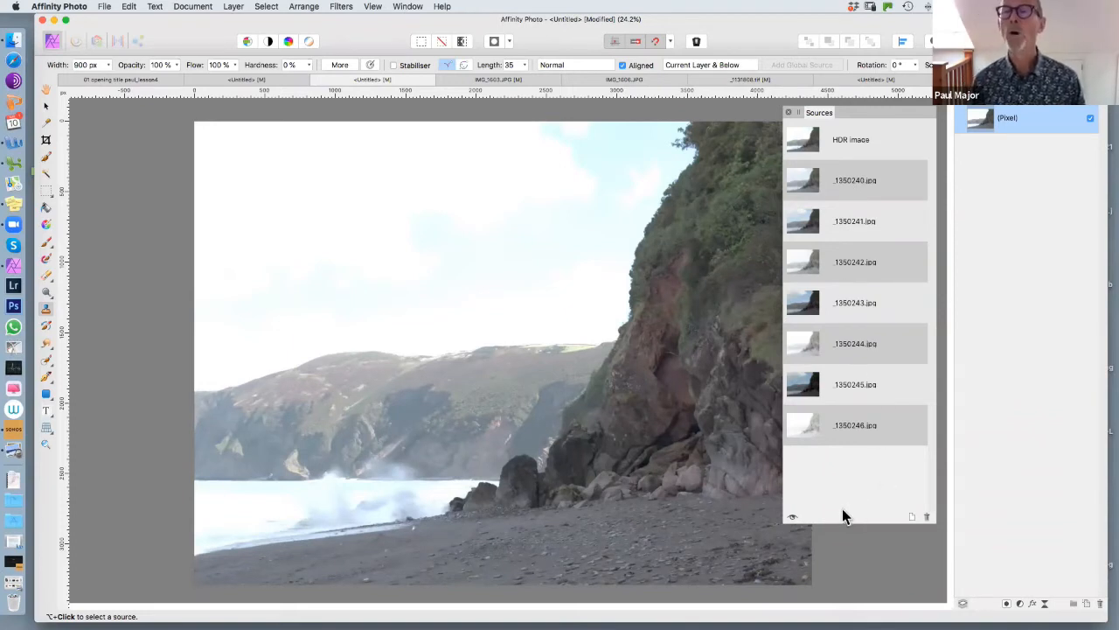
pyautogui.click(793, 516)
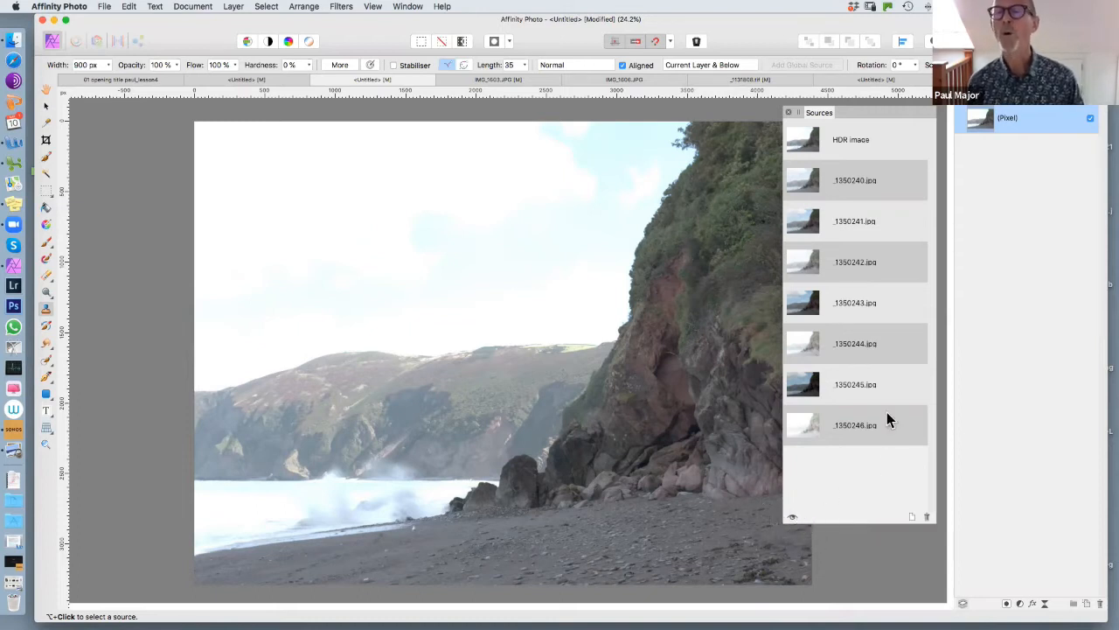
pyautogui.click(855, 217)
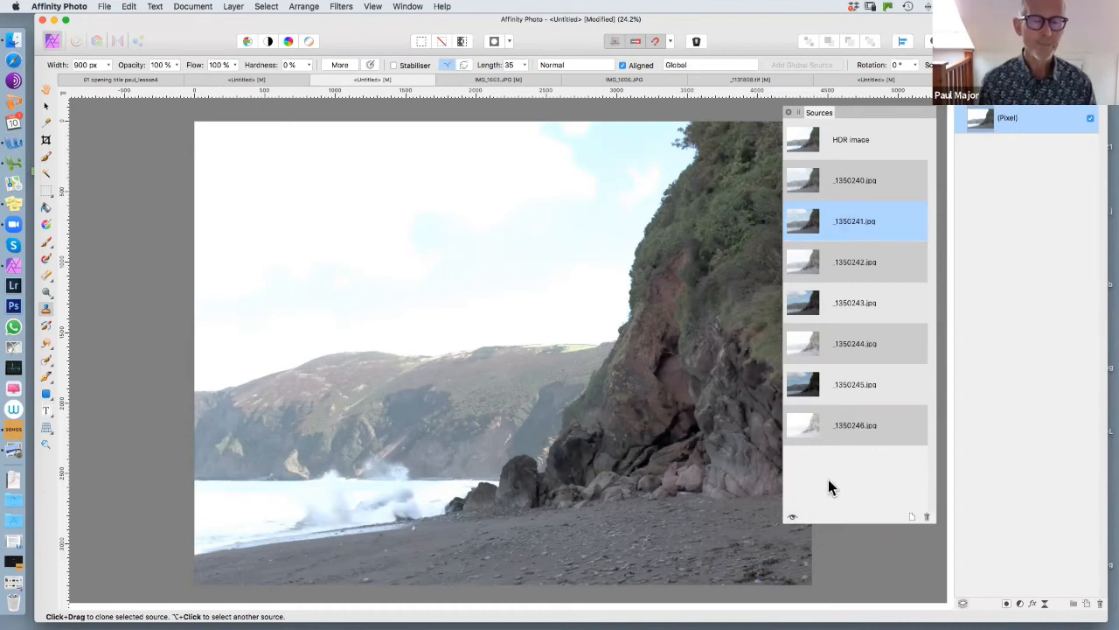
# Step: Select _1350242.jpg as the clone source, preview it, and clone its breaking wave over the surf in the beach image
pyautogui.click(852, 263)
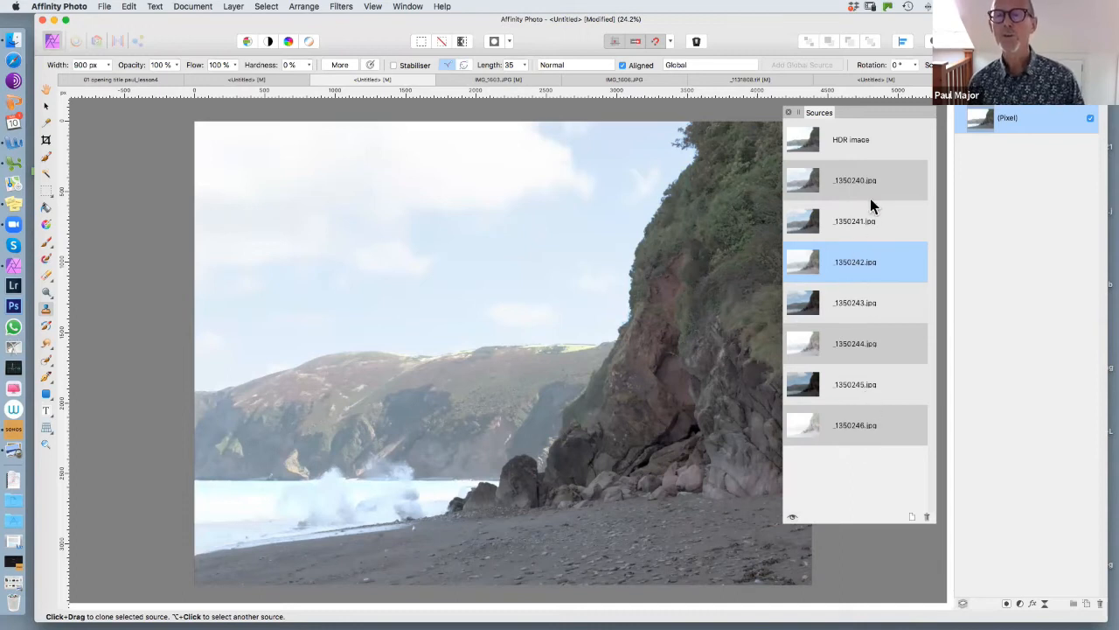
pyautogui.click(793, 517)
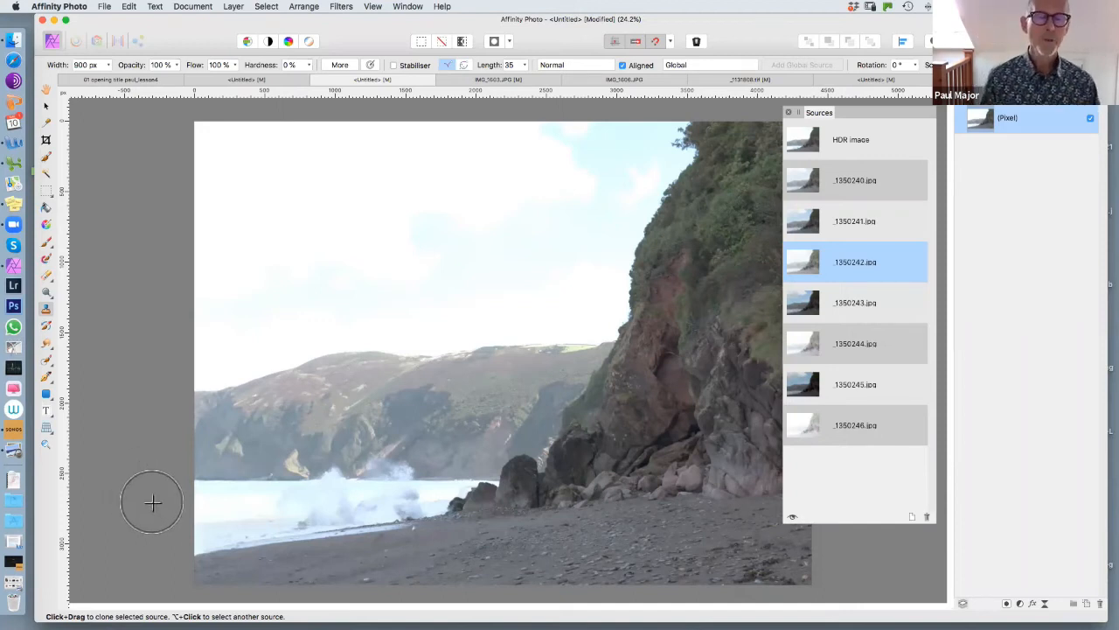
pyautogui.moveTo(267, 500)
pyautogui.mouseDown()
pyautogui.moveTo(327, 508)
pyautogui.moveTo(369, 496)
pyautogui.moveTo(295, 495)
pyautogui.moveTo(386, 473)
pyautogui.moveTo(381, 528)
pyautogui.mouseUp()
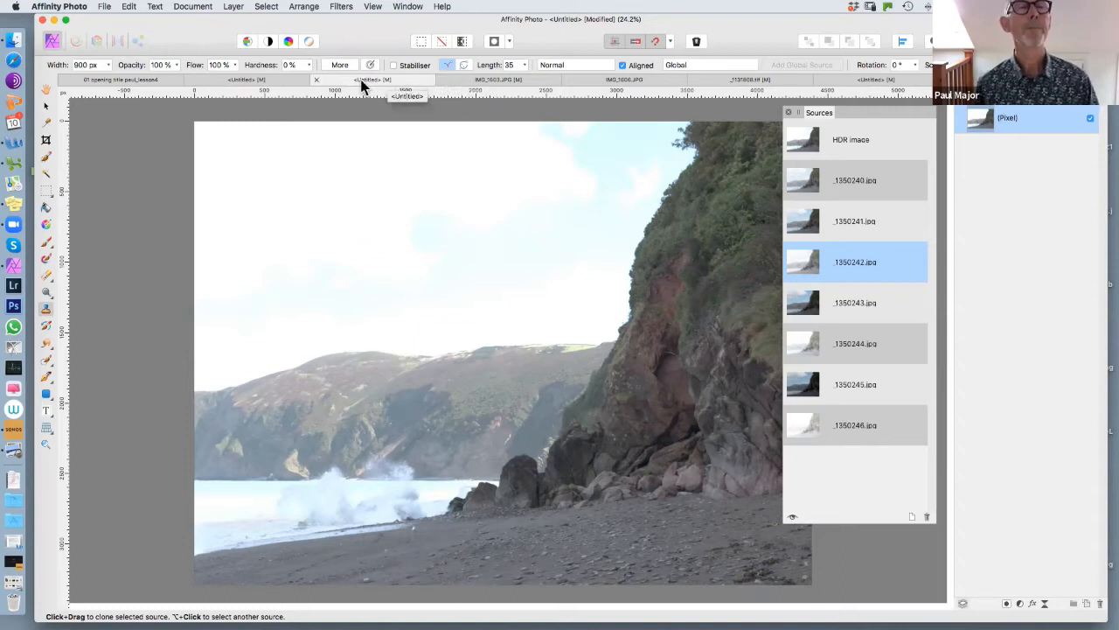
# Step: Return to the merged beach HDR image and open it in the Tone Mapping Persona
pyautogui.click(469, 78)
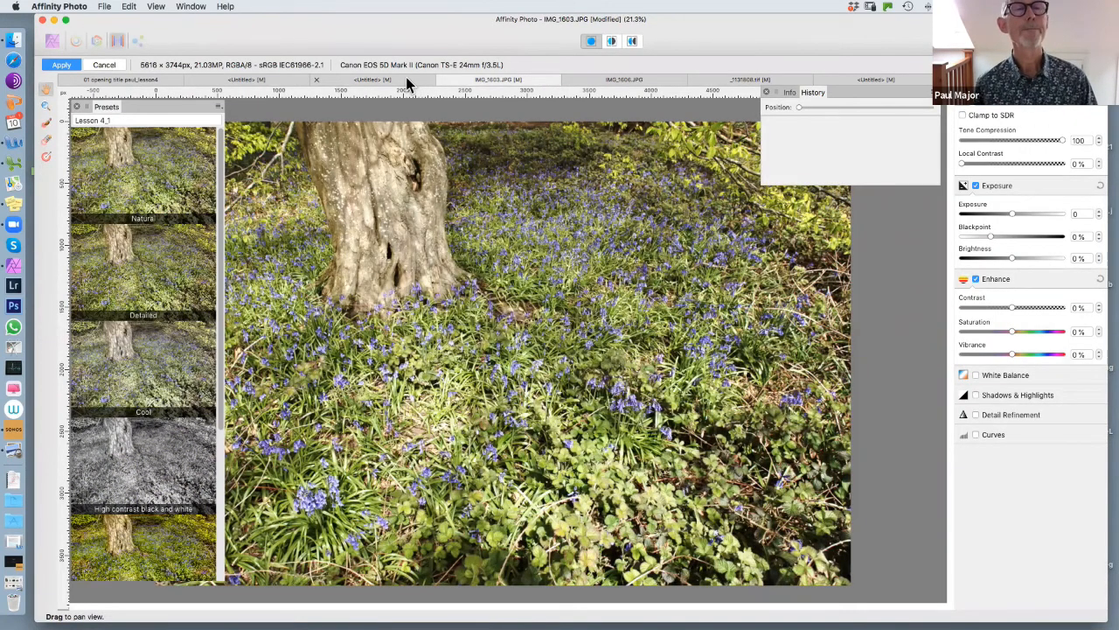
pyautogui.click(398, 81)
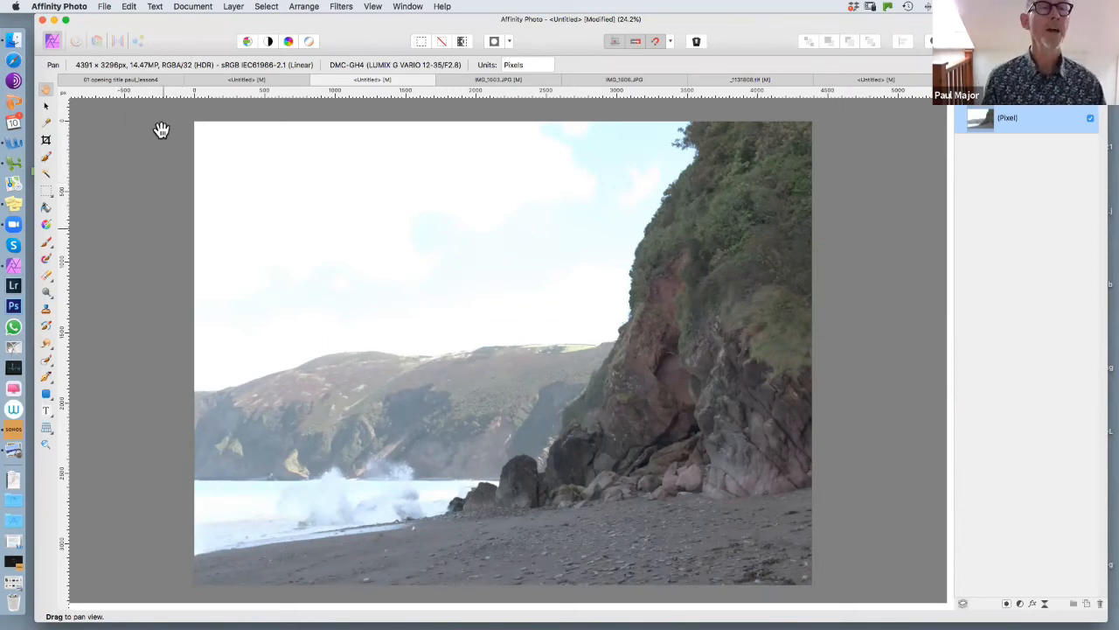
pyautogui.click(212, 81)
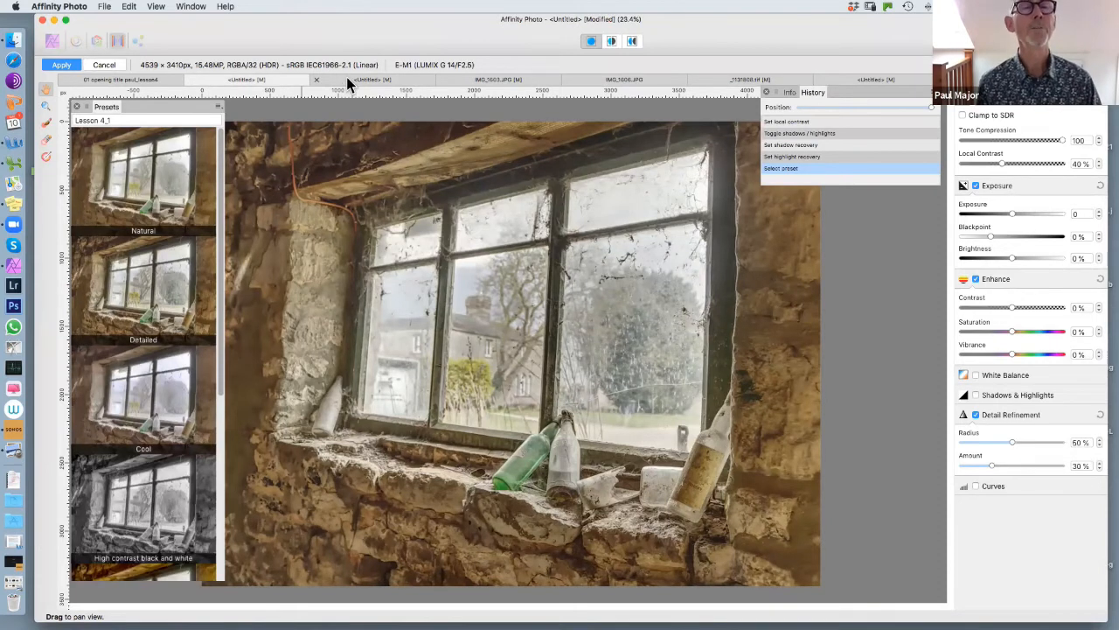
pyautogui.click(355, 79)
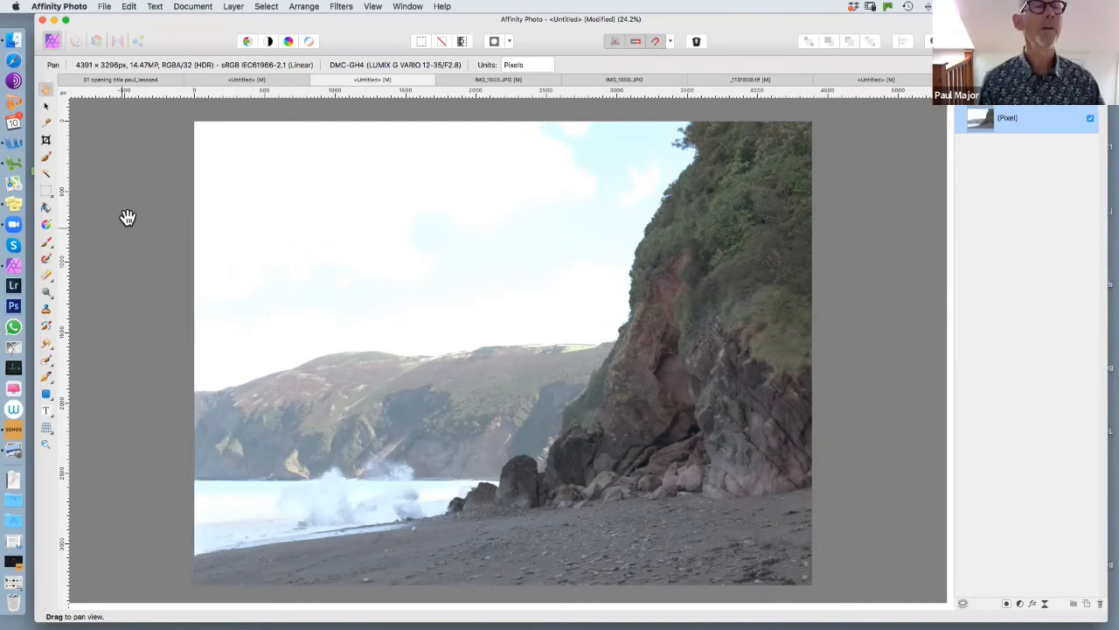
pyautogui.click(118, 40)
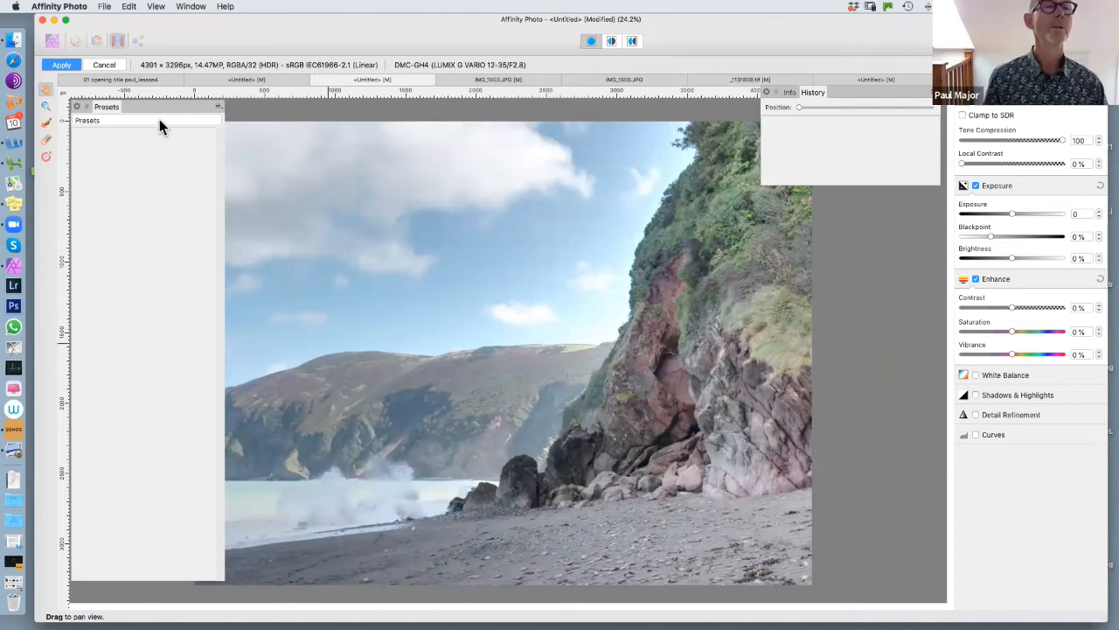
# Step: Move the Presets panel closer to the tools and switch to the lesson four opening title document
pyautogui.moveTo(150, 106); pyautogui.dragTo(140, 106)
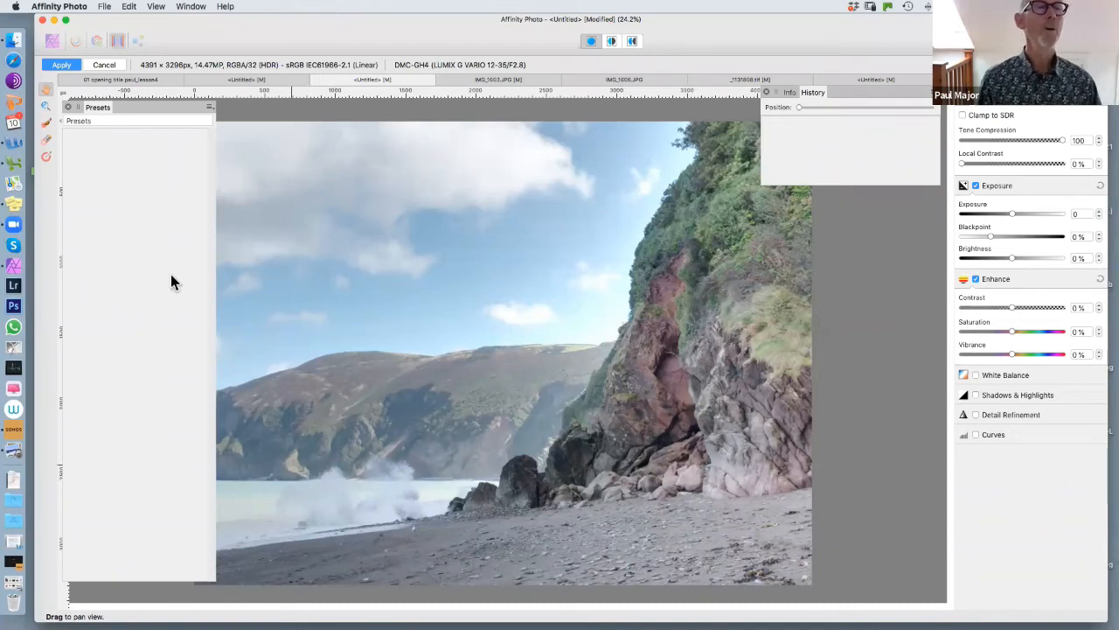
pyautogui.click(155, 81)
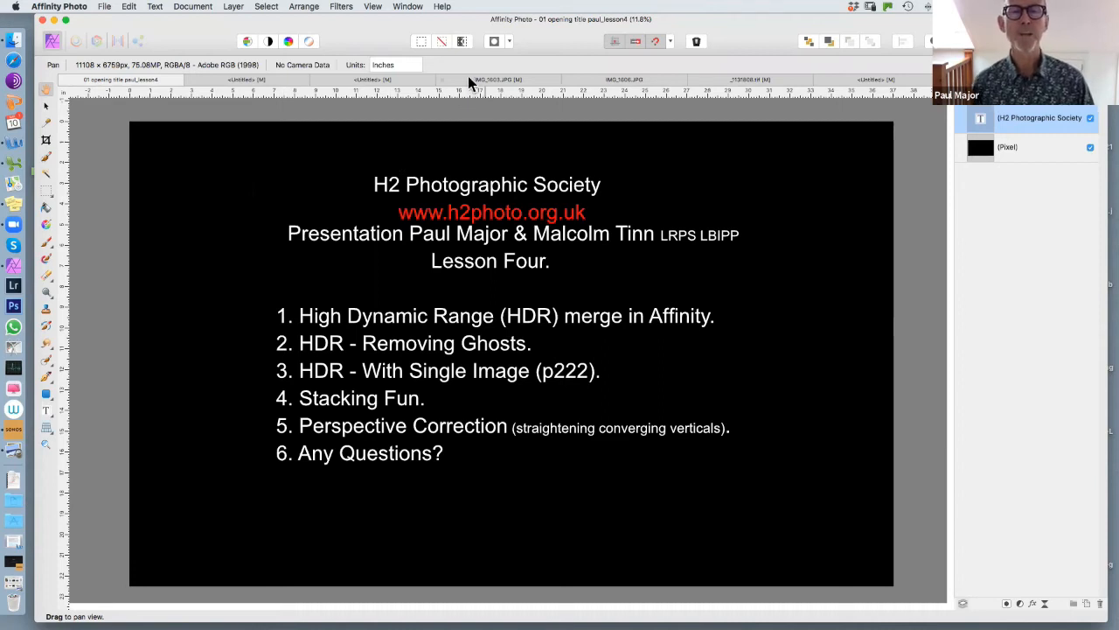
# Step: Compare bluebell images IMG_1603.JPG and IMG_1606.JPG, and display the Lesson 4_1 tone mapping presets for IMG_1603.JPG
pyautogui.click(499, 83)
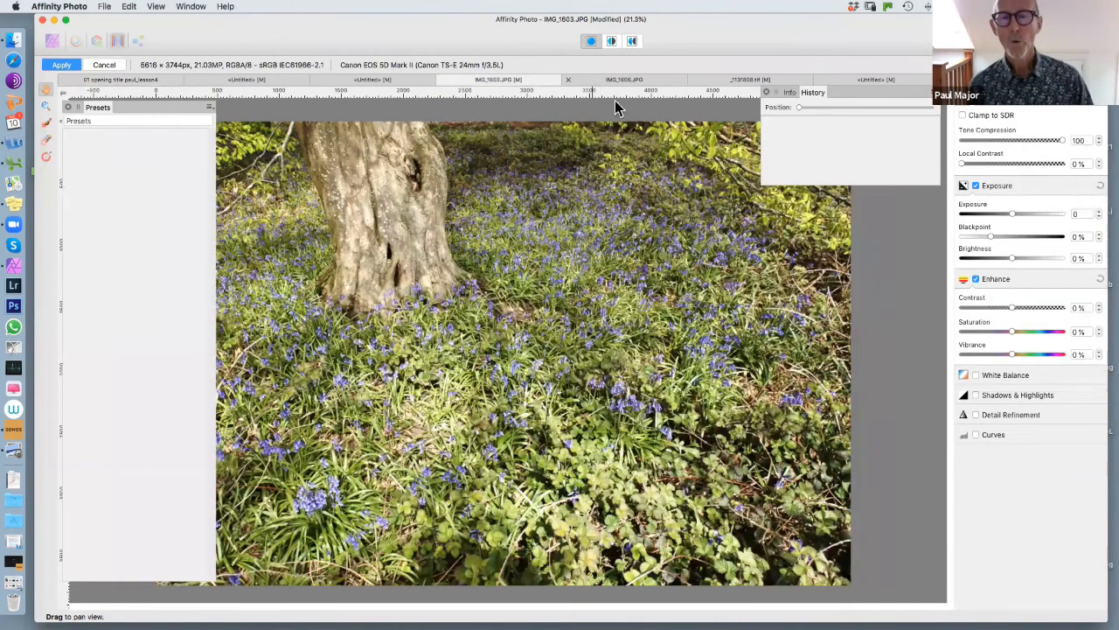
pyautogui.click(624, 80)
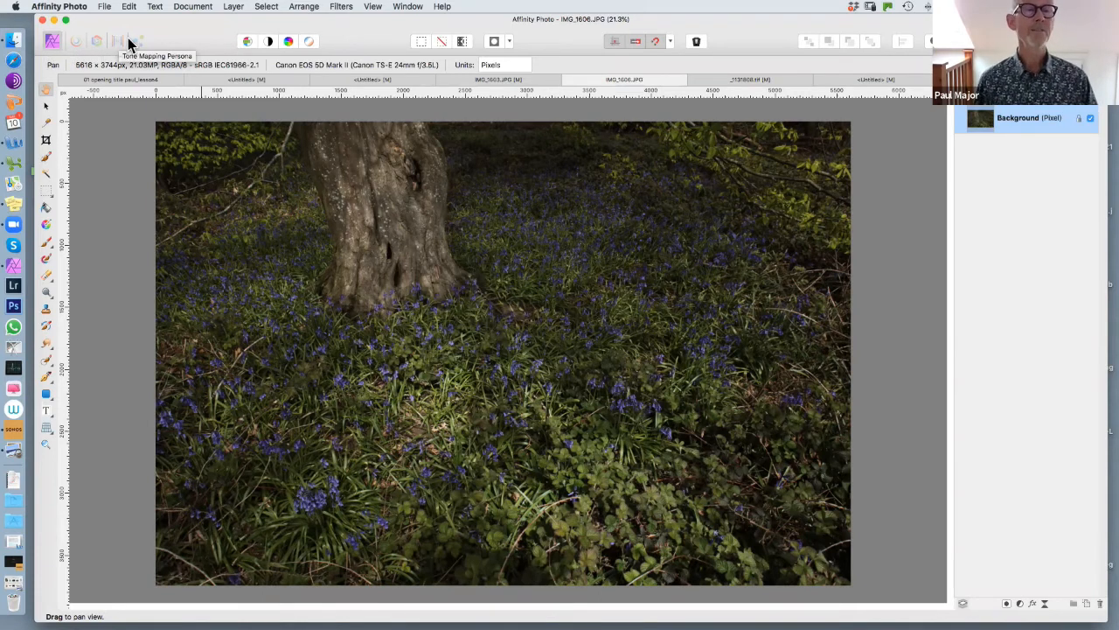
pyautogui.click(537, 91)
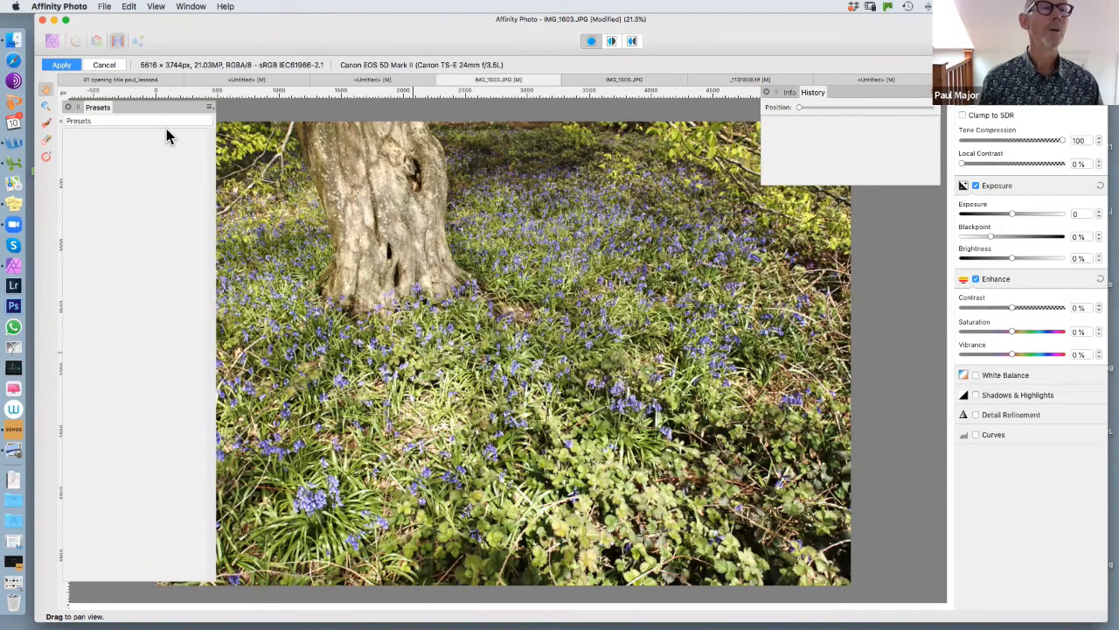
pyautogui.click(127, 121)
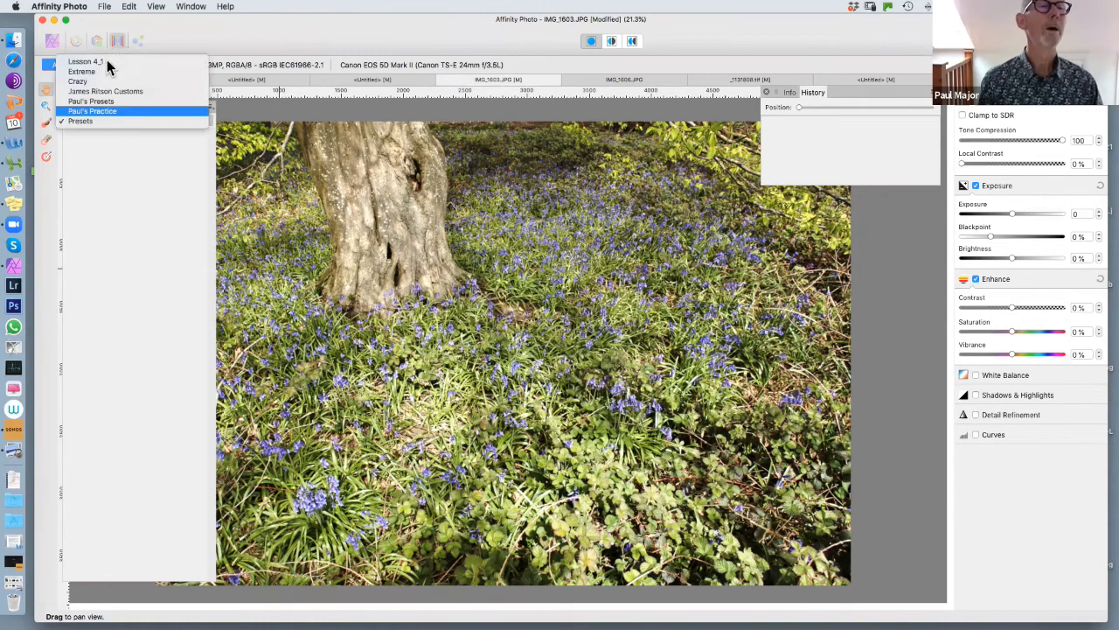
pyautogui.click(119, 61)
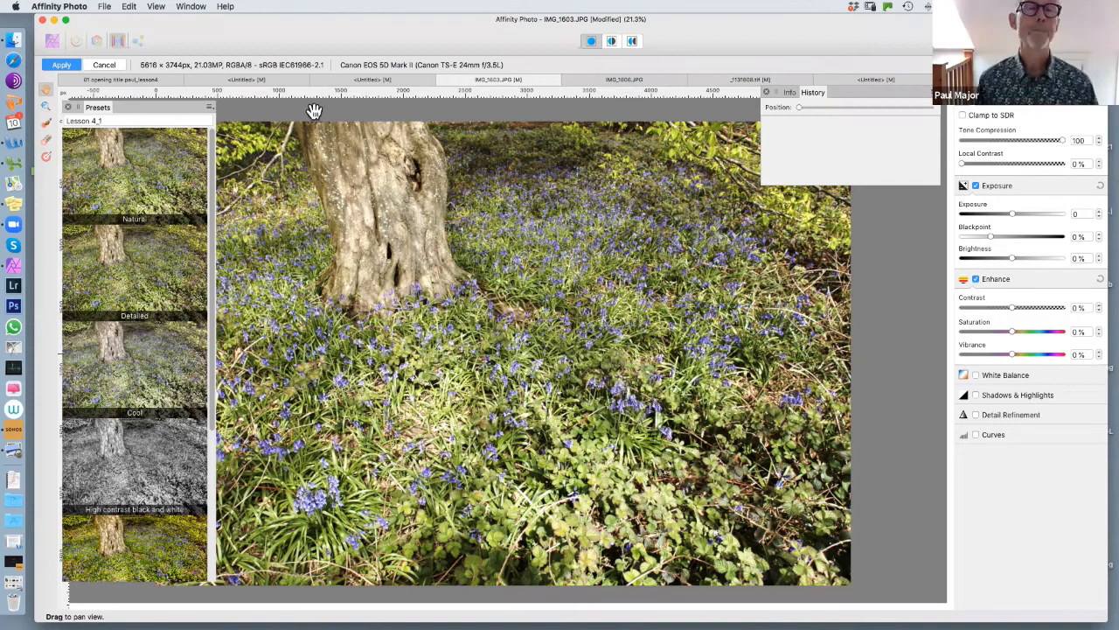
# Step: Review the lesson outline, view the night palace image _1131808.tif, and return to the outline
pyautogui.click(167, 78)
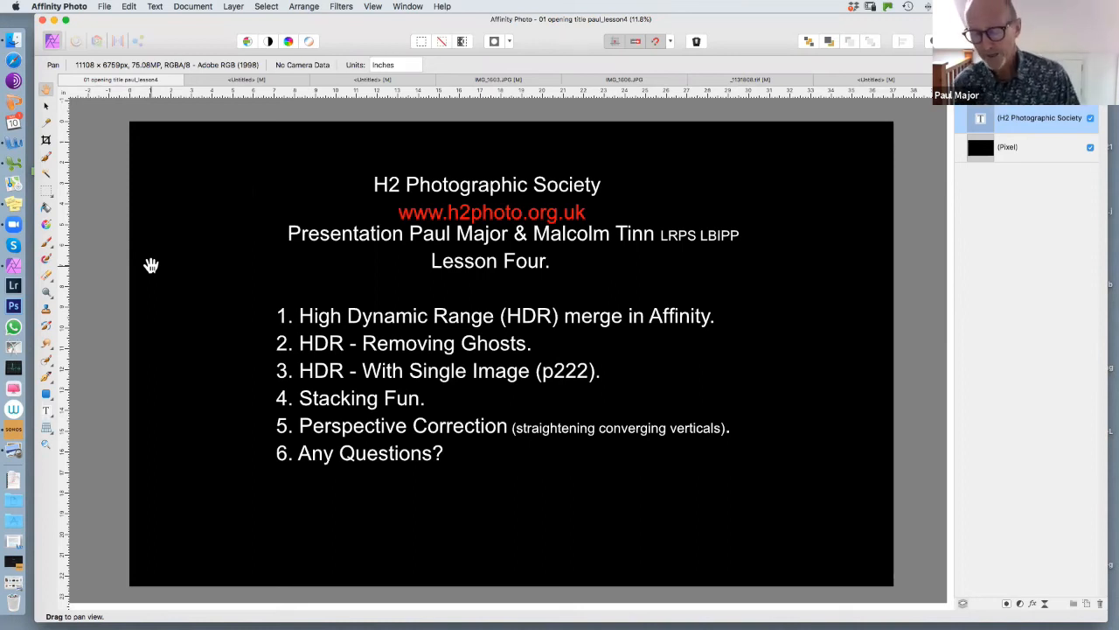
pyautogui.click(785, 81)
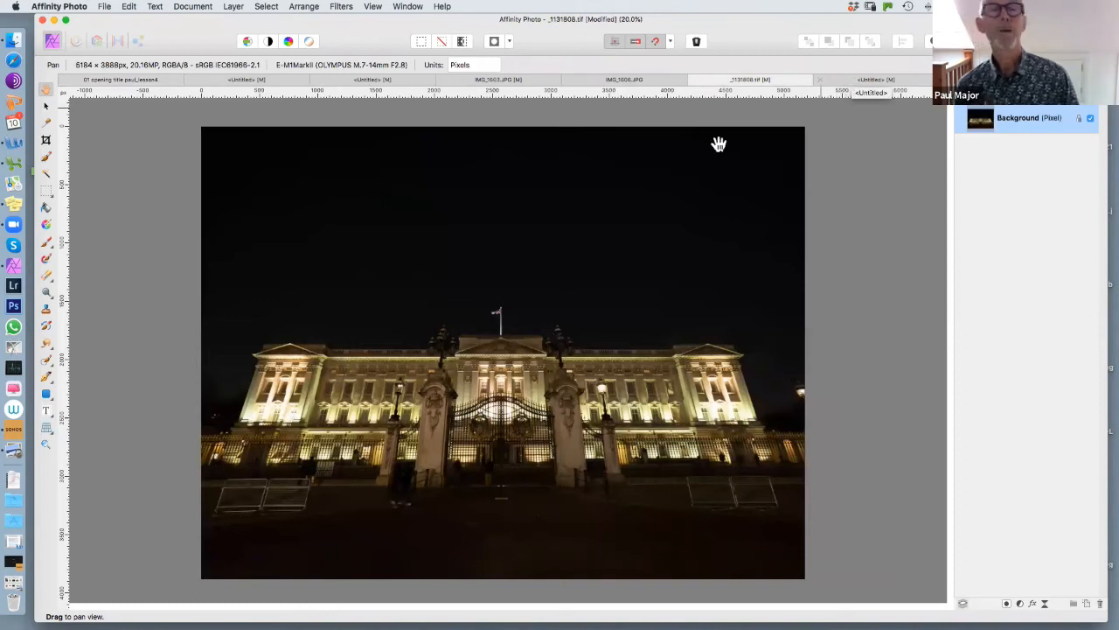
pyautogui.click(167, 78)
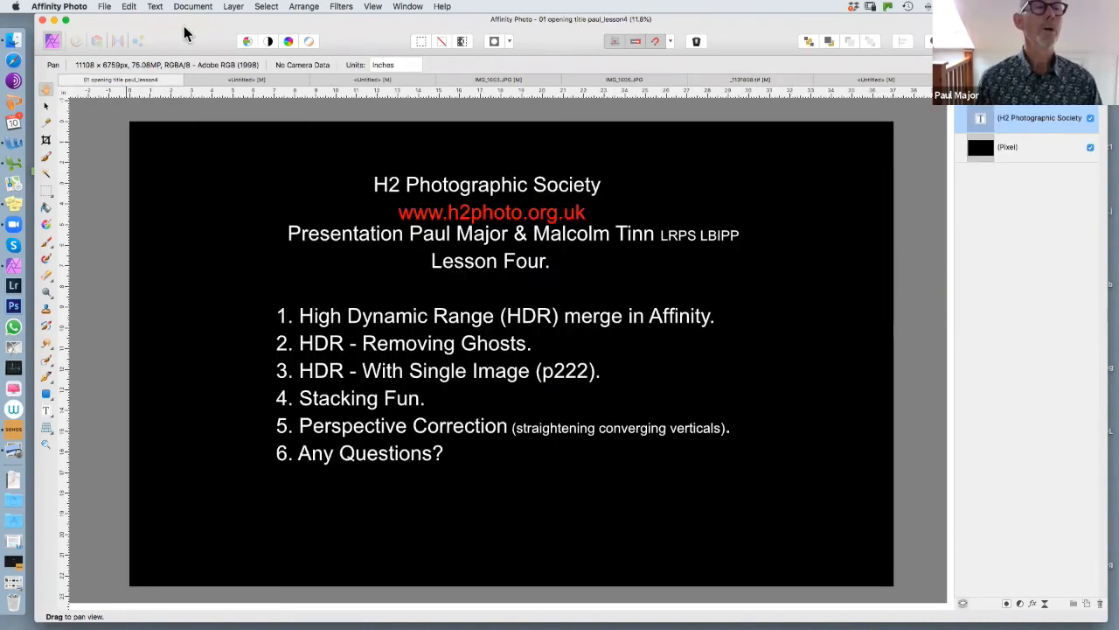
# Step: Start a new stack, browse to Images > AffinityBookImages > london1 > Stacking, and select _1131538.jpg and _1131539.jpg
pyautogui.click(104, 7)
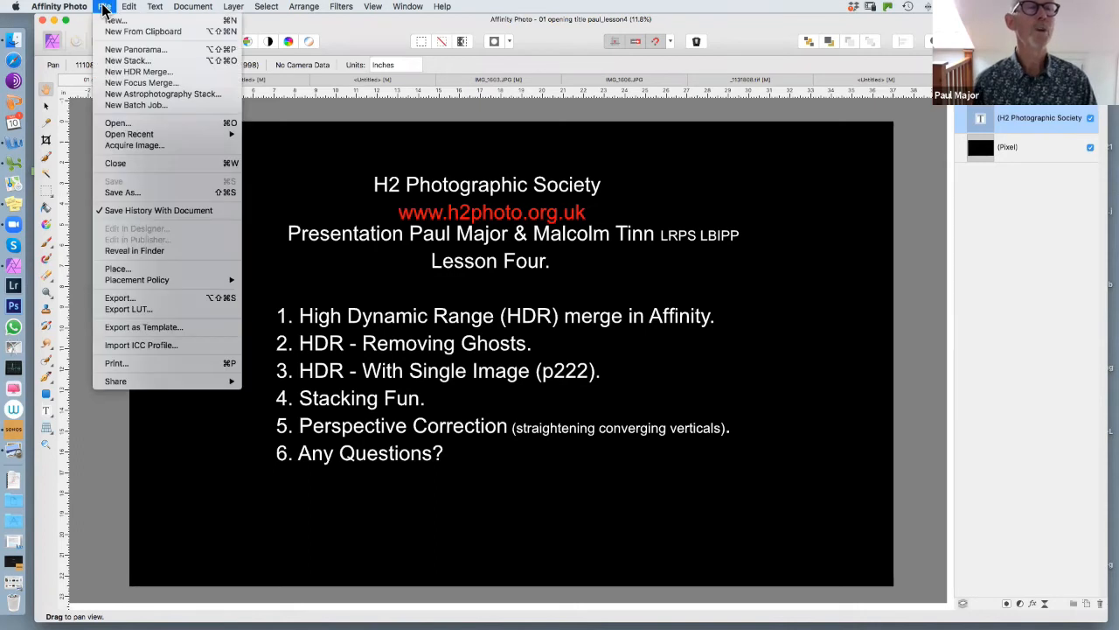
pyautogui.click(132, 60)
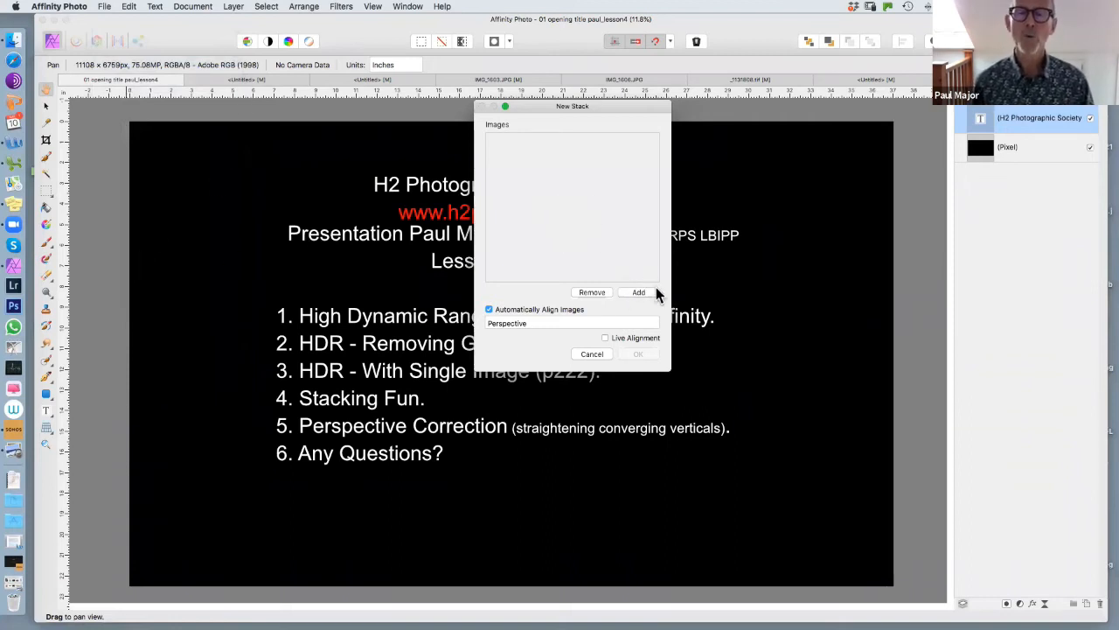
pyautogui.click(634, 293)
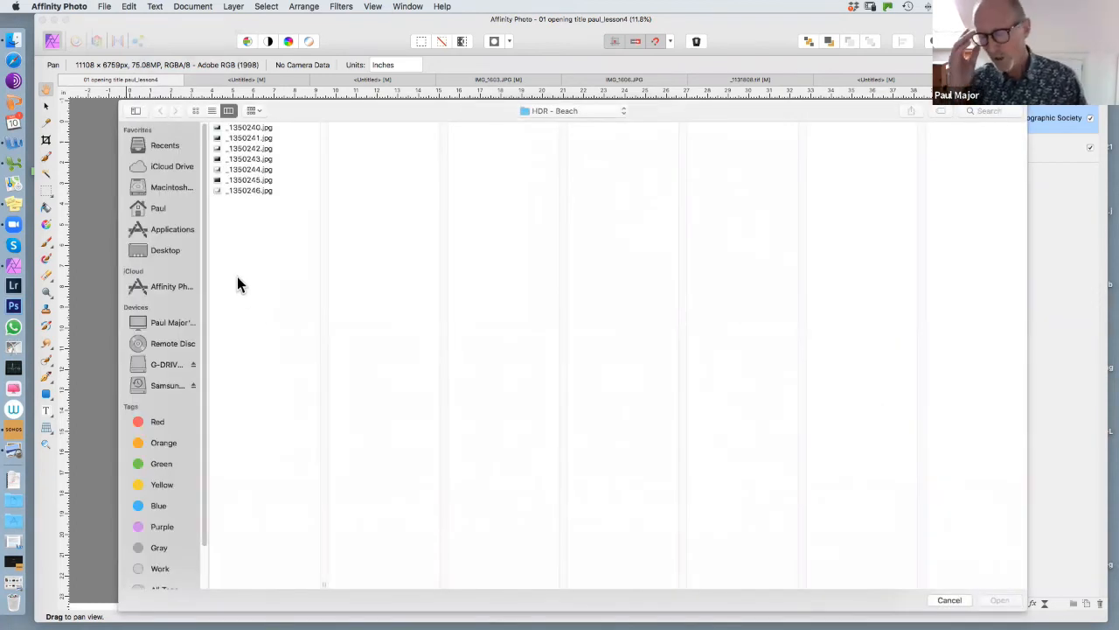
pyautogui.click(164, 189)
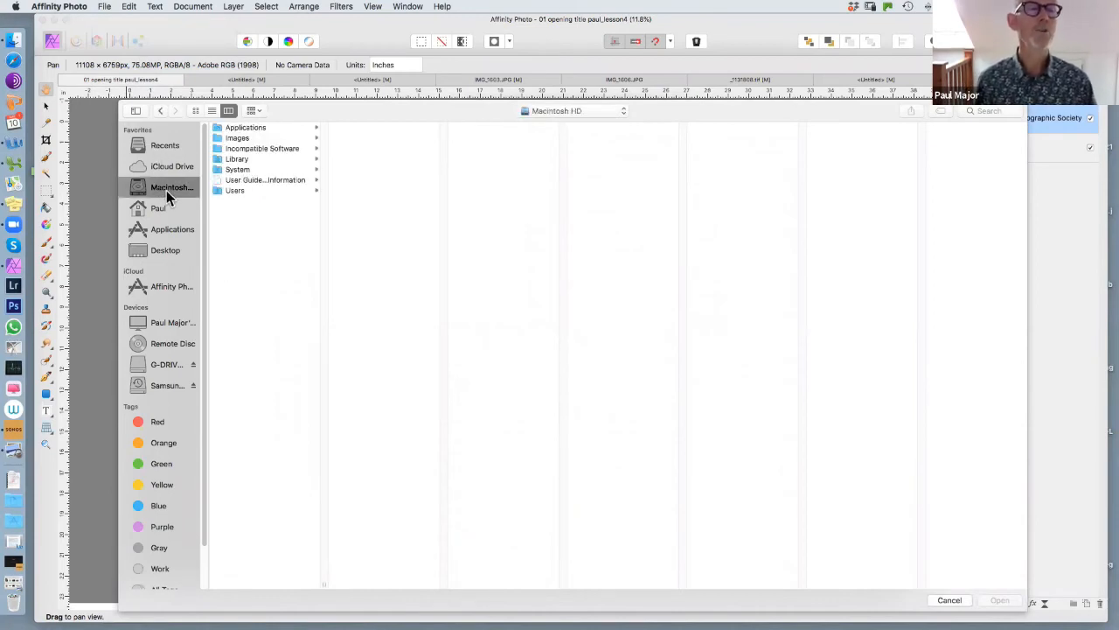
pyautogui.click(232, 138)
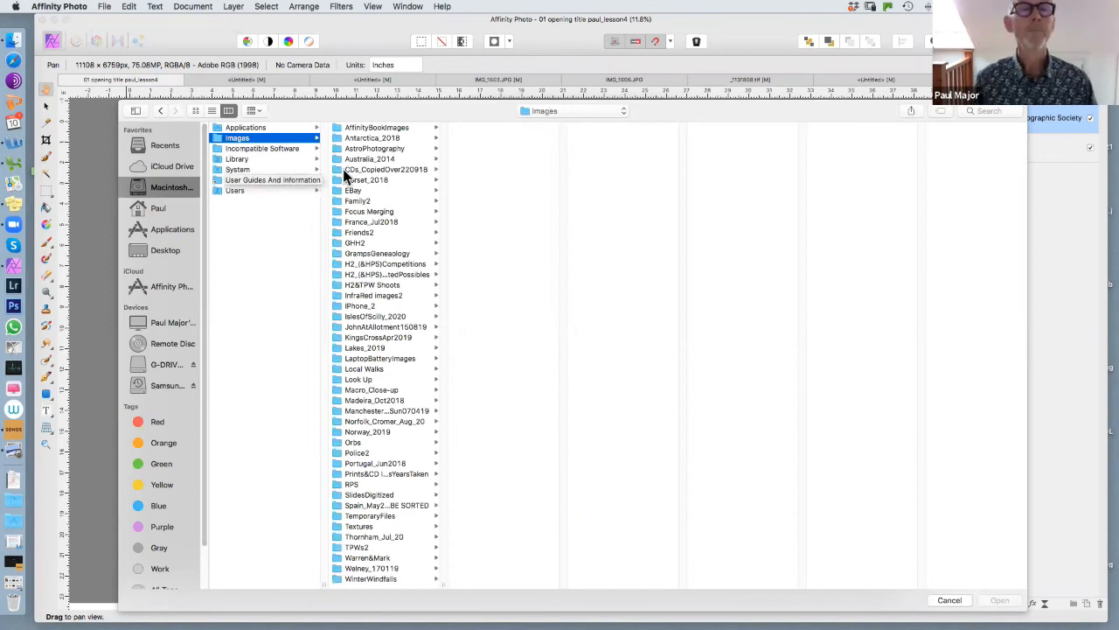
pyautogui.click(359, 127)
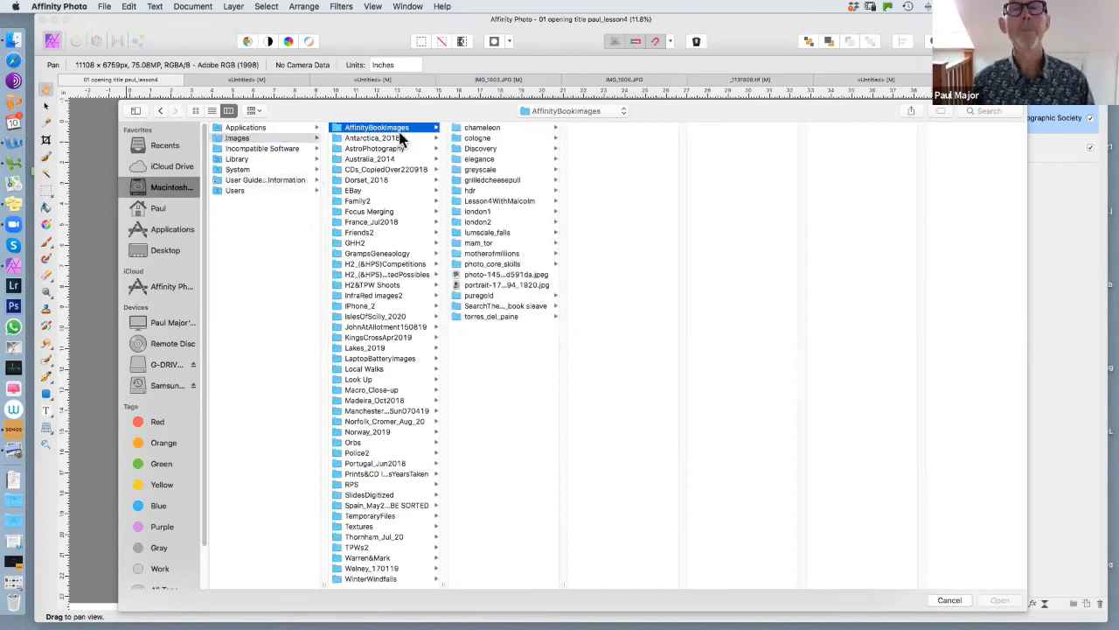
pyautogui.click(486, 212)
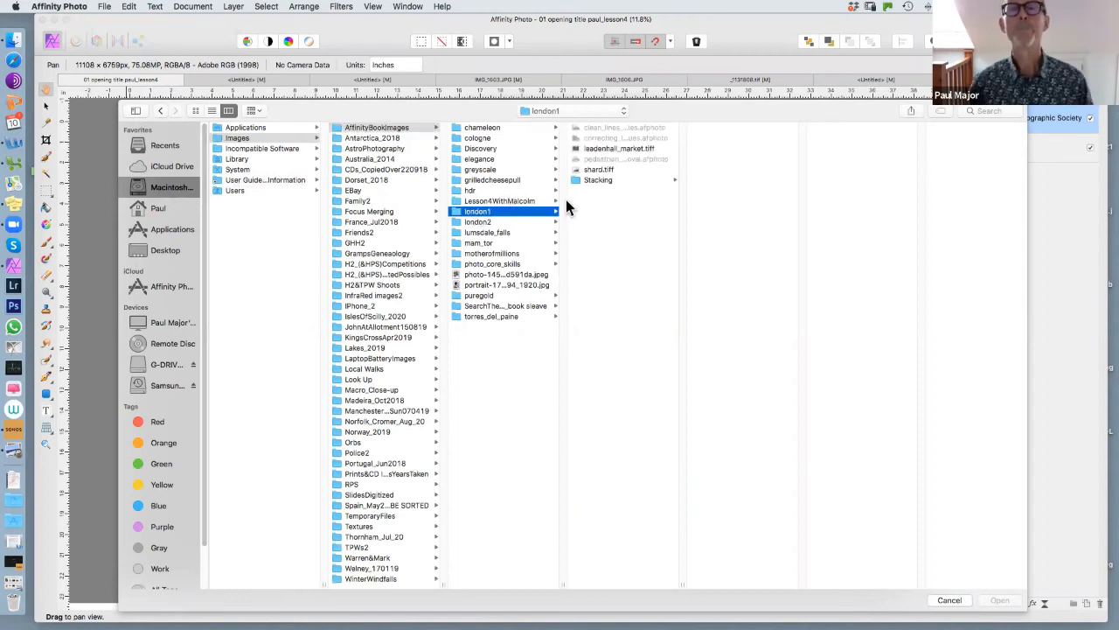
pyautogui.click(597, 181)
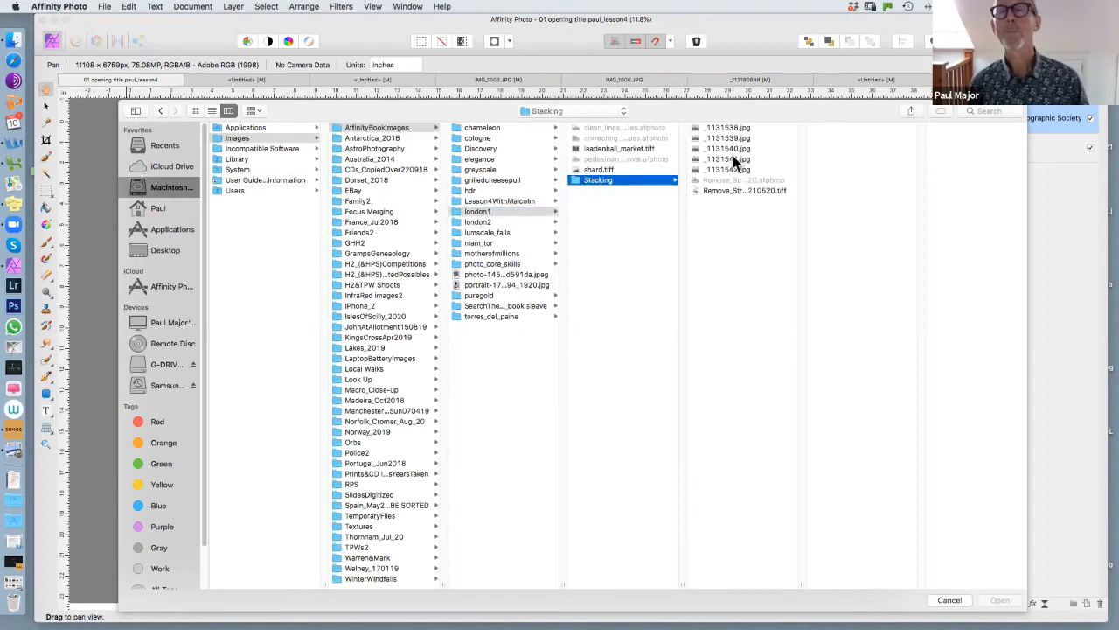
pyautogui.click(721, 129)
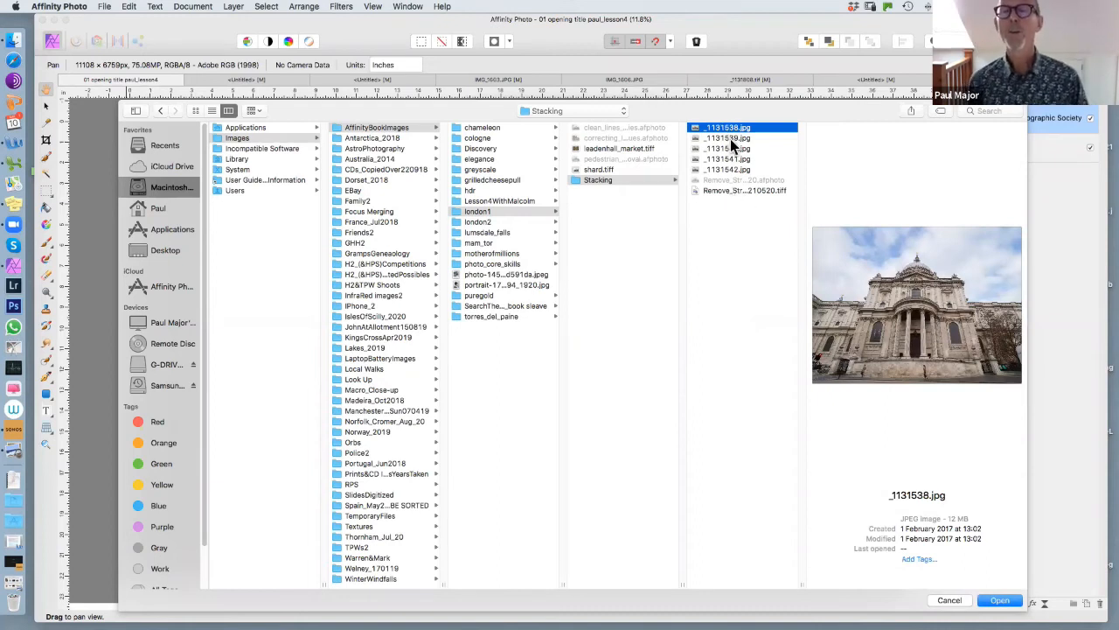
pyautogui.keyDown('shift'); pyautogui.click(723, 137); pyautogui.keyUp('shift')
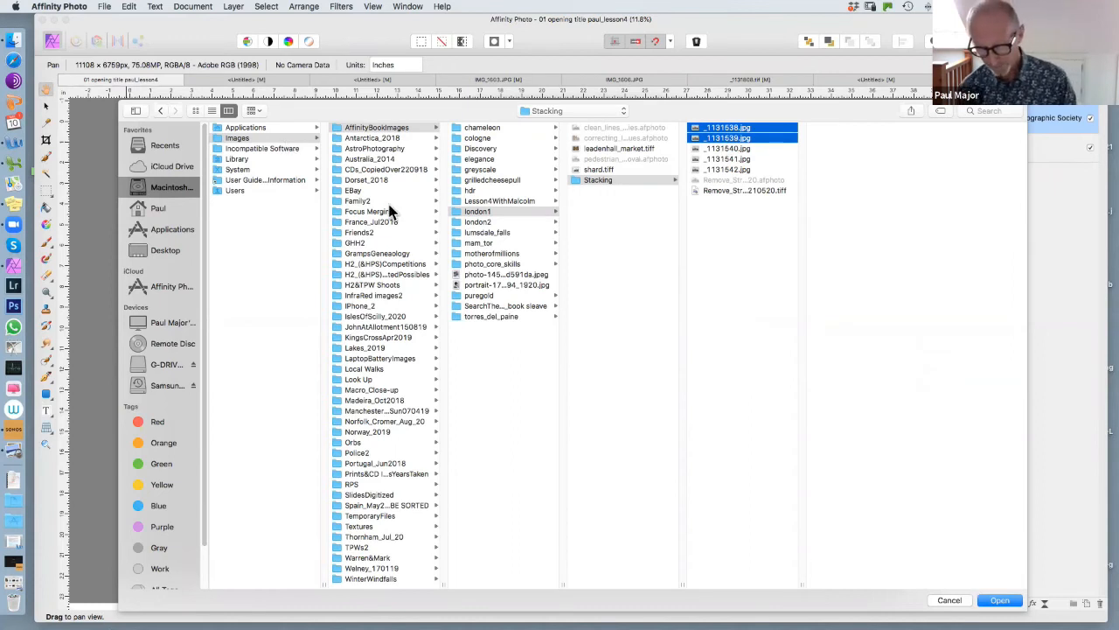
# Step: Force Finder to relaunch, close the Force Quit window, and clear the file selection in the Stacking folder
pyautogui.press('super+alt+Escape')
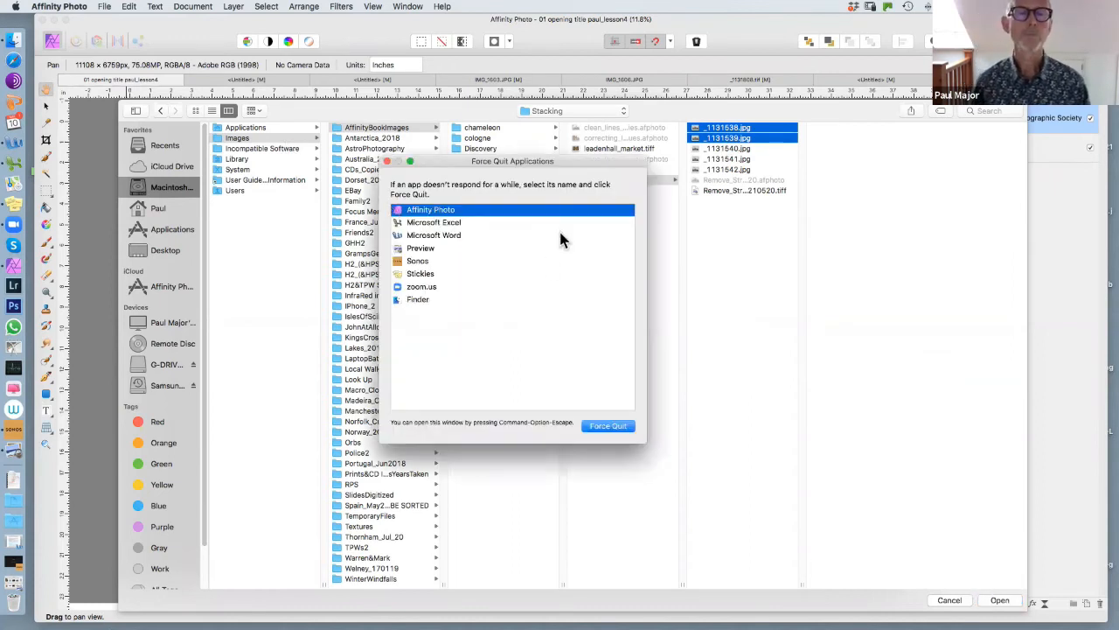
pyautogui.click(420, 299)
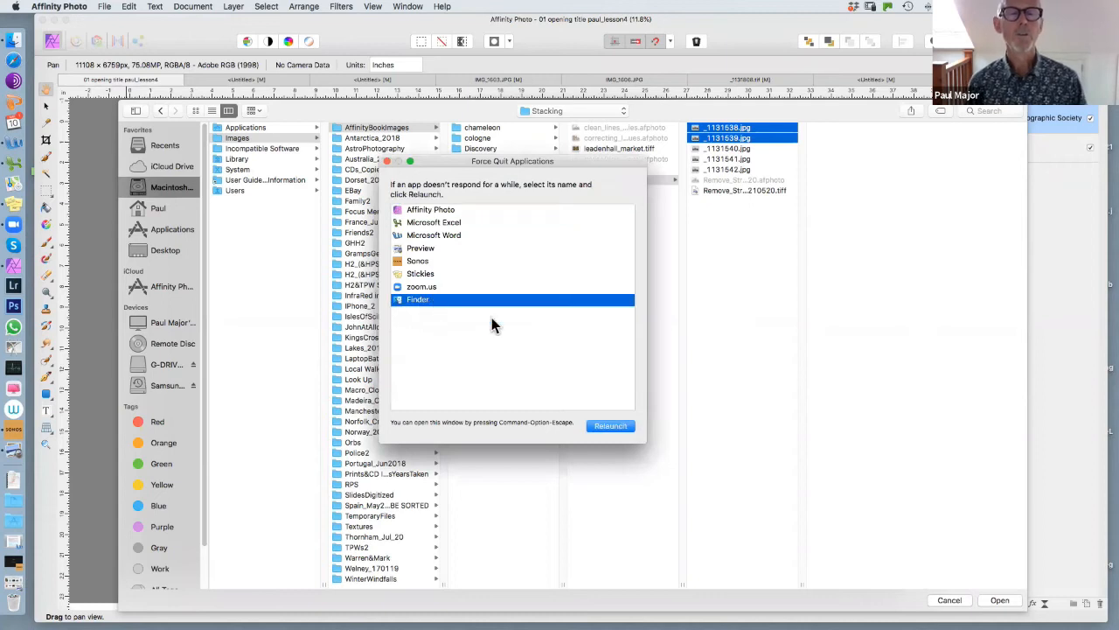
pyautogui.click(611, 425)
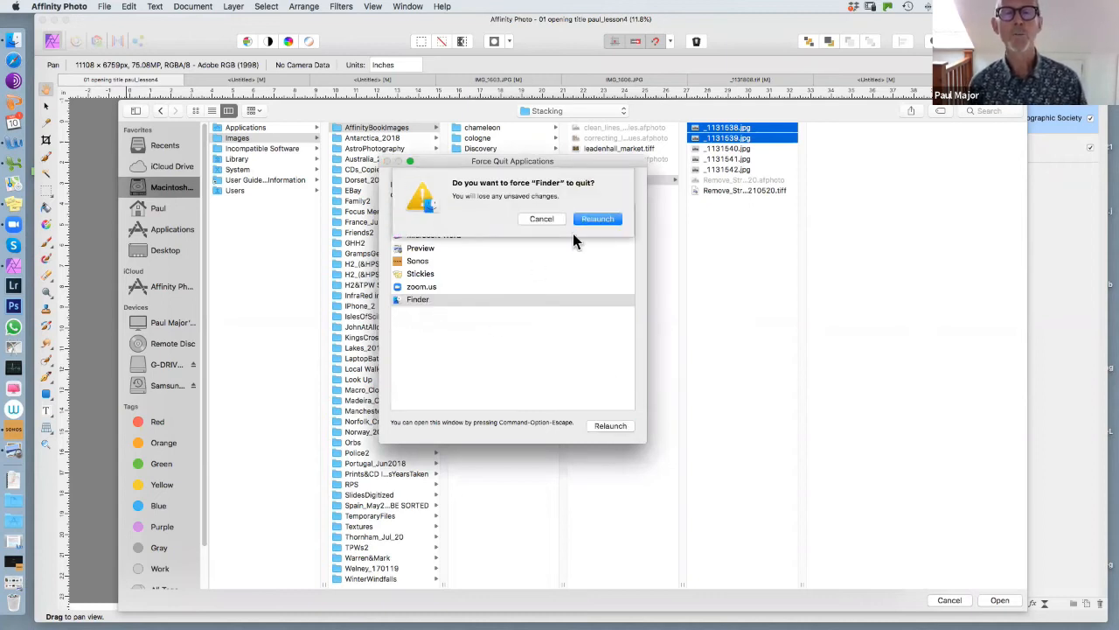
pyautogui.click(584, 220)
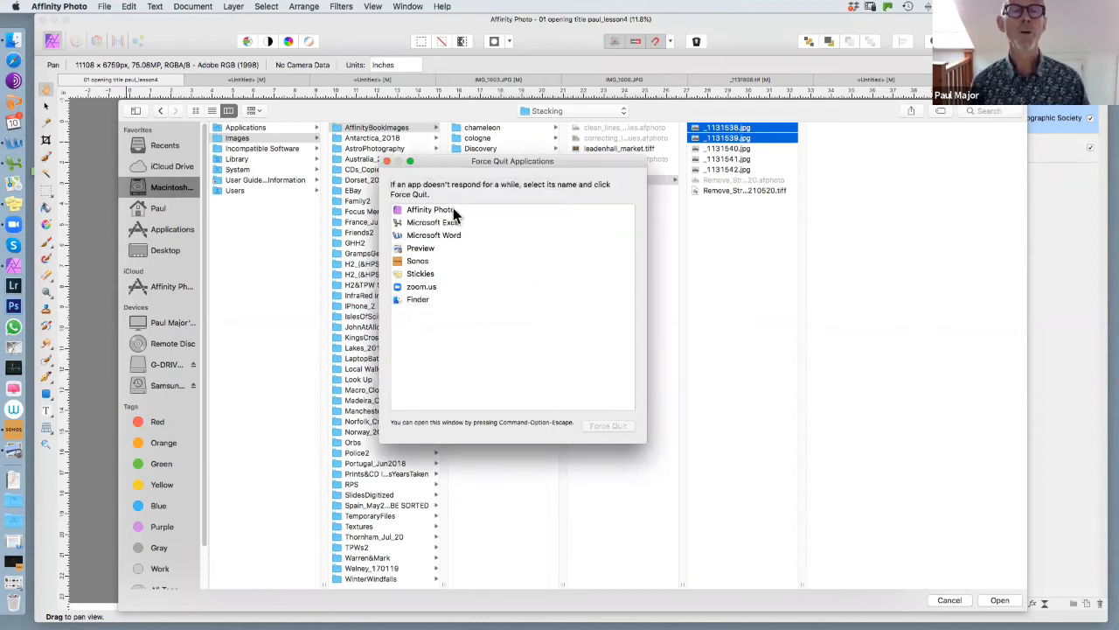
pyautogui.click(389, 166)
pyautogui.click(726, 271)
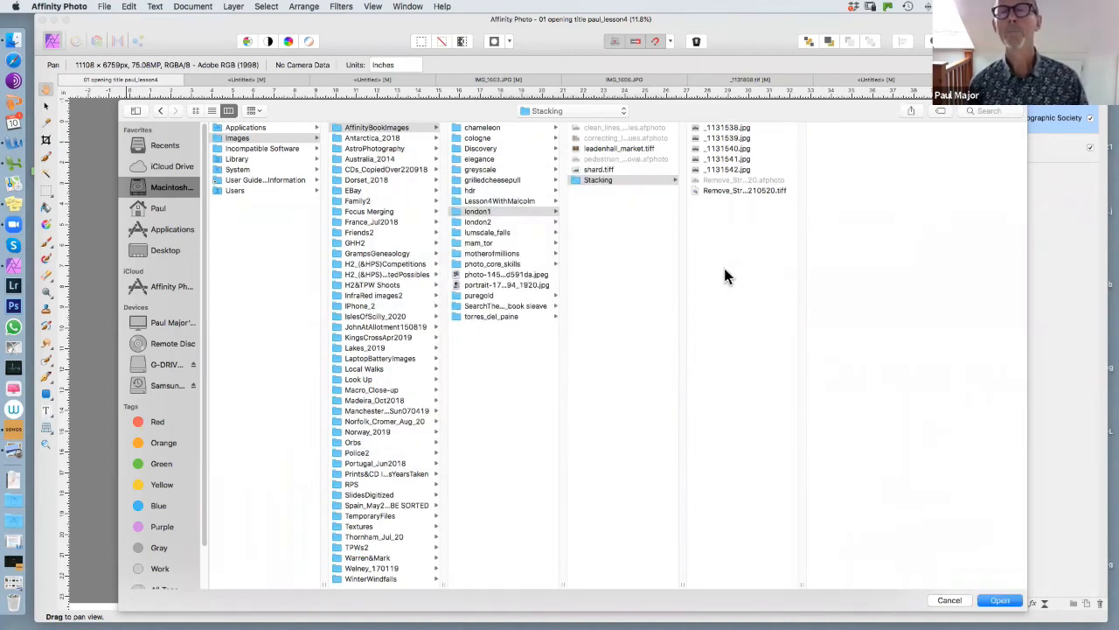
# Step: Preview the cathedral photos _1131539.jpg and _1131541.jpg in the Stacking folder to compare the passing pedestrians
pyautogui.click(721, 138)
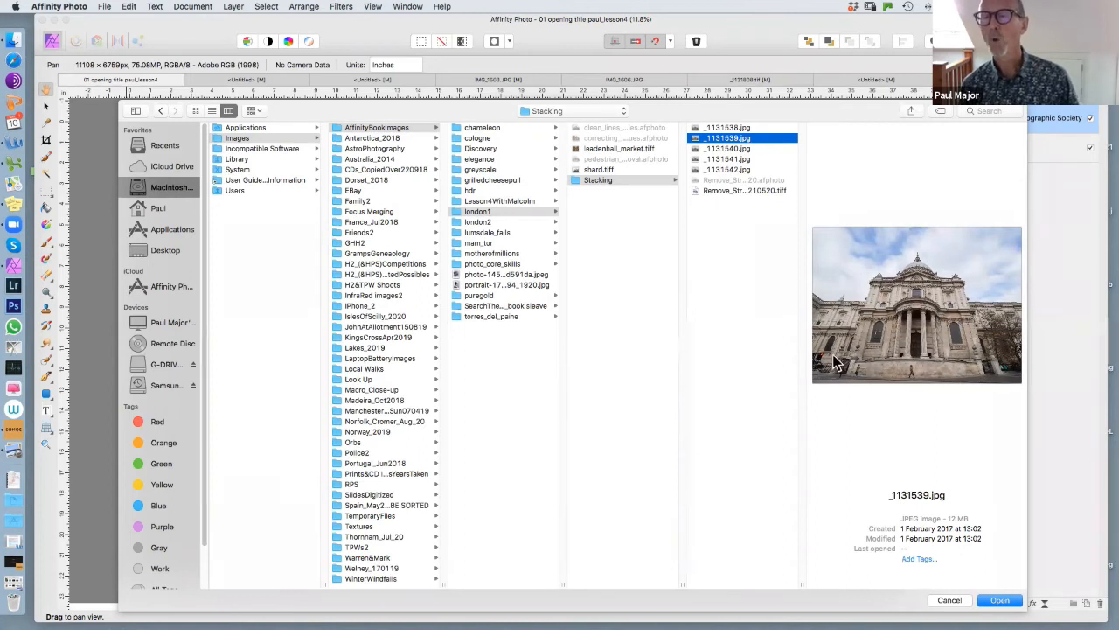
pyautogui.click(728, 159)
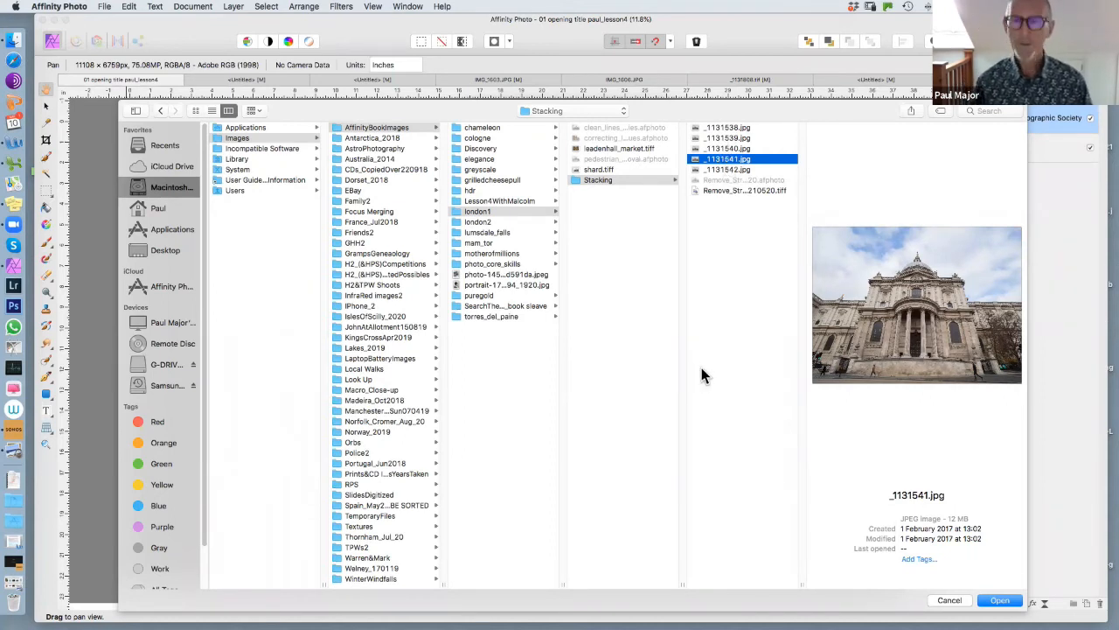
pyautogui.press('super+a')
pyautogui.click(730, 310)
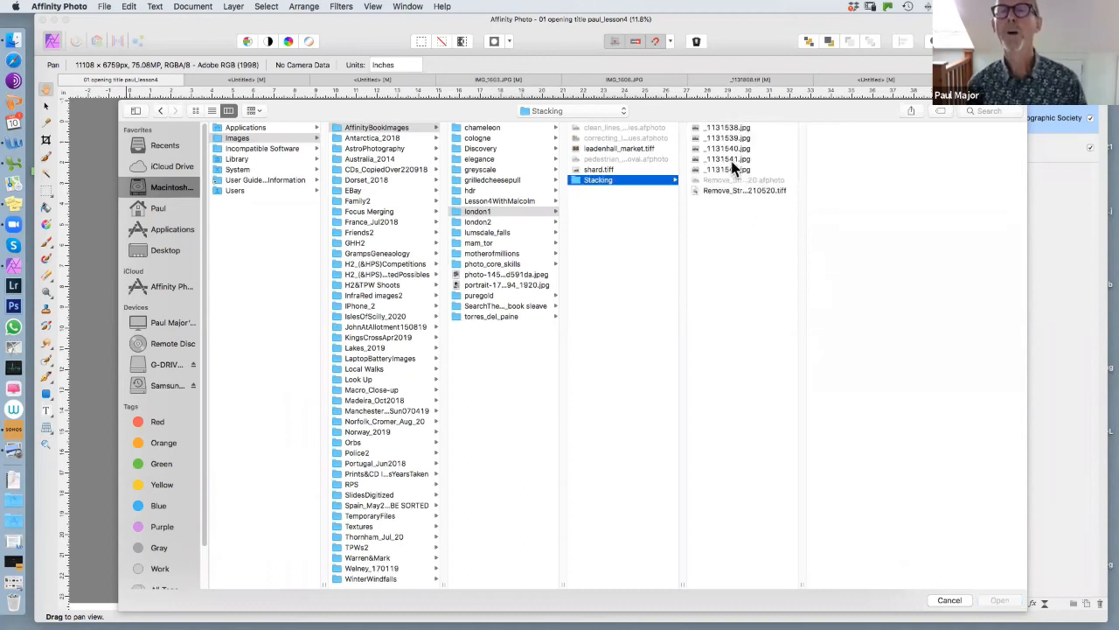
# Step: Add images _1131538.jpg to _1131542.jpg to the new stack, and cancel the stack creation
pyautogui.click(719, 129)
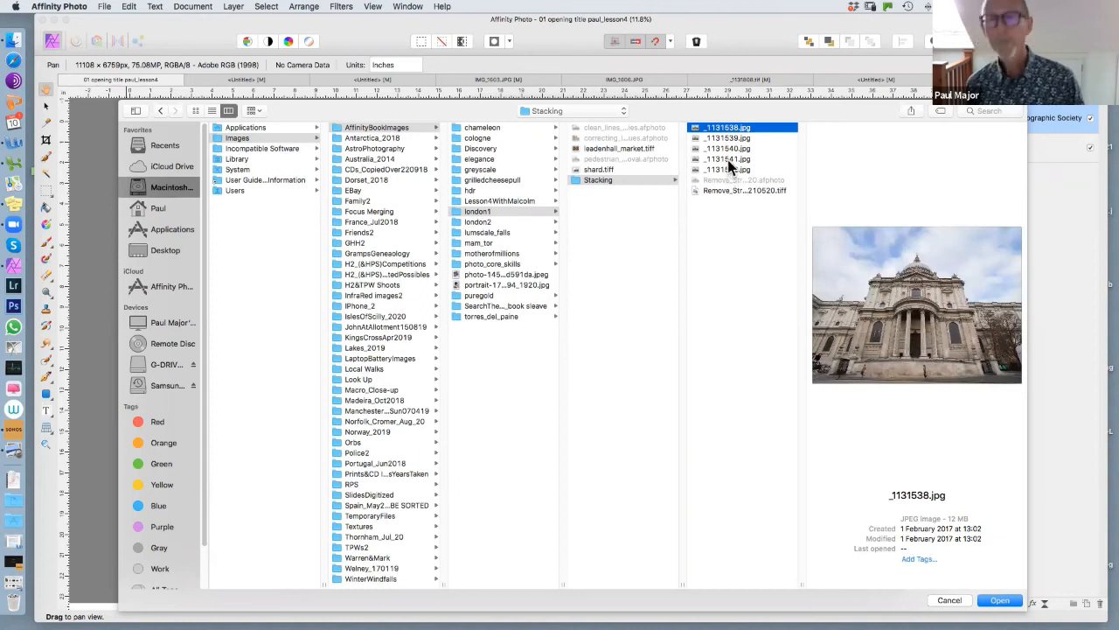
pyautogui.keyDown('shift'); pyautogui.click(719, 170); pyautogui.keyUp('shift')
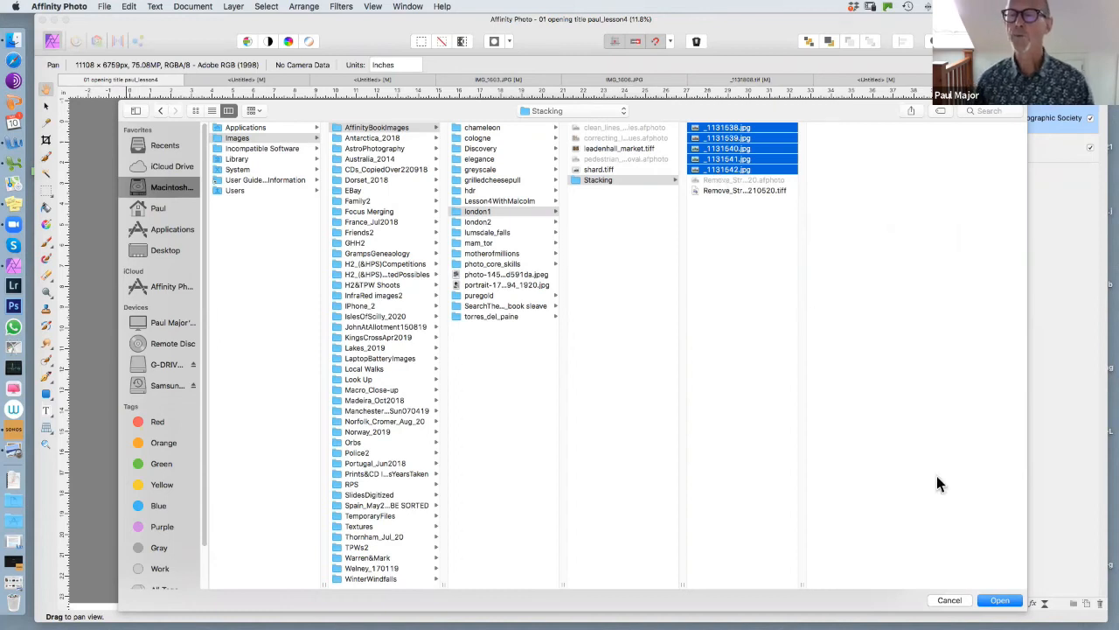
pyautogui.click(993, 600)
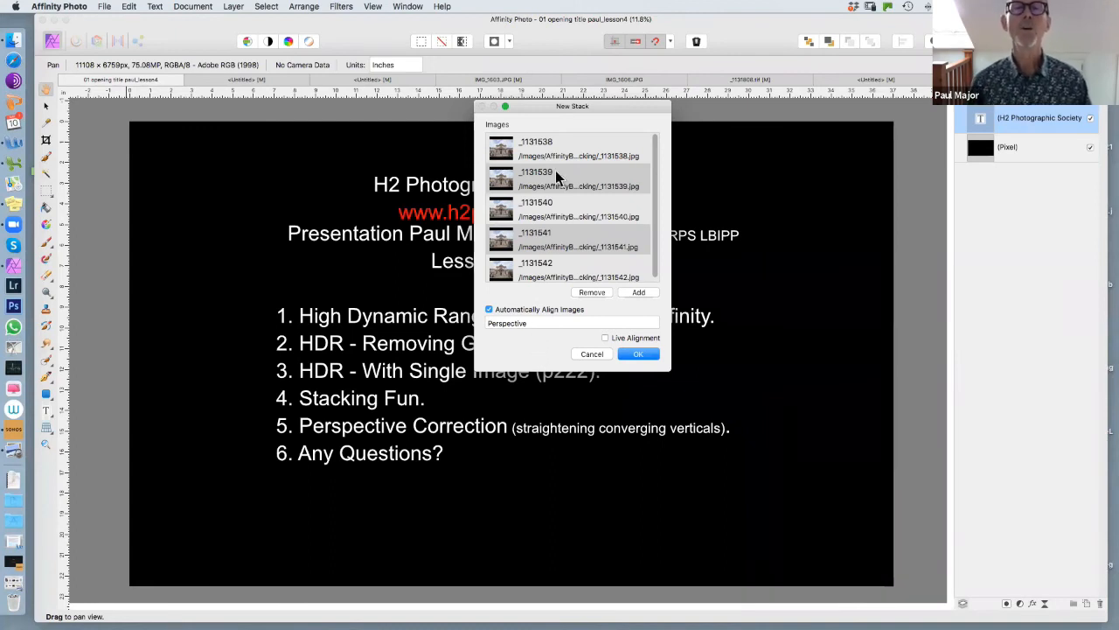
pyautogui.click(591, 354)
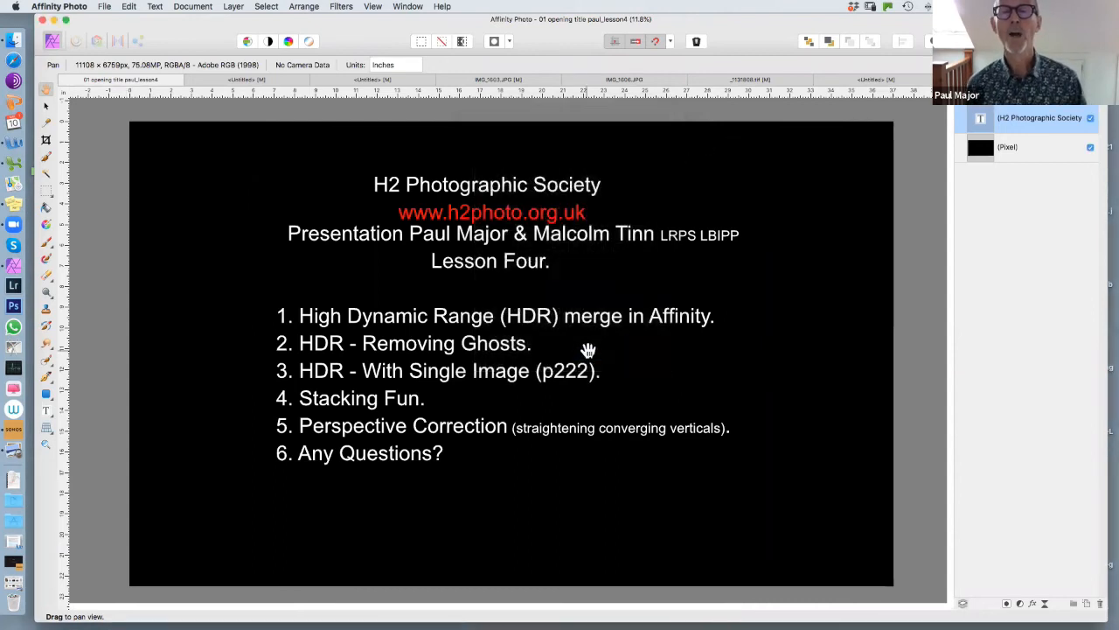
# Step: Switch to the already stacked cathedral document and set its Live Stack Group operator to Minimum
pyautogui.click(845, 80)
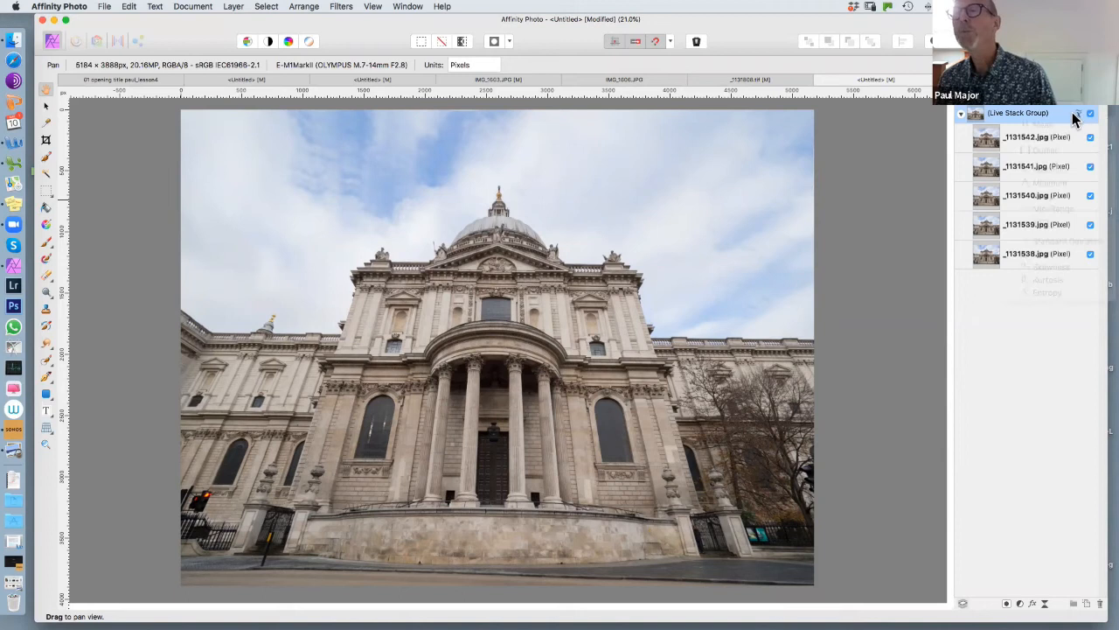
pyautogui.click(1074, 112)
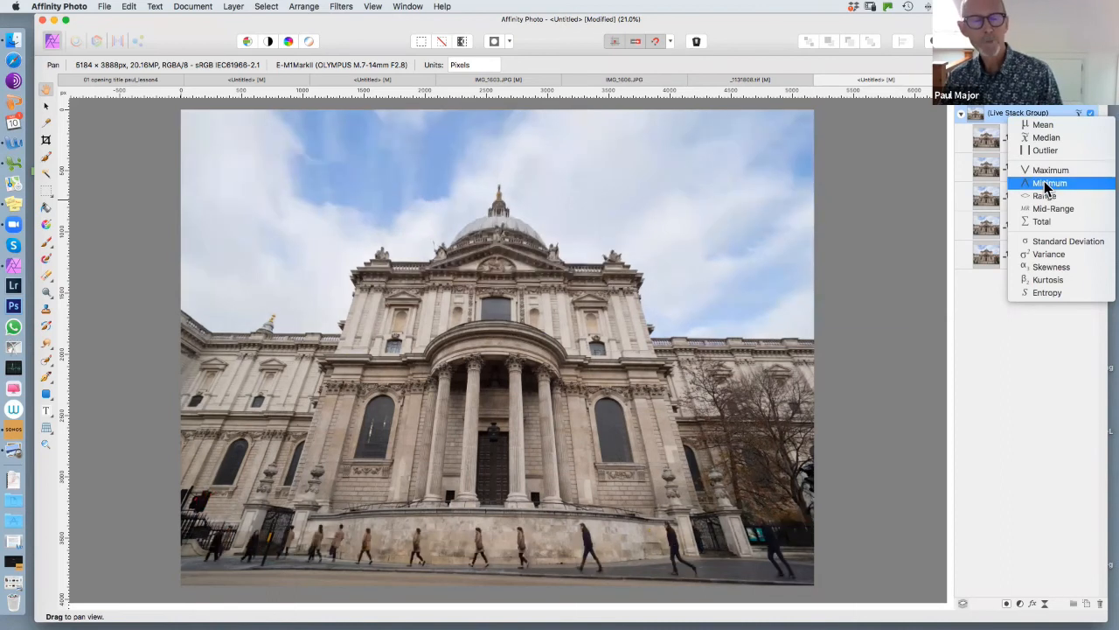
pyautogui.click(1048, 183)
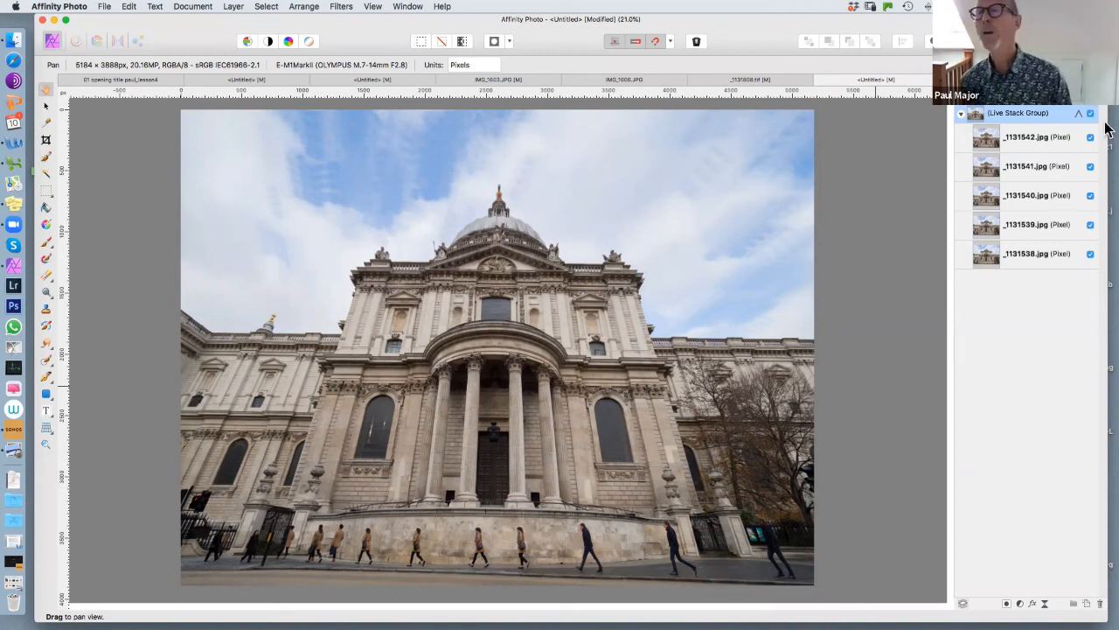
# Step: Set the operator of the cathedral document's Live Stack Group to Median
pyautogui.click(1077, 112)
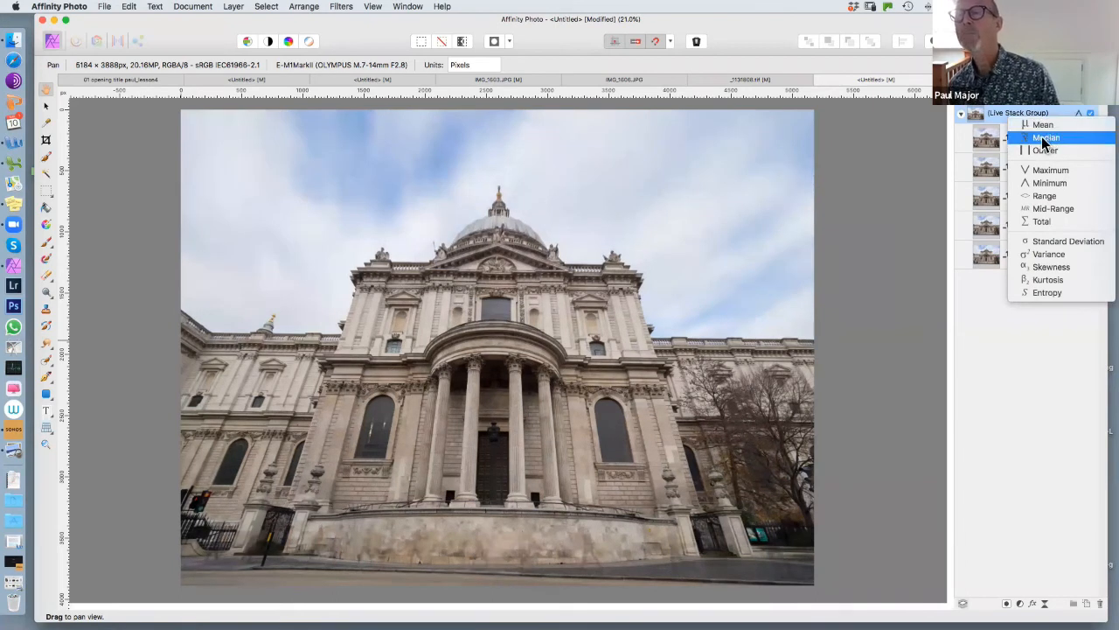
pyautogui.click(1047, 138)
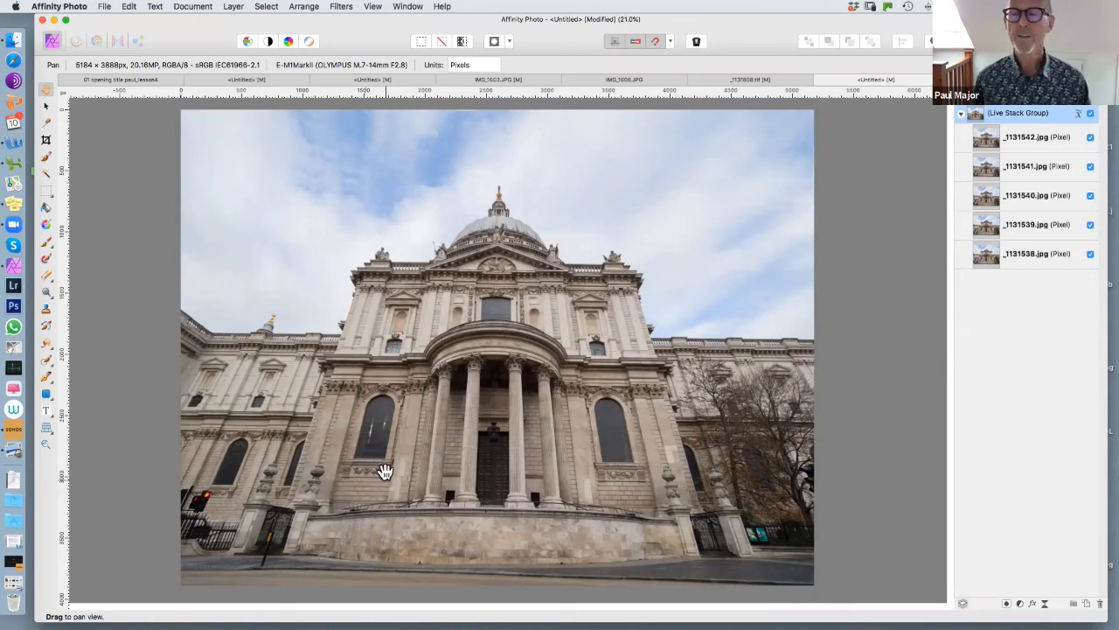
# Step: Review the lesson topics in the opening title document, and switch to the night palace photo _1131808.tif
pyautogui.click(116, 80)
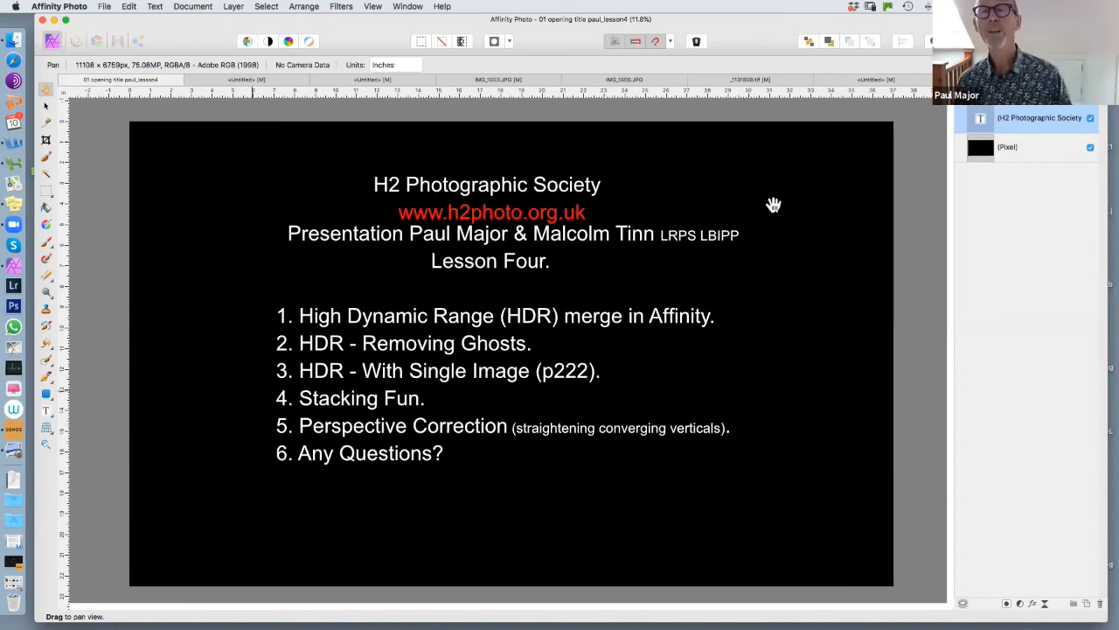
pyautogui.click(785, 80)
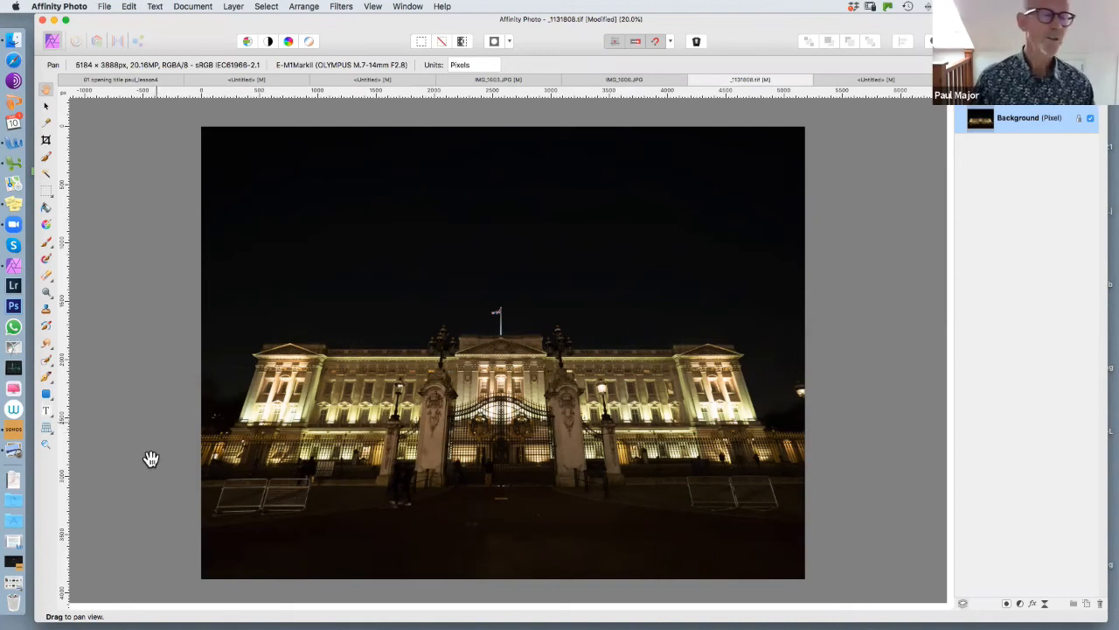
pyautogui.click(55, 434)
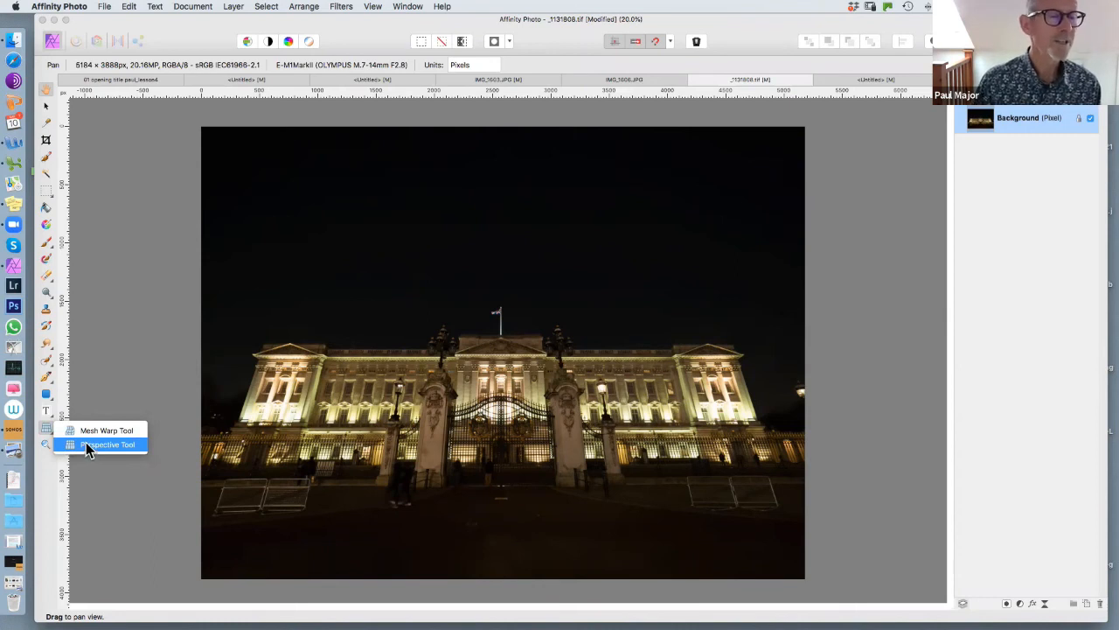
pyautogui.click(86, 448)
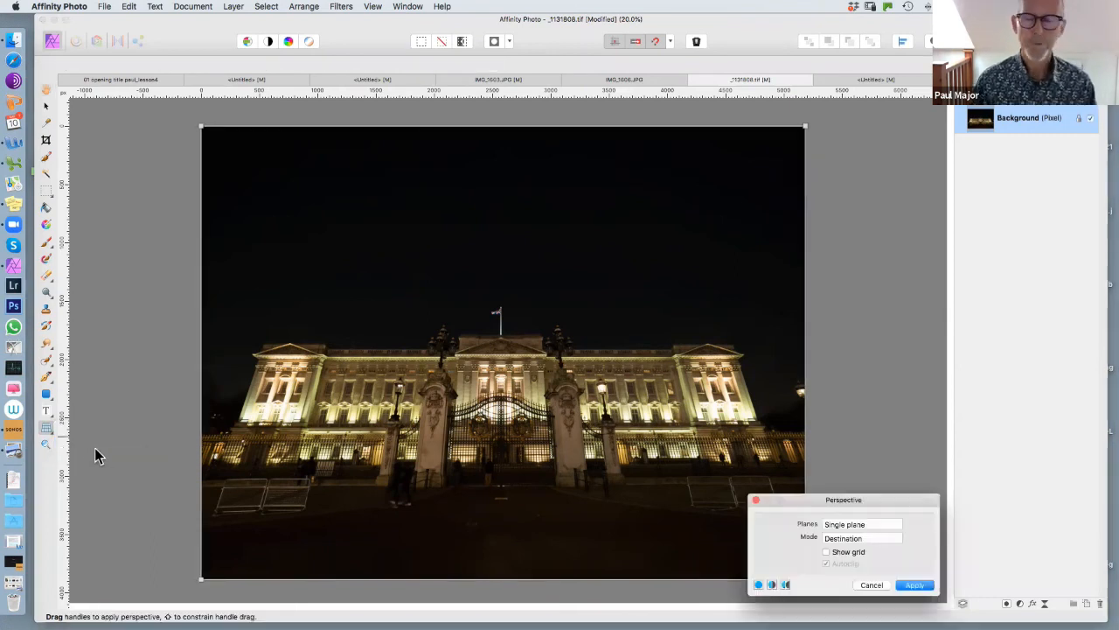
pyautogui.moveTo(808, 497); pyautogui.dragTo(457, 167)
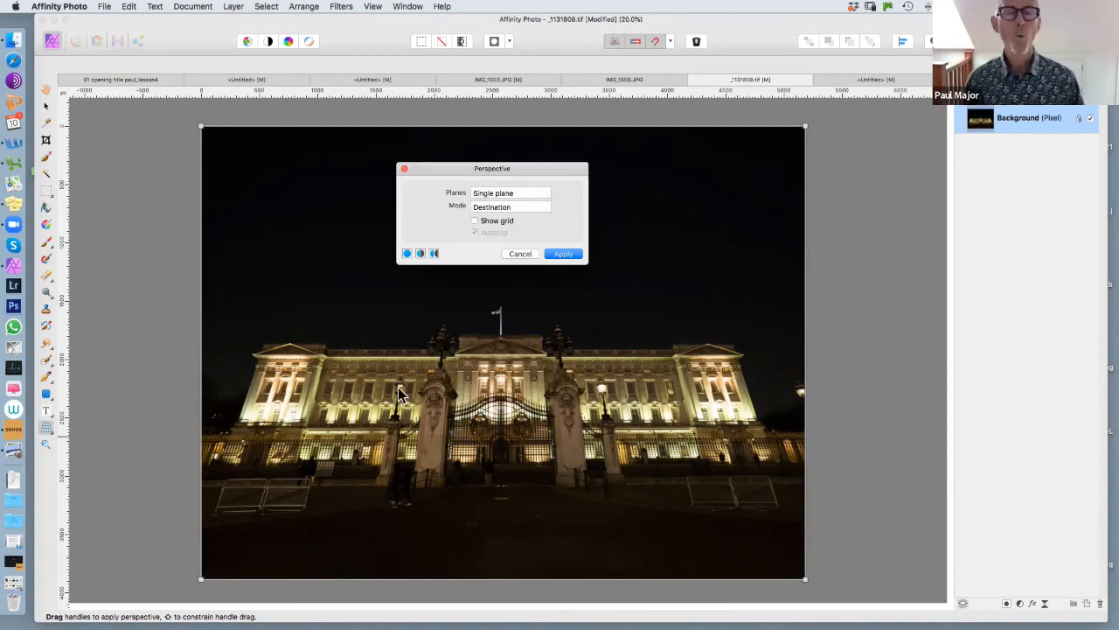
pyautogui.click(476, 223)
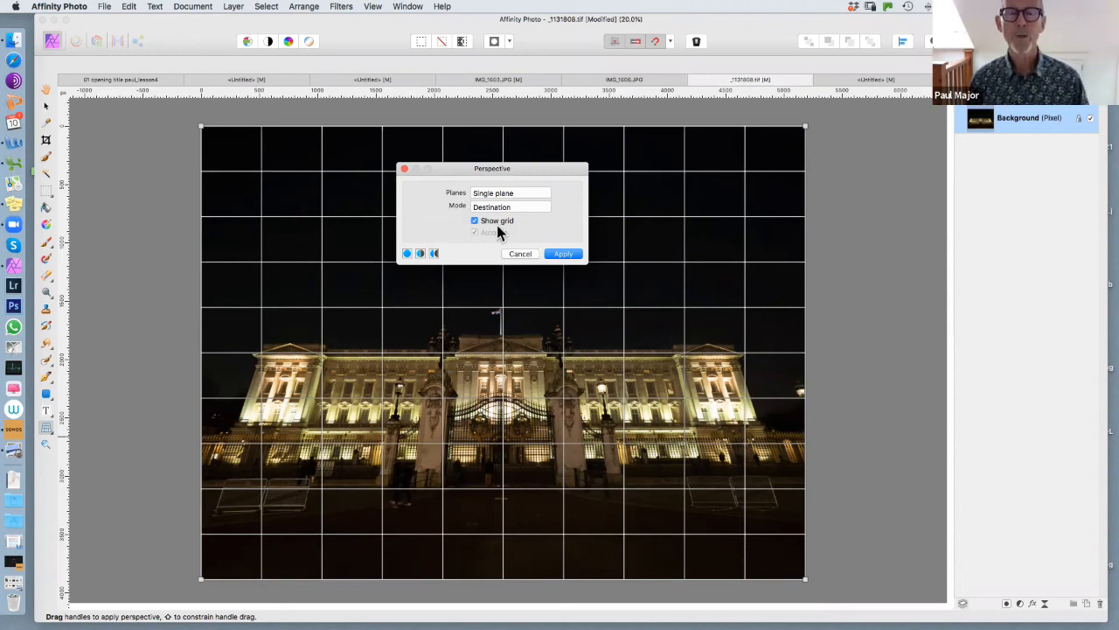
pyautogui.click(524, 207)
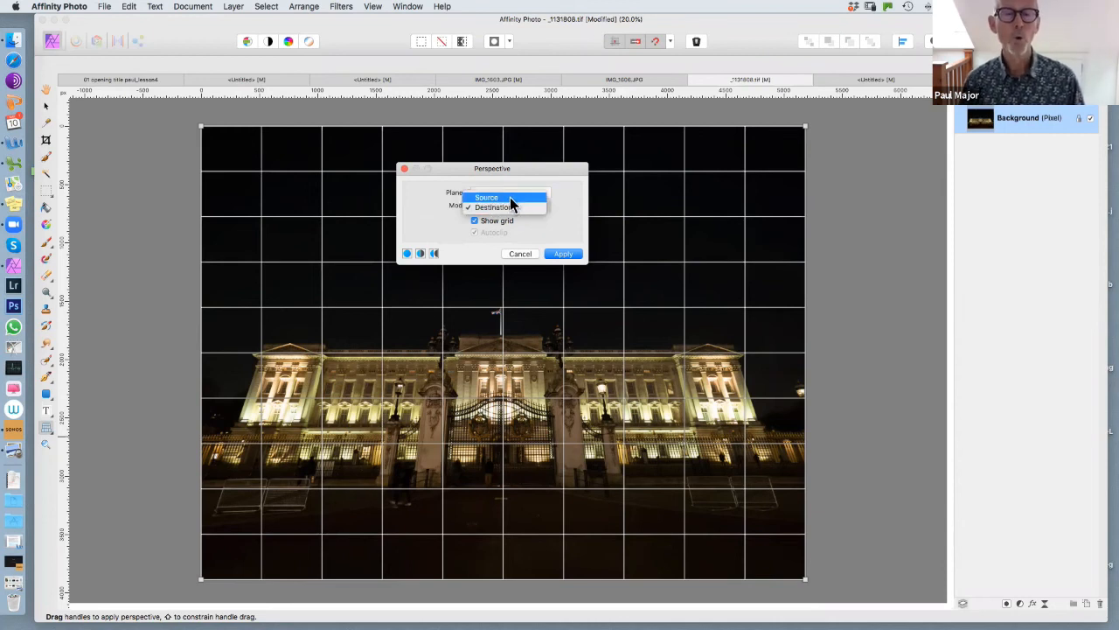
pyautogui.click(511, 197)
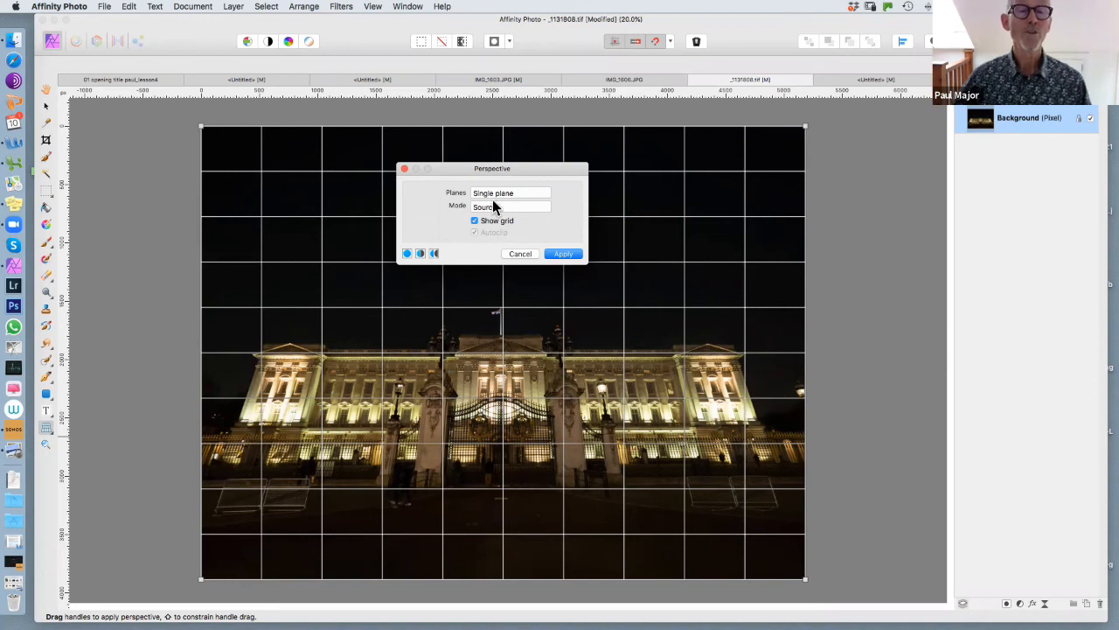
pyautogui.click(202, 129)
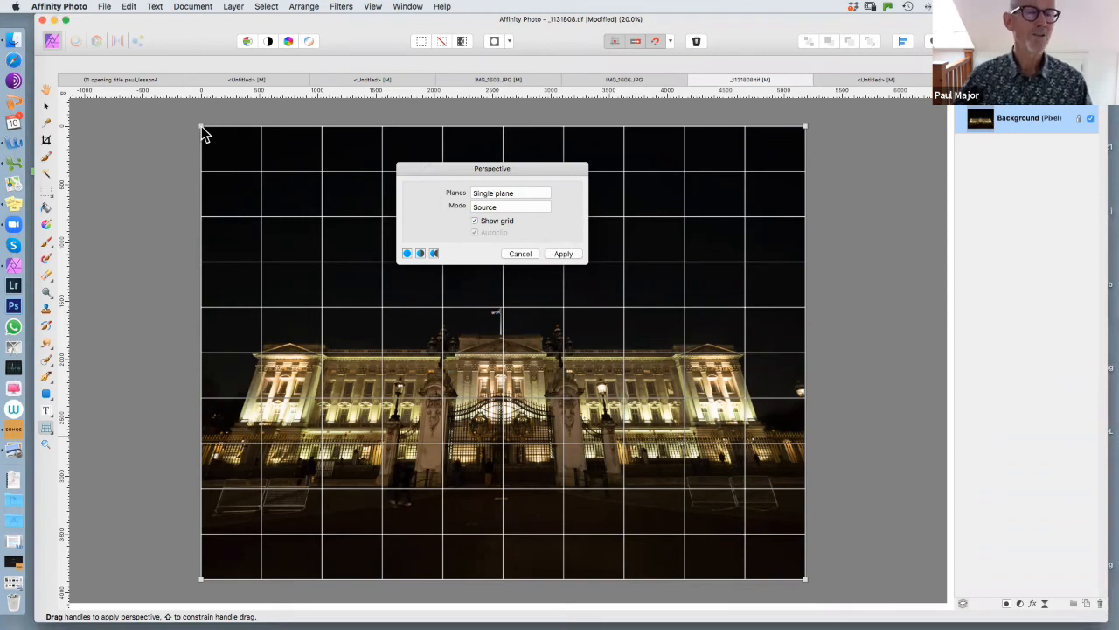
pyautogui.moveTo(202, 130); pyautogui.dragTo(258, 337)
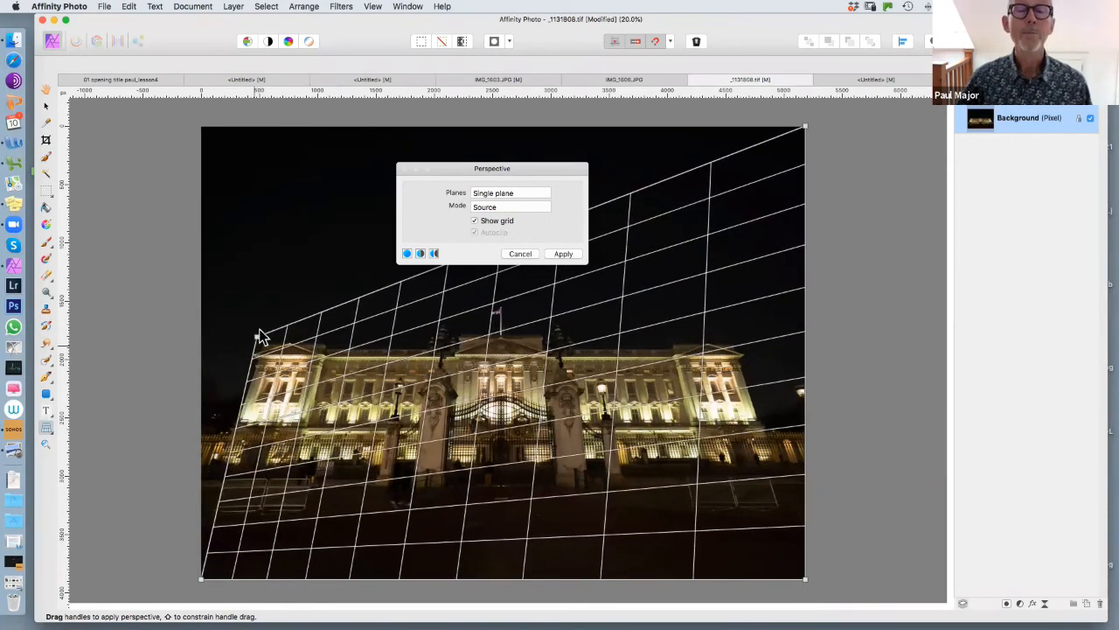
pyautogui.click(520, 253)
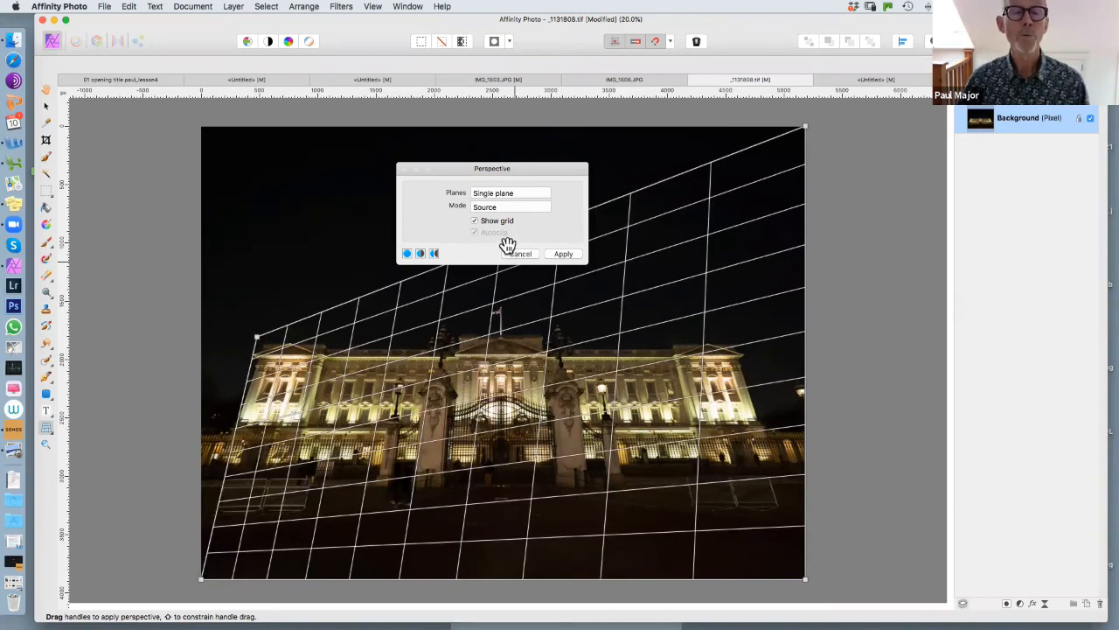
# Step: Start the Perspective Tool in Source mode with the grid shown, and align the plane's upper corners with the palace's converging sides
pyautogui.click(47, 428)
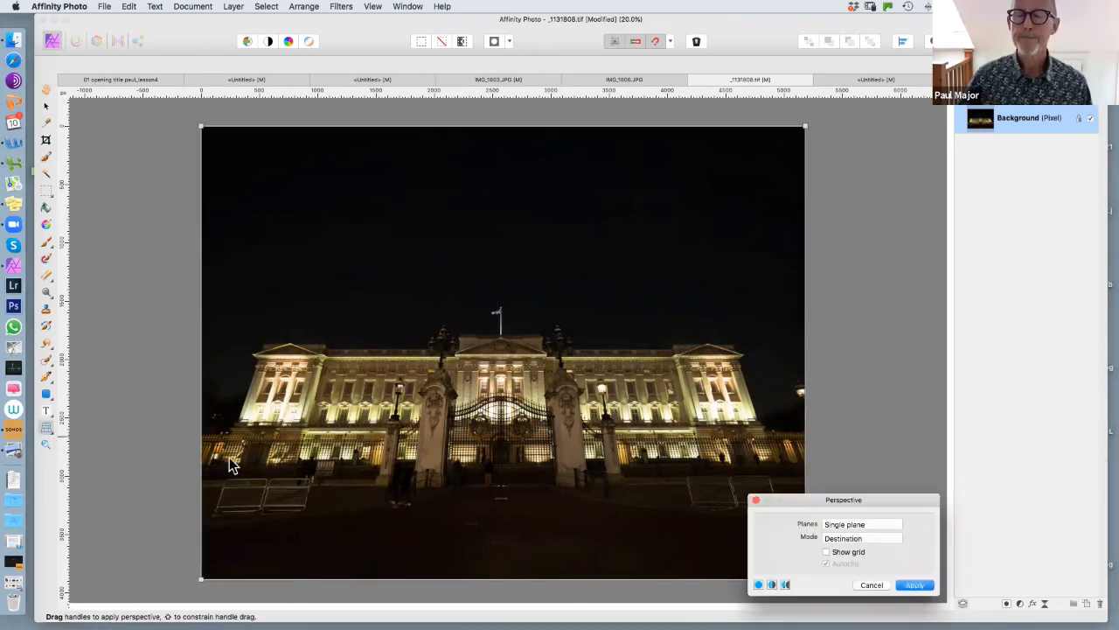
pyautogui.moveTo(808, 500); pyautogui.dragTo(450, 158)
pyautogui.click(490, 196)
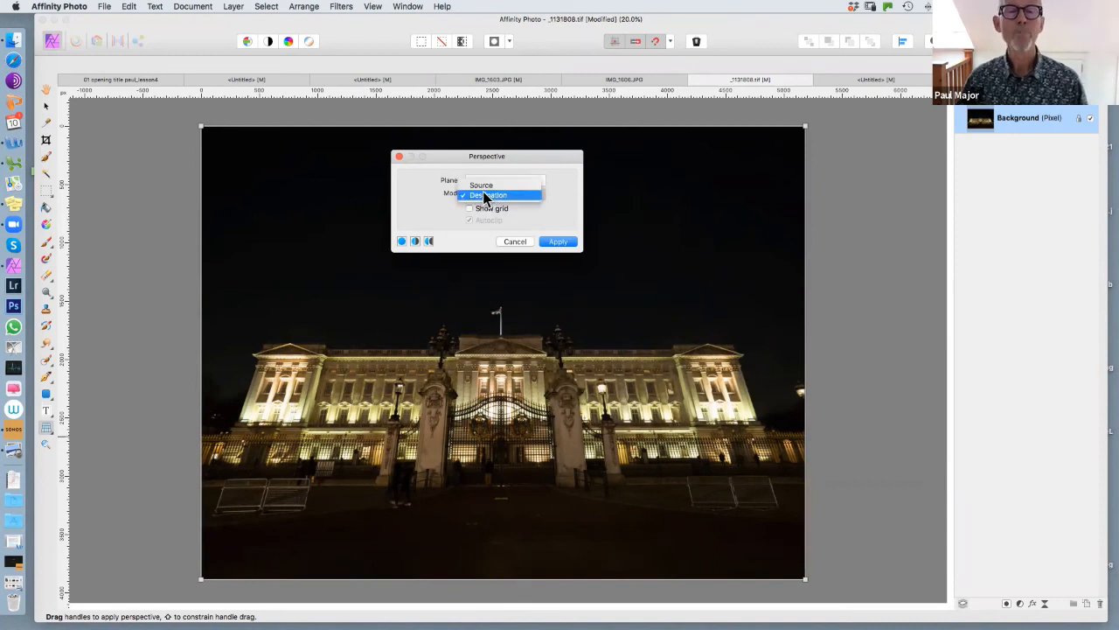
pyautogui.click(483, 186)
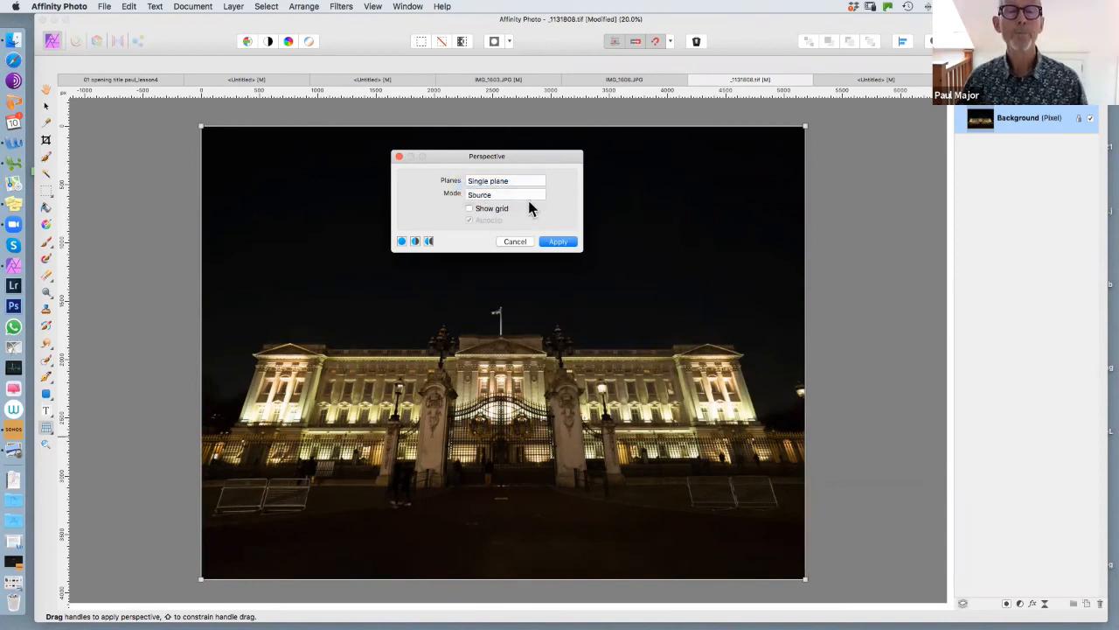
pyautogui.moveTo(199, 126); pyautogui.dragTo(310, 332)
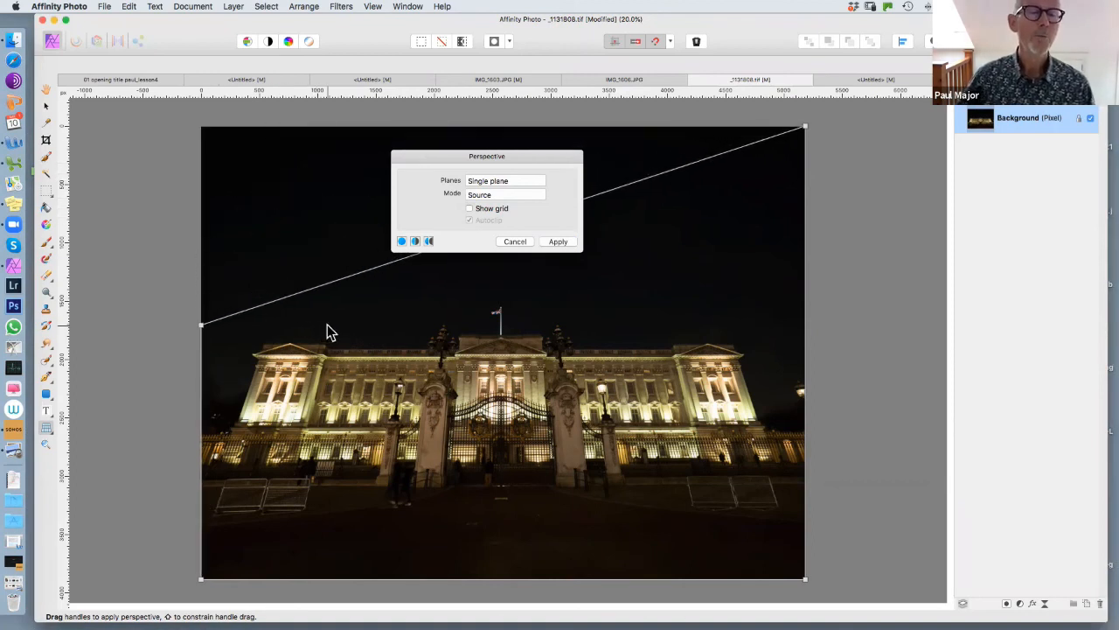
pyautogui.moveTo(207, 327); pyautogui.dragTo(278, 339)
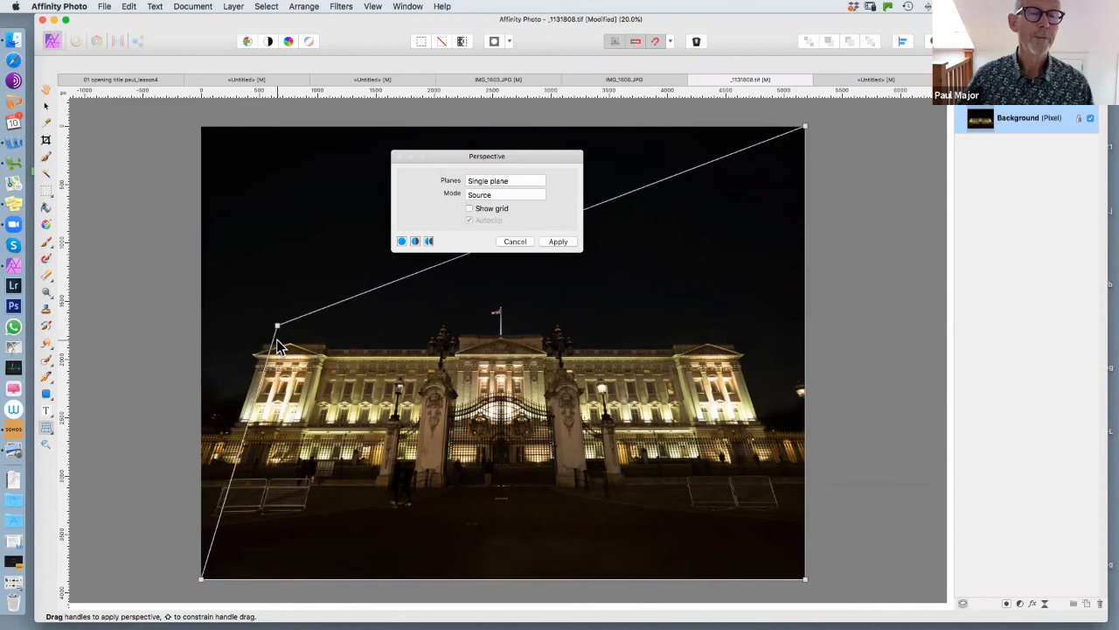
pyautogui.click(469, 209)
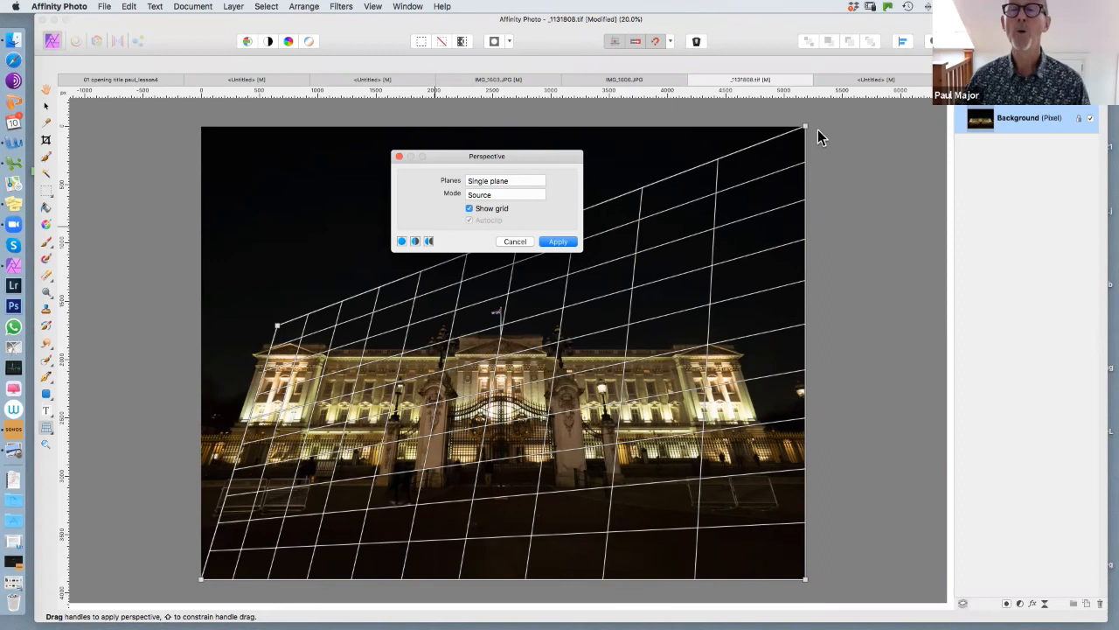
pyautogui.moveTo(804, 127); pyautogui.dragTo(726, 321)
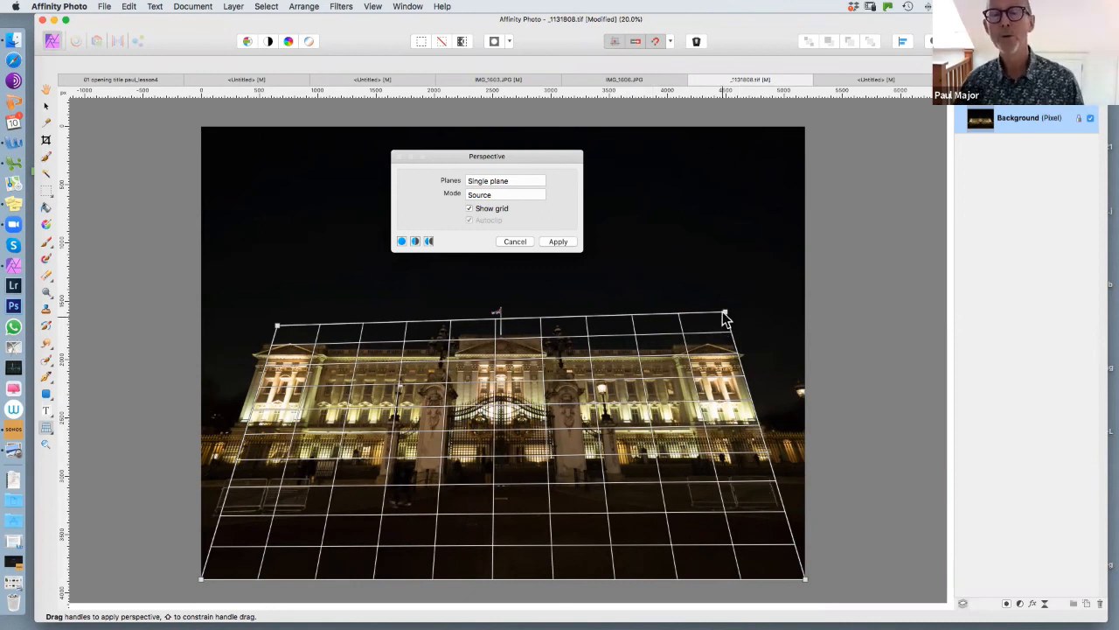
pyautogui.moveTo(725, 313); pyautogui.dragTo(724, 326)
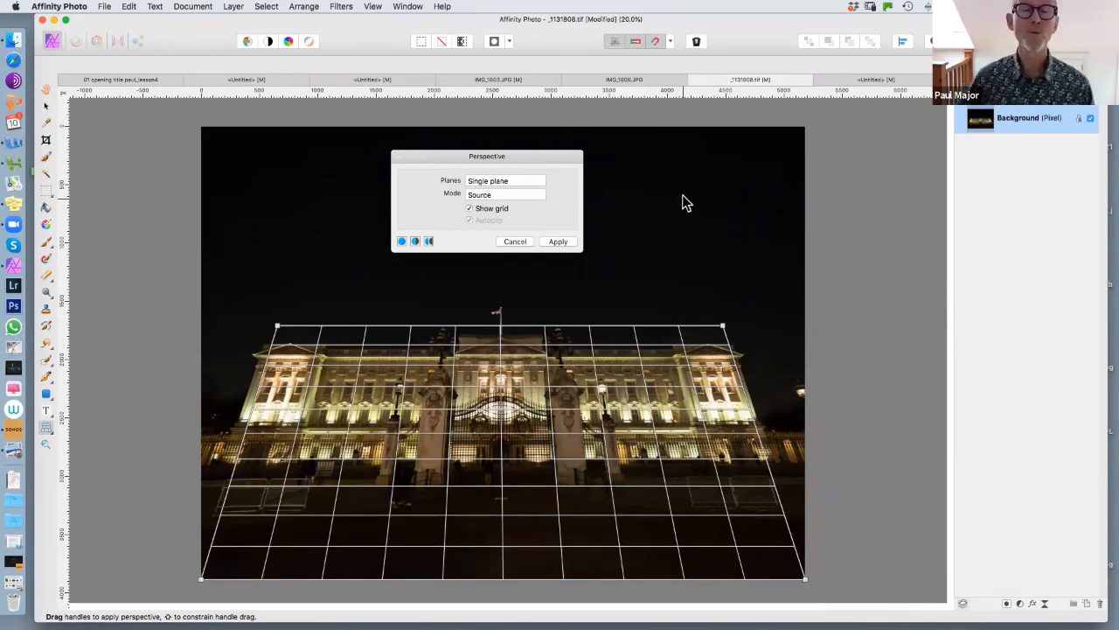
# Step: Change the perspective mode to Destination, and pull the plane's upper corners out to the image edges and slightly upward until level
pyautogui.click(507, 197)
pyautogui.click(527, 207)
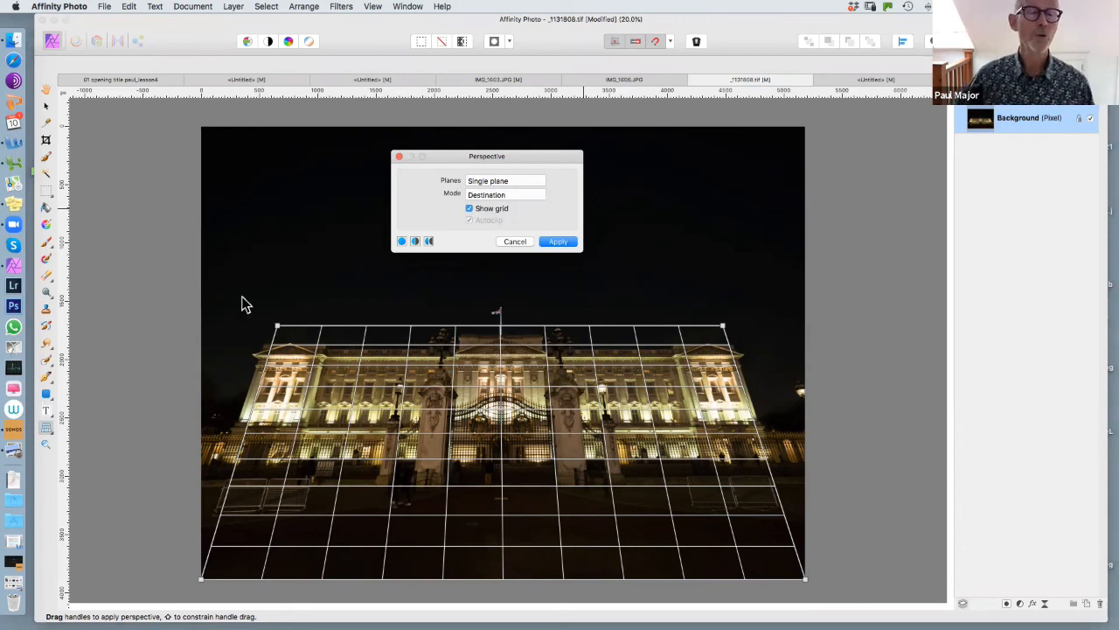
pyautogui.click(275, 327)
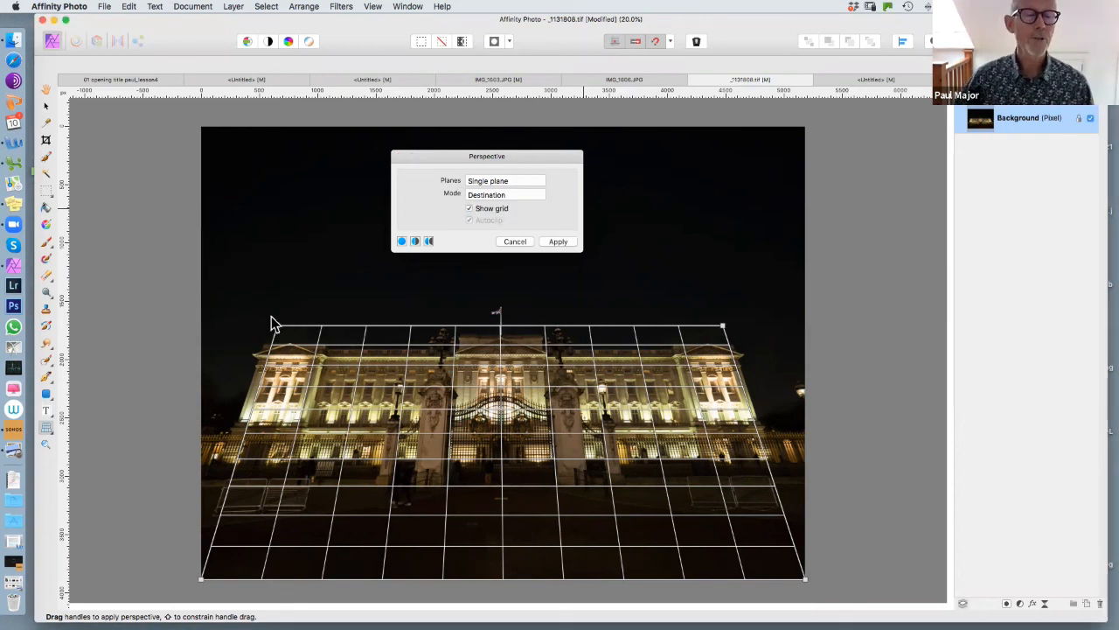
pyautogui.moveTo(236, 292); pyautogui.dragTo(205, 280)
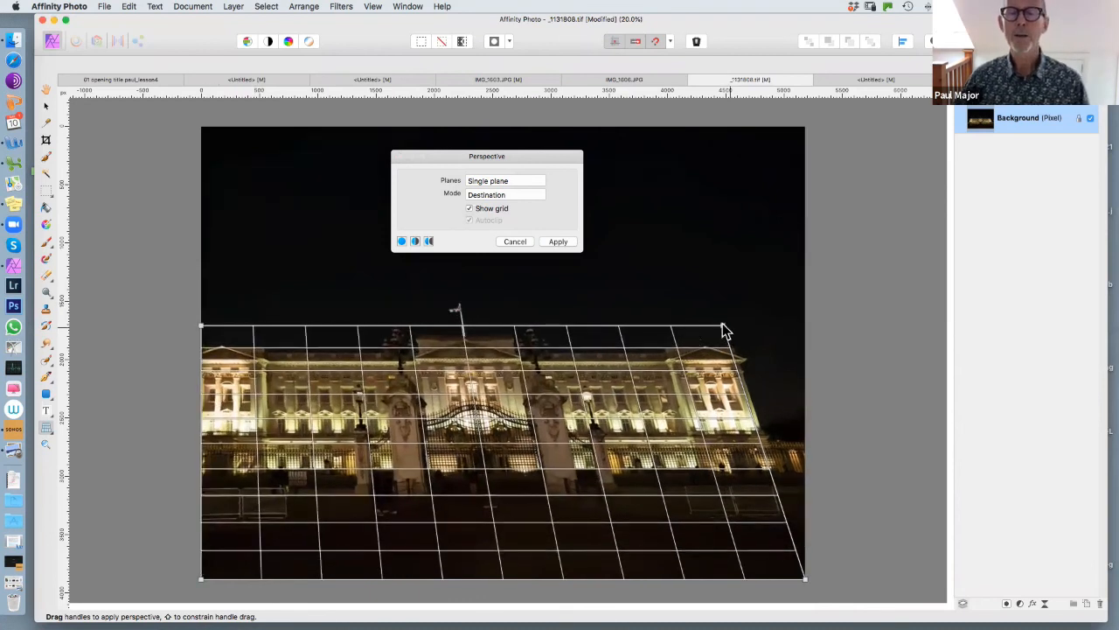
pyautogui.moveTo(726, 322); pyautogui.dragTo(802, 324)
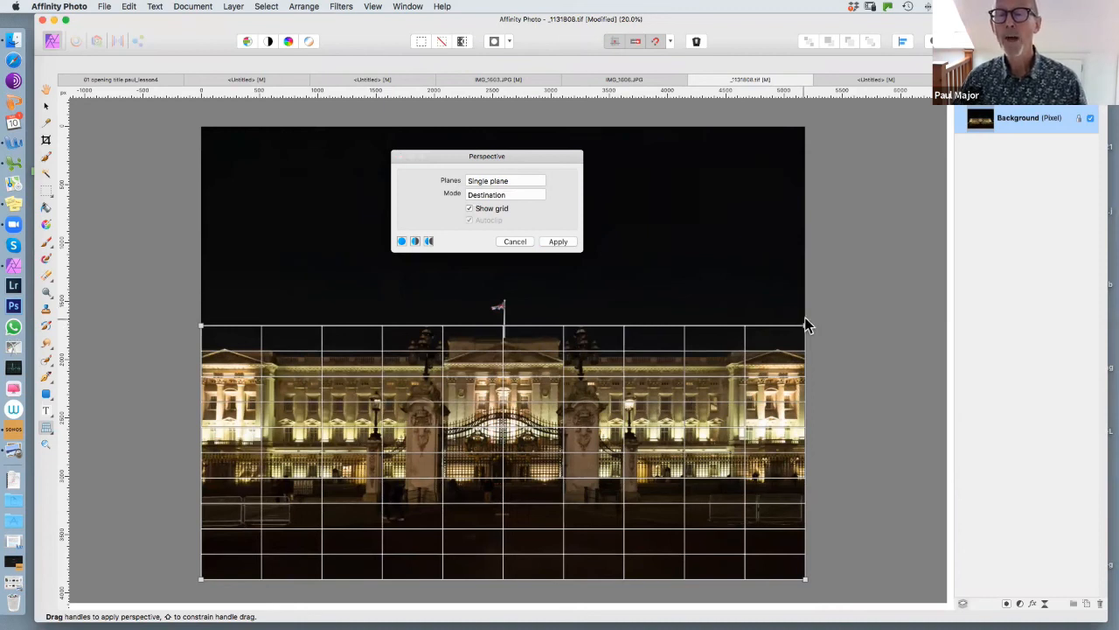
pyautogui.moveTo(806, 319); pyautogui.dragTo(807, 309)
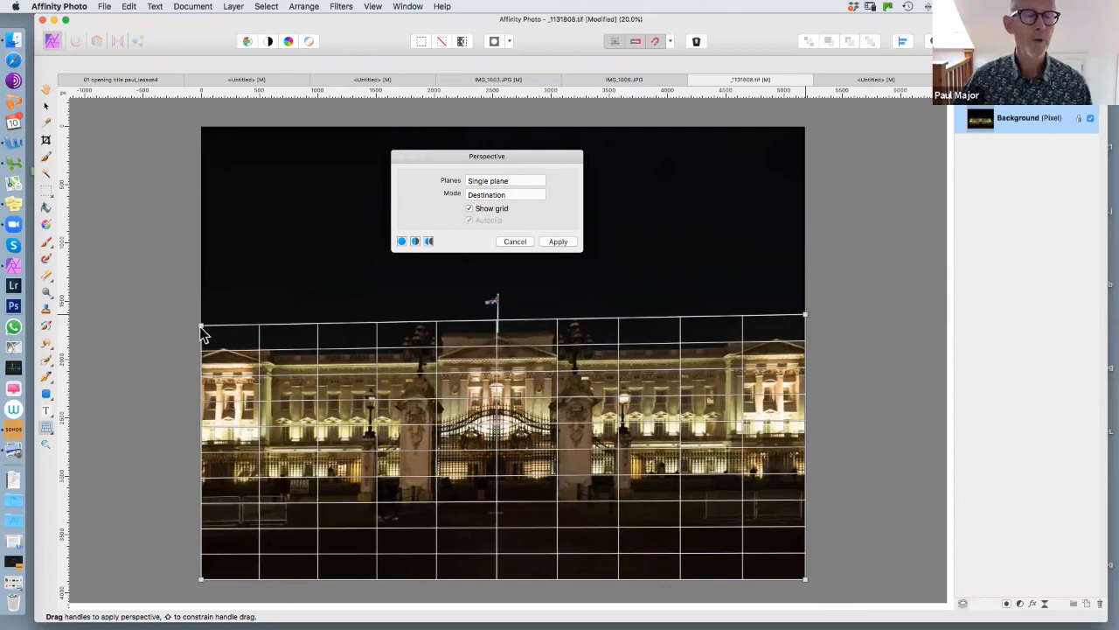
pyautogui.moveTo(199, 315); pyautogui.dragTo(200, 307)
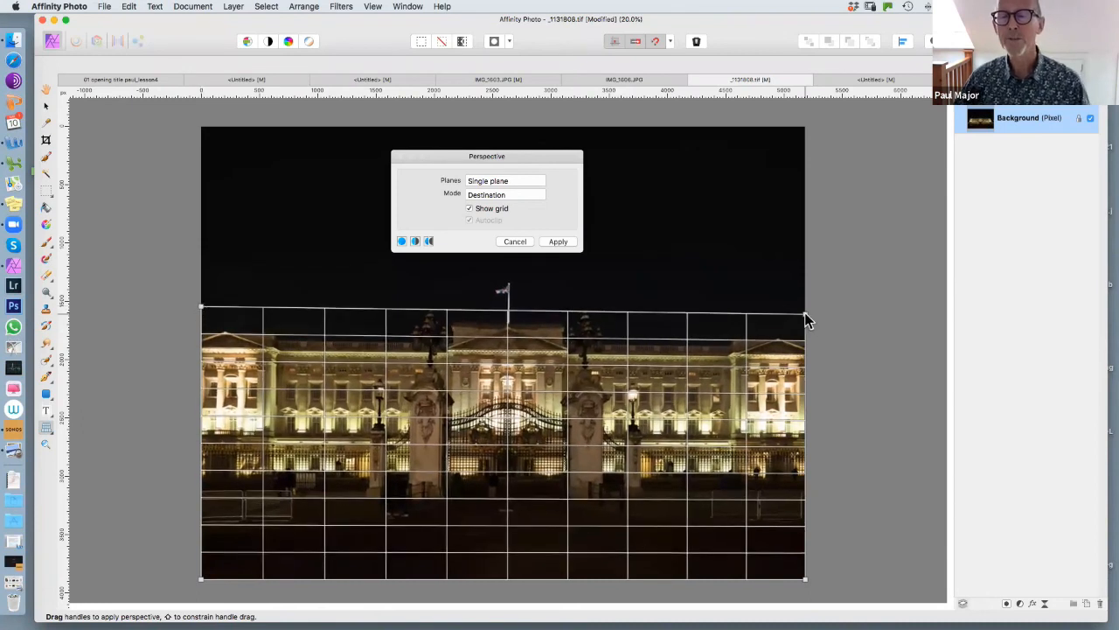
pyautogui.moveTo(803, 313); pyautogui.dragTo(804, 308)
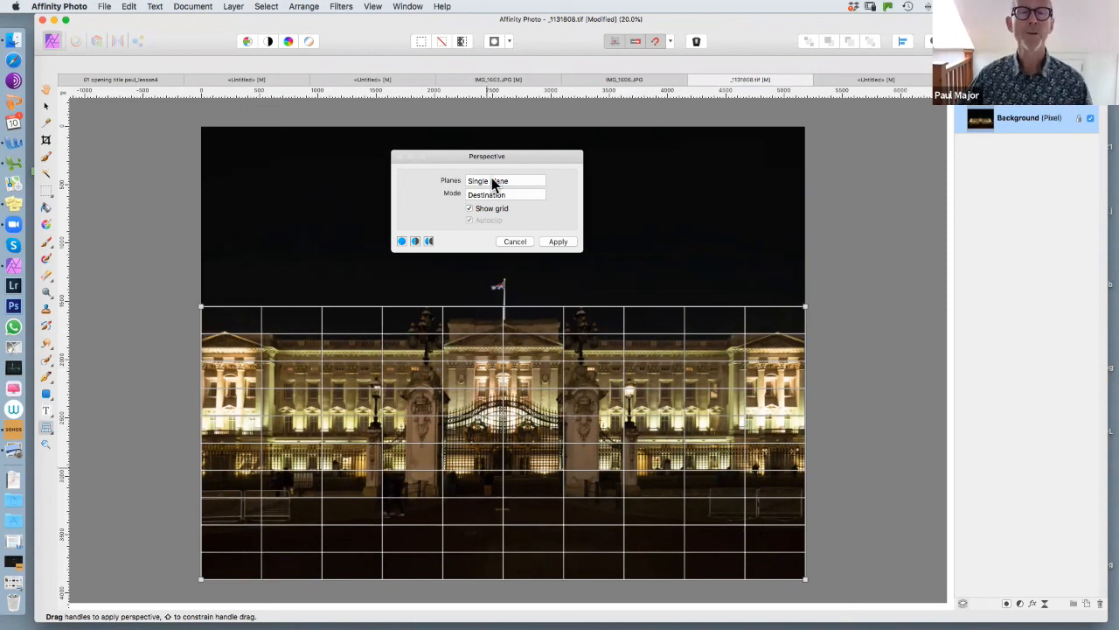
# Step: Check the straightened palace without the grid, and apply the perspective correction
pyautogui.click(470, 209)
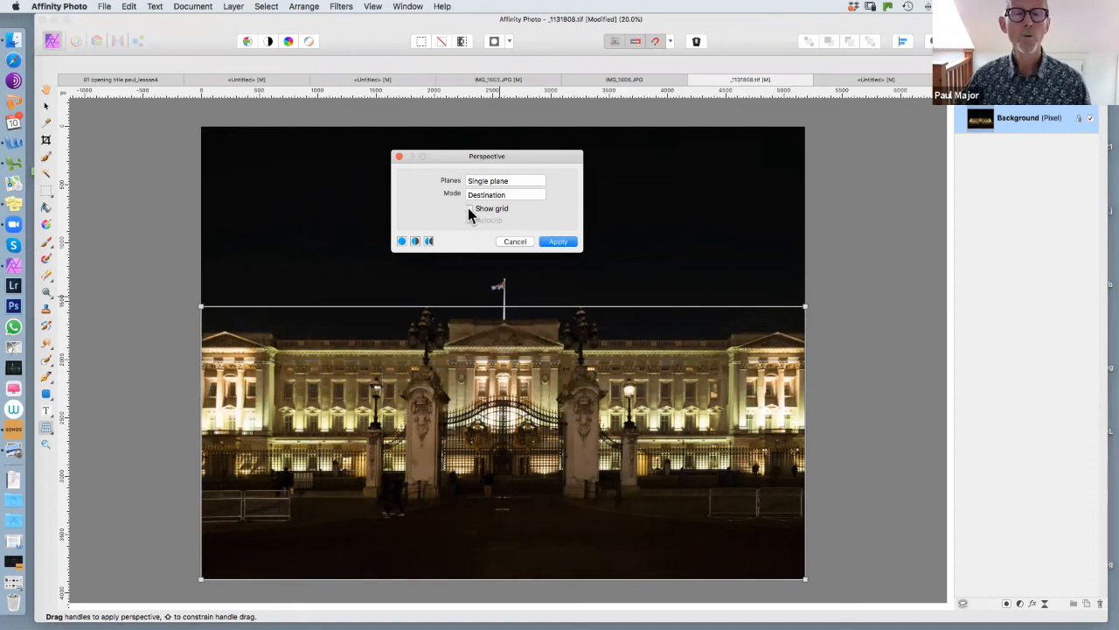
pyautogui.click(472, 209)
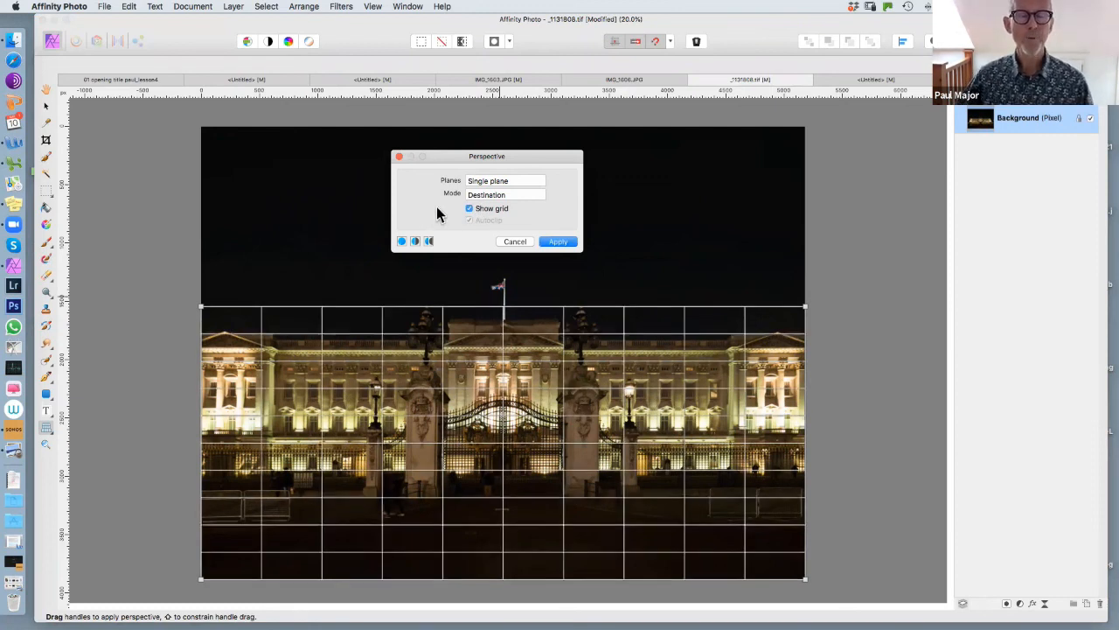
pyautogui.click(558, 243)
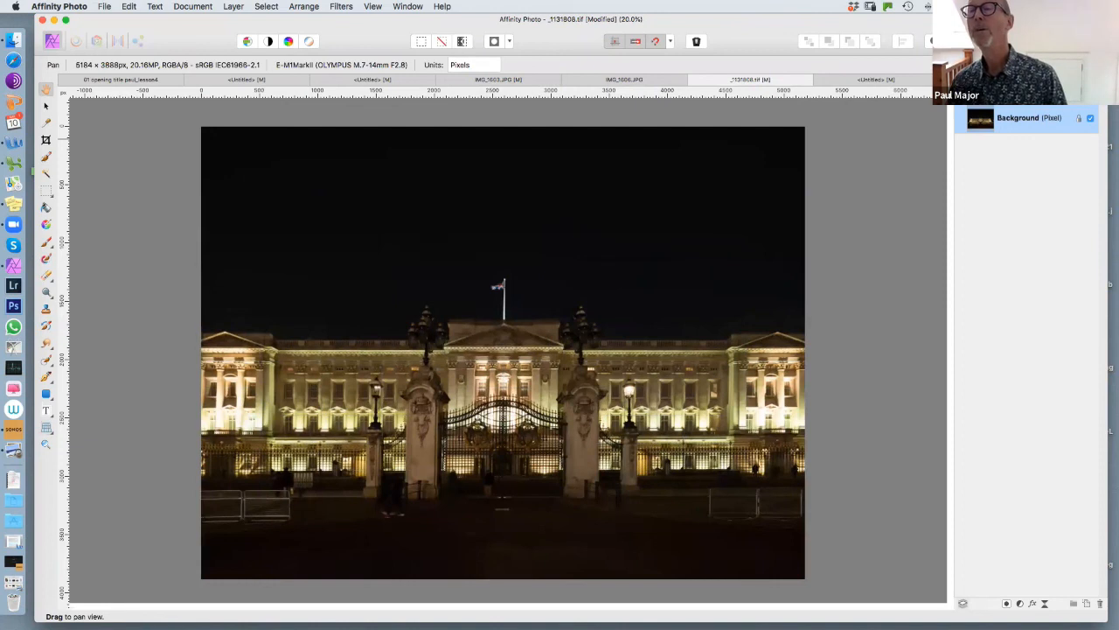
# Step: Compare the palace before and after the Perspective history entry, and switch to the stacked cathedral document
pyautogui.click(1015, 79)
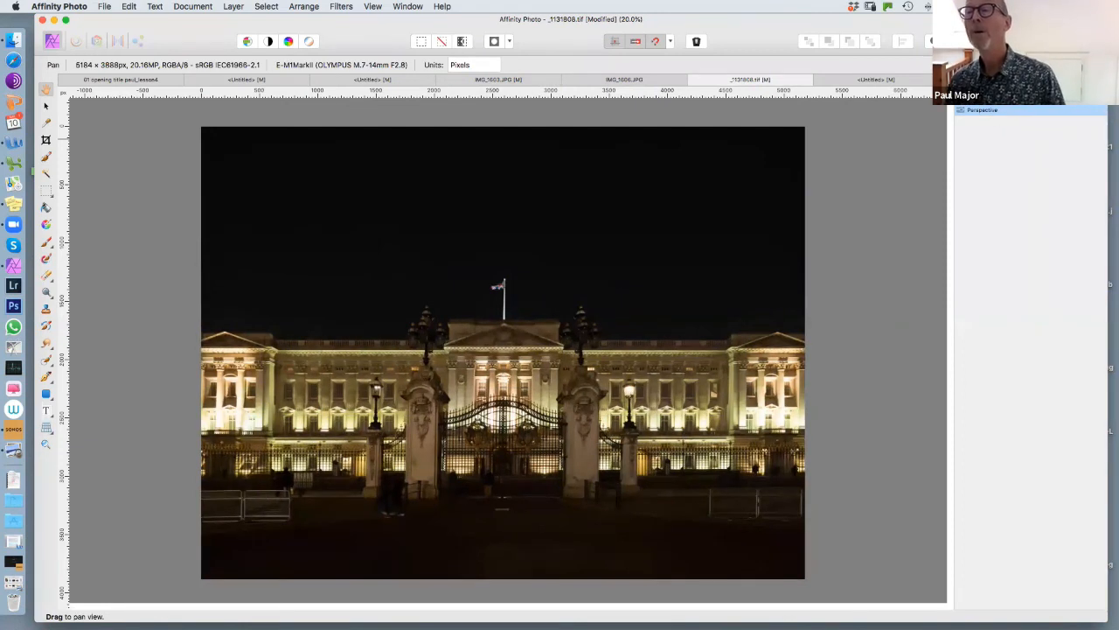
pyautogui.click(995, 100)
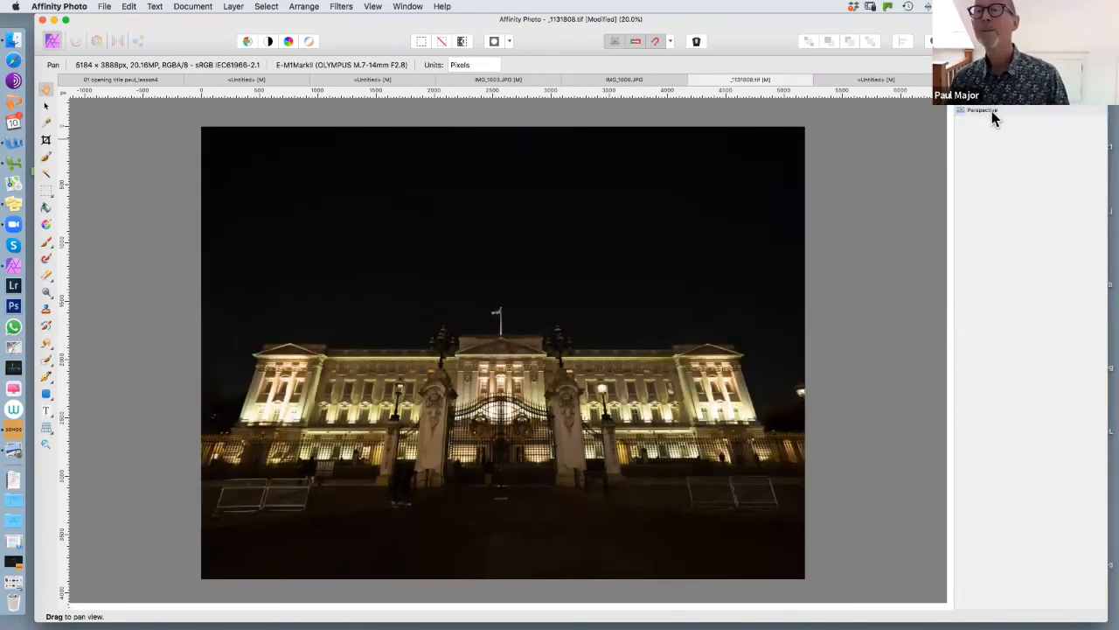
pyautogui.click(990, 109)
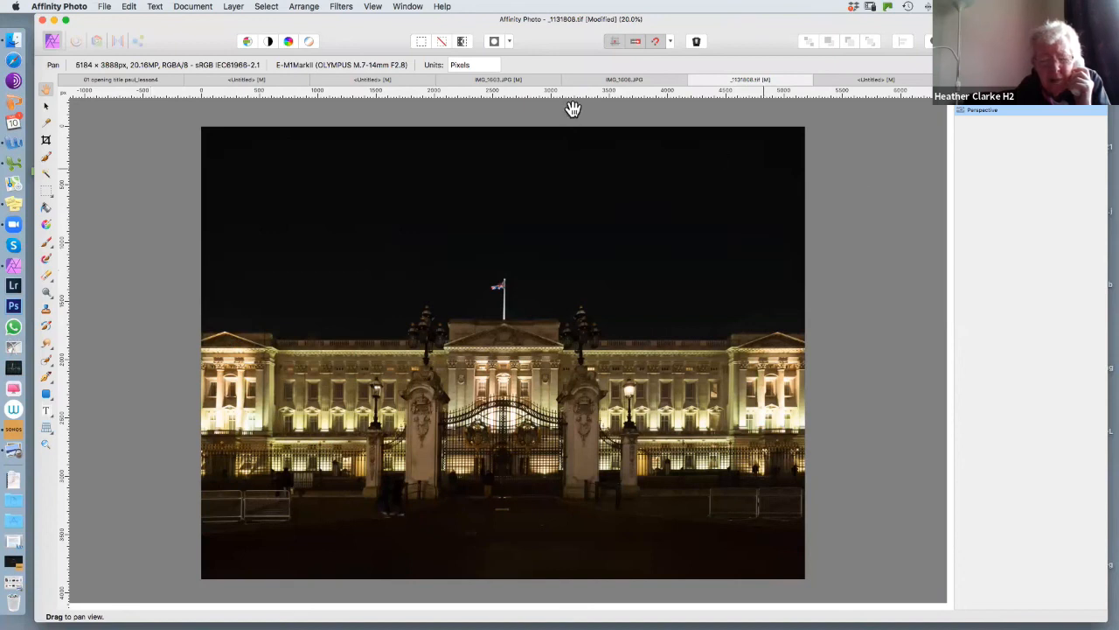
pyautogui.click(847, 82)
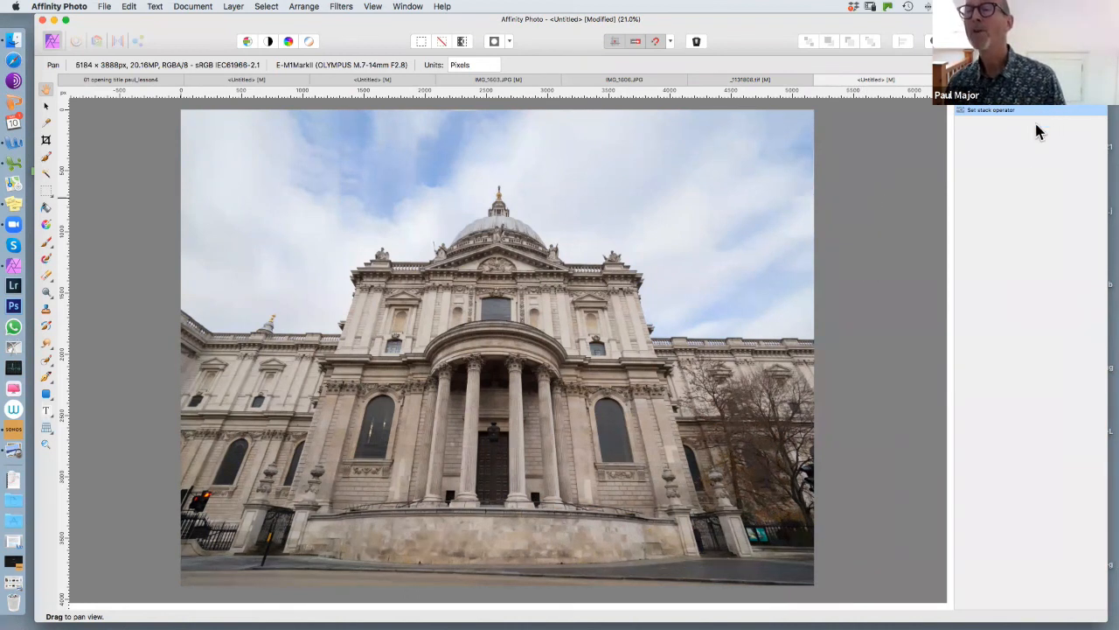
# Step: Compare the cathedral image before and after the Set stack operator history entry
pyautogui.click(989, 98)
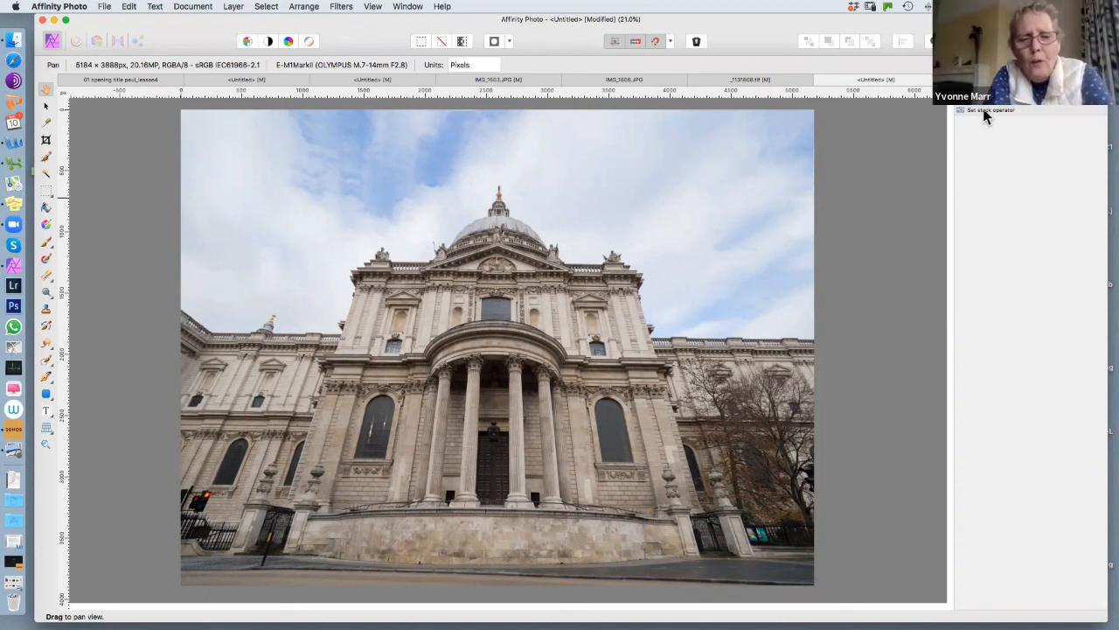
pyautogui.click(988, 112)
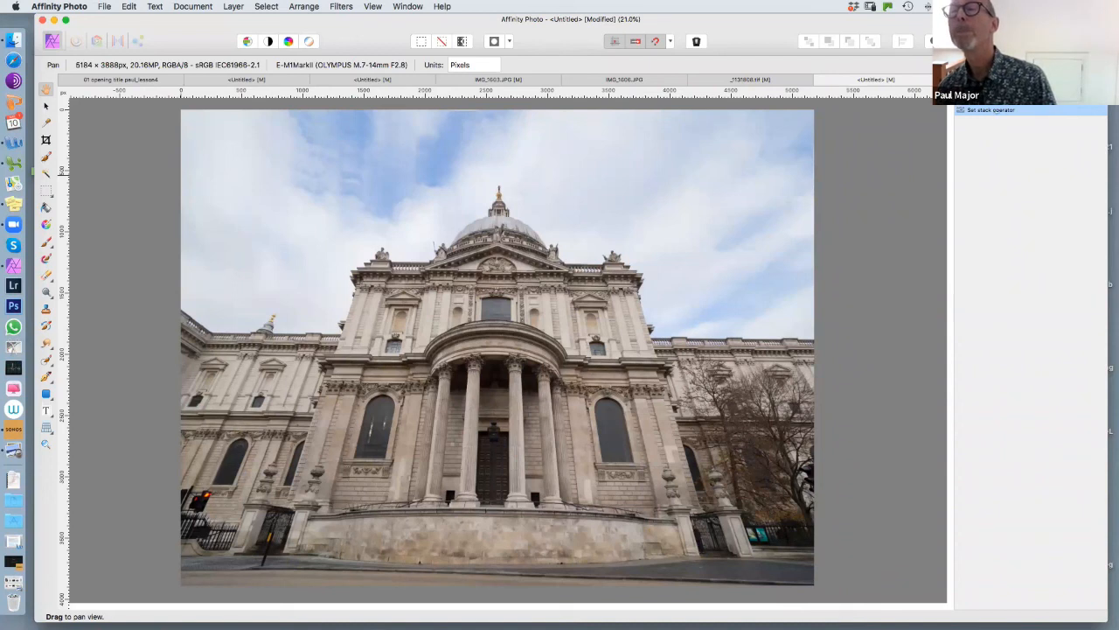
pyautogui.click(991, 115)
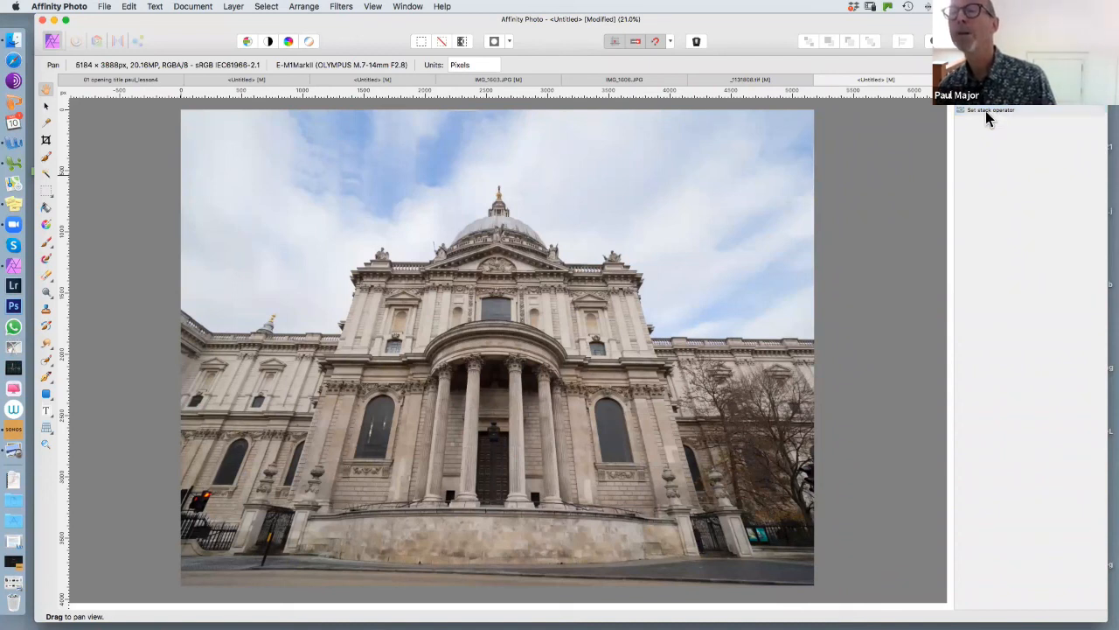
pyautogui.click(977, 113)
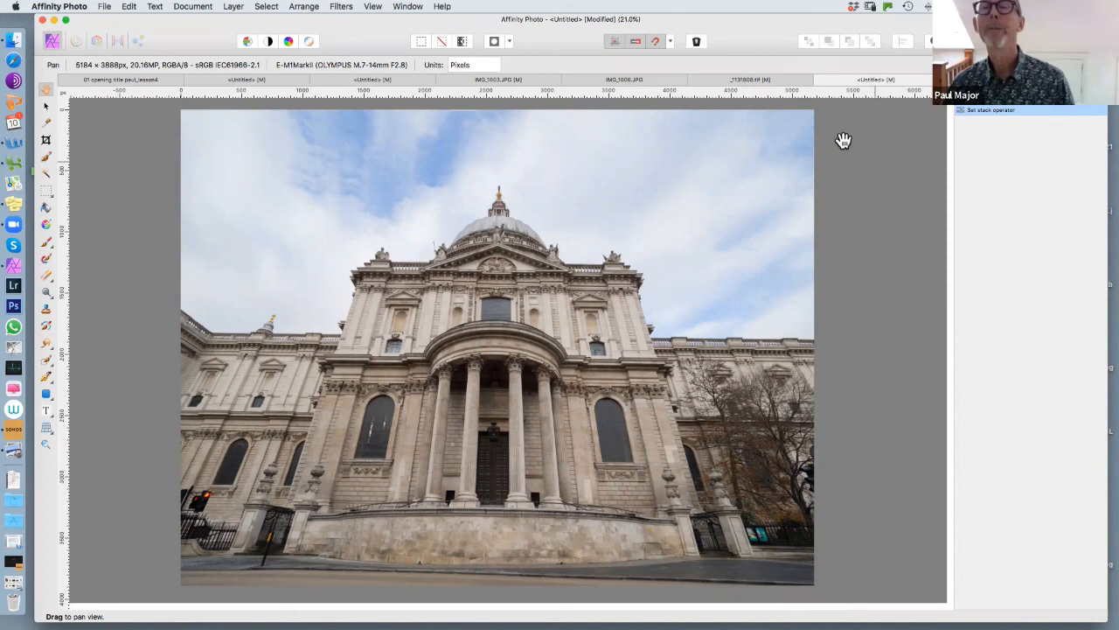
# Step: View the corrected palace image, switch to the IMG_1606.JPG bluebell photo, and look over the available merge, stack and export commands
pyautogui.click(716, 79)
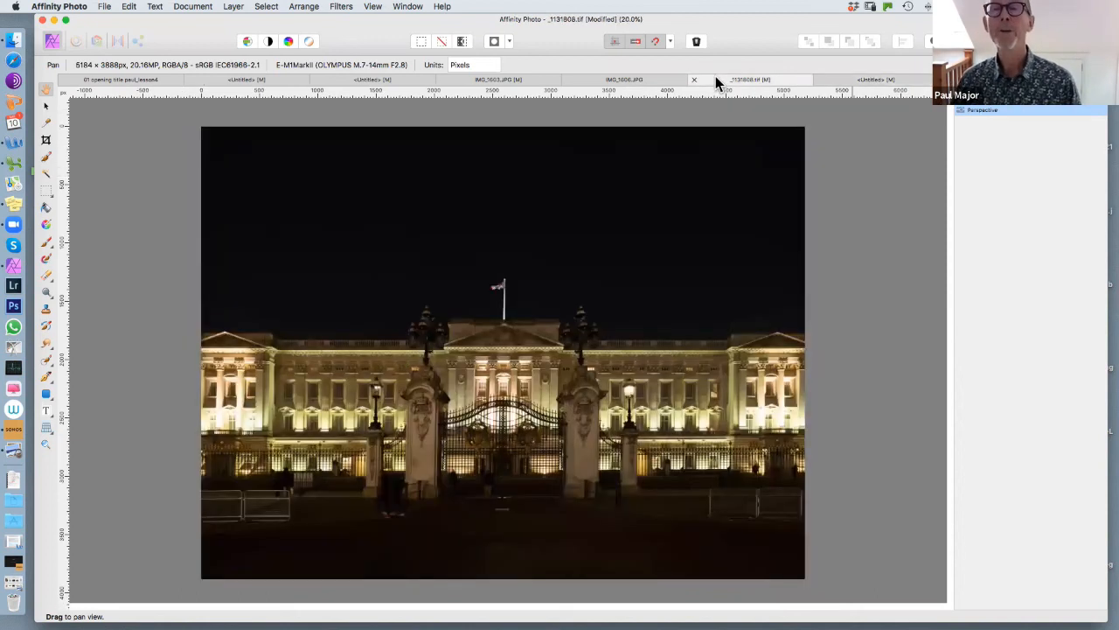
pyautogui.click(667, 80)
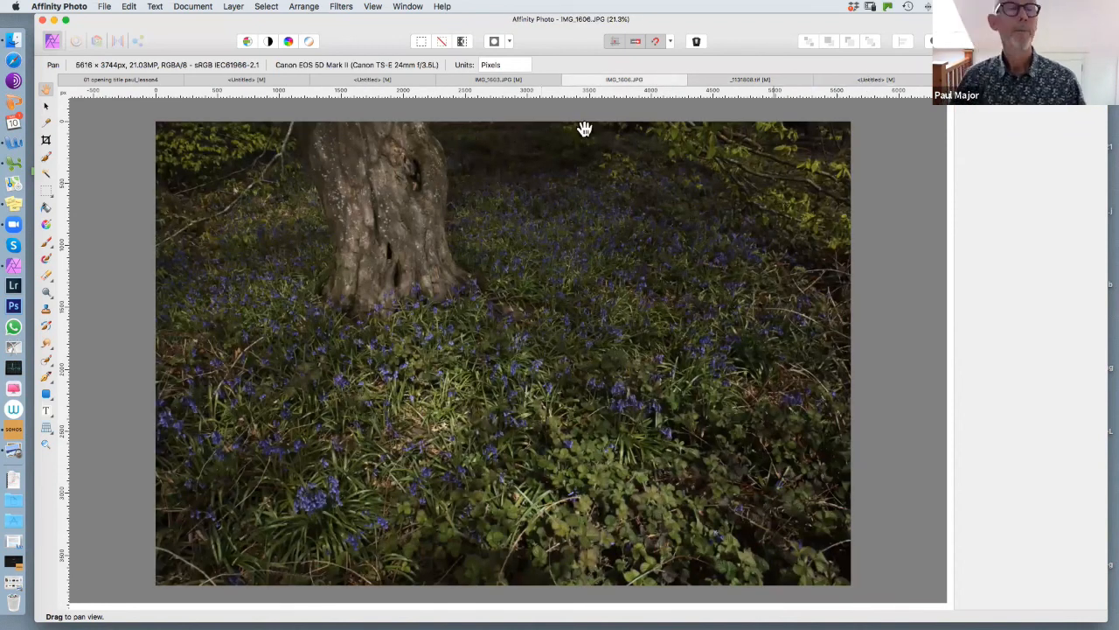
pyautogui.click(104, 7)
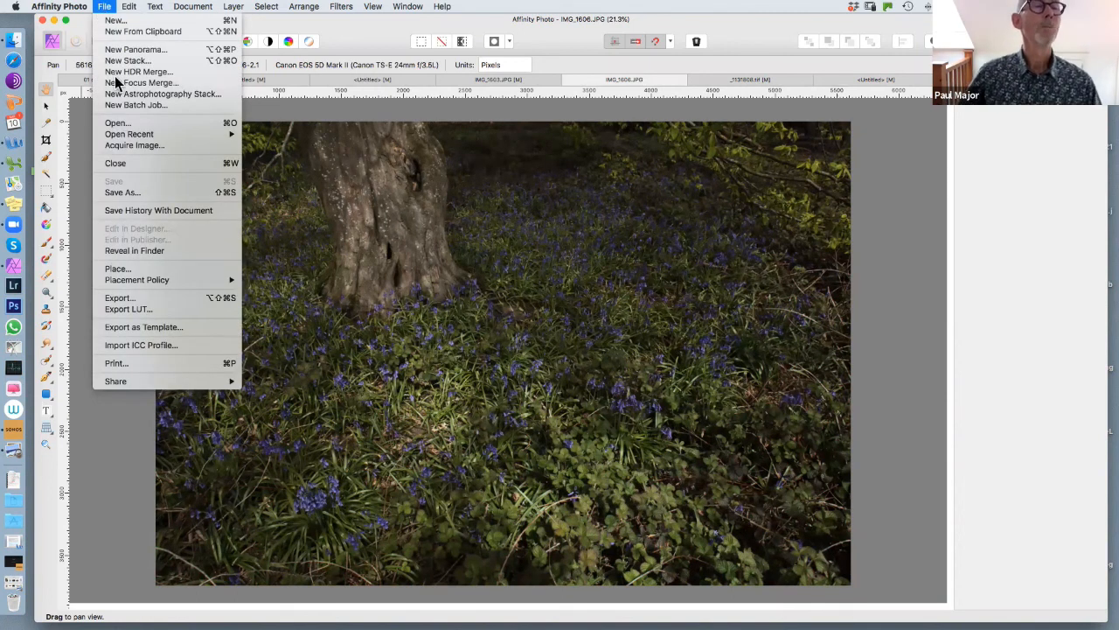
pyautogui.click(117, 349)
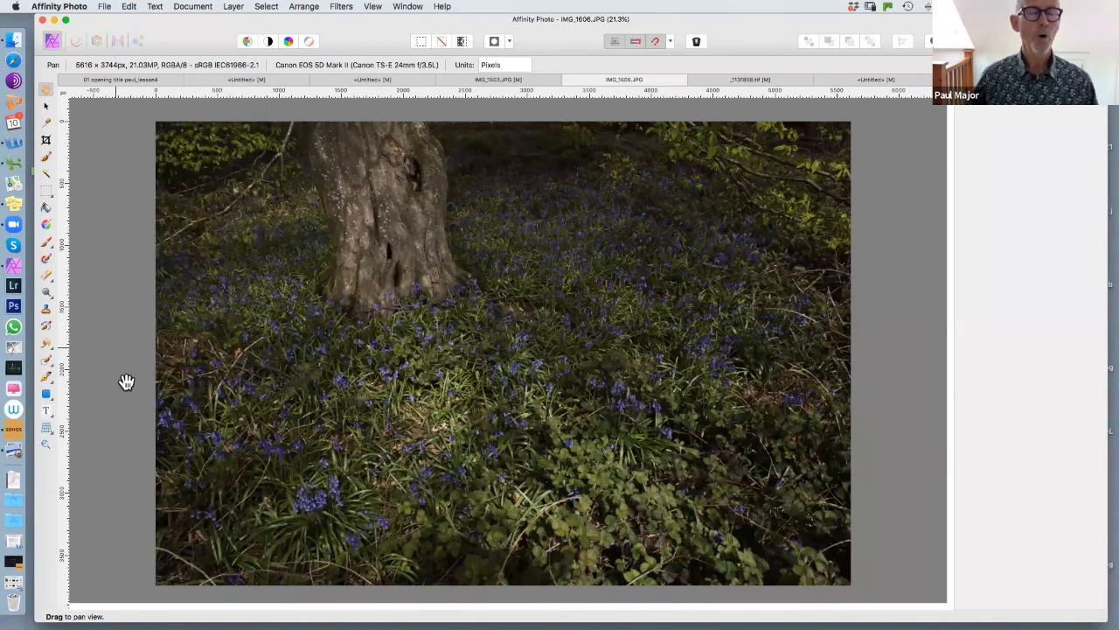